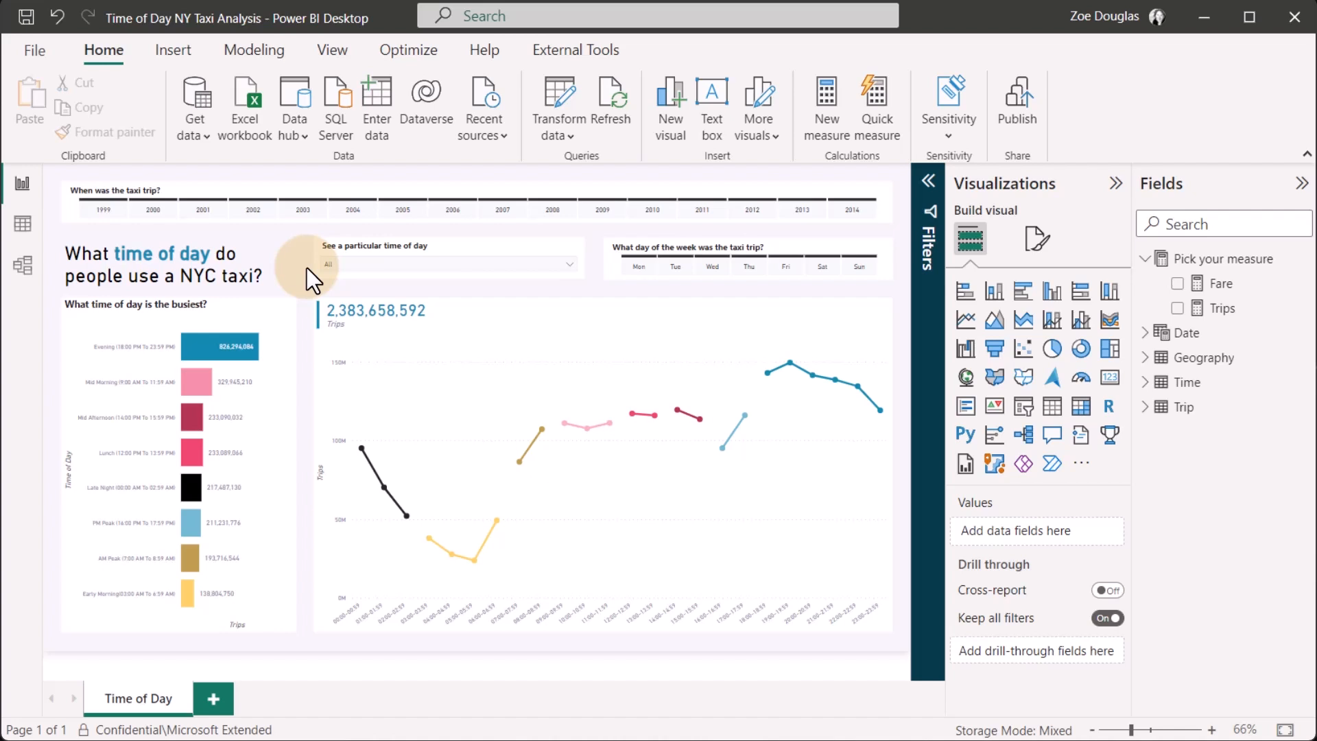
- Pause the report's visual queries and add the Fare measure to the hourly trips line chart's tooltips
left_click(405, 51)
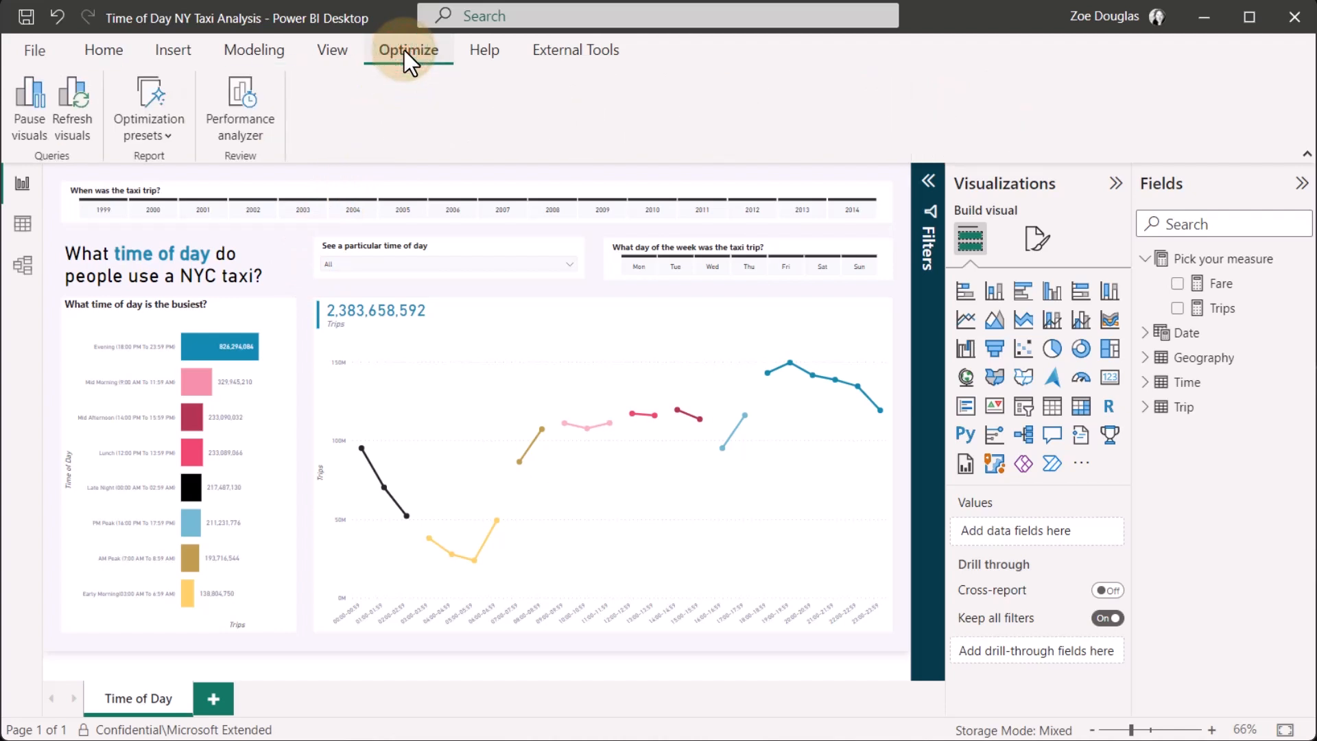
left_click(31, 122)
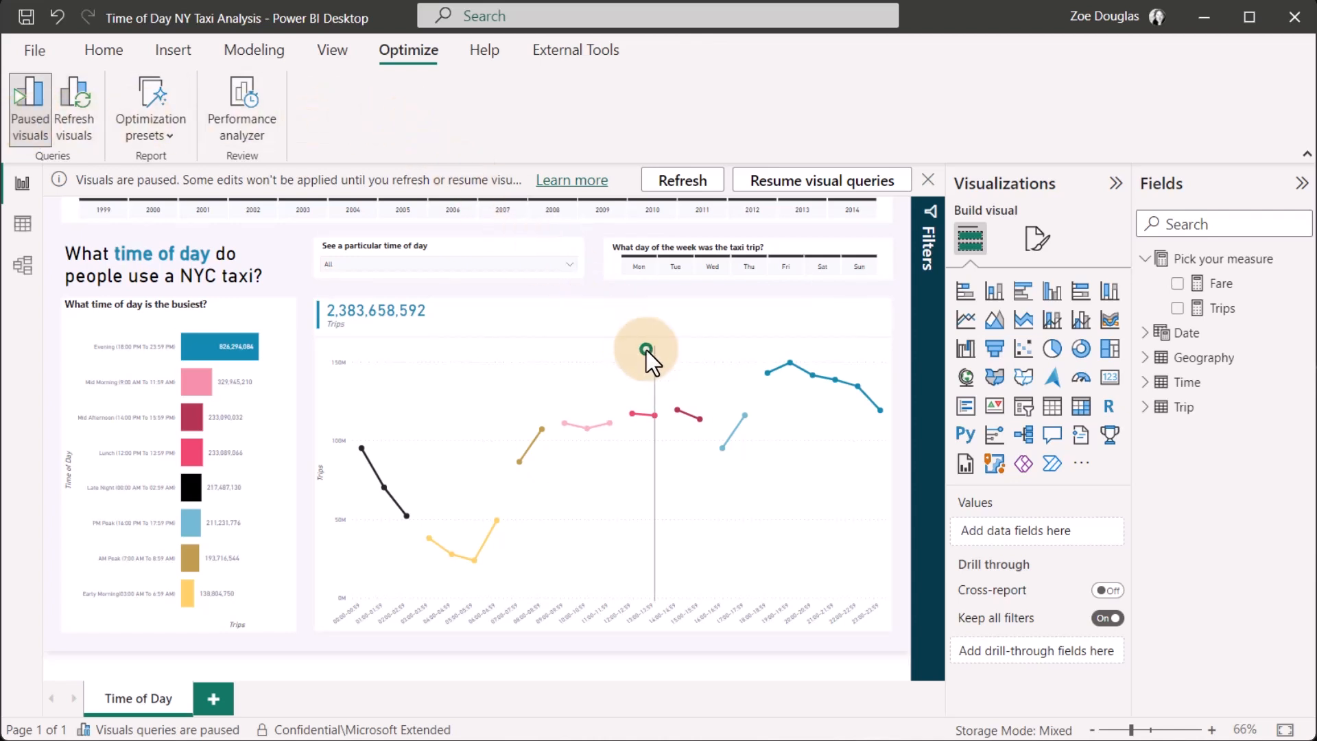
left_click(646, 350)
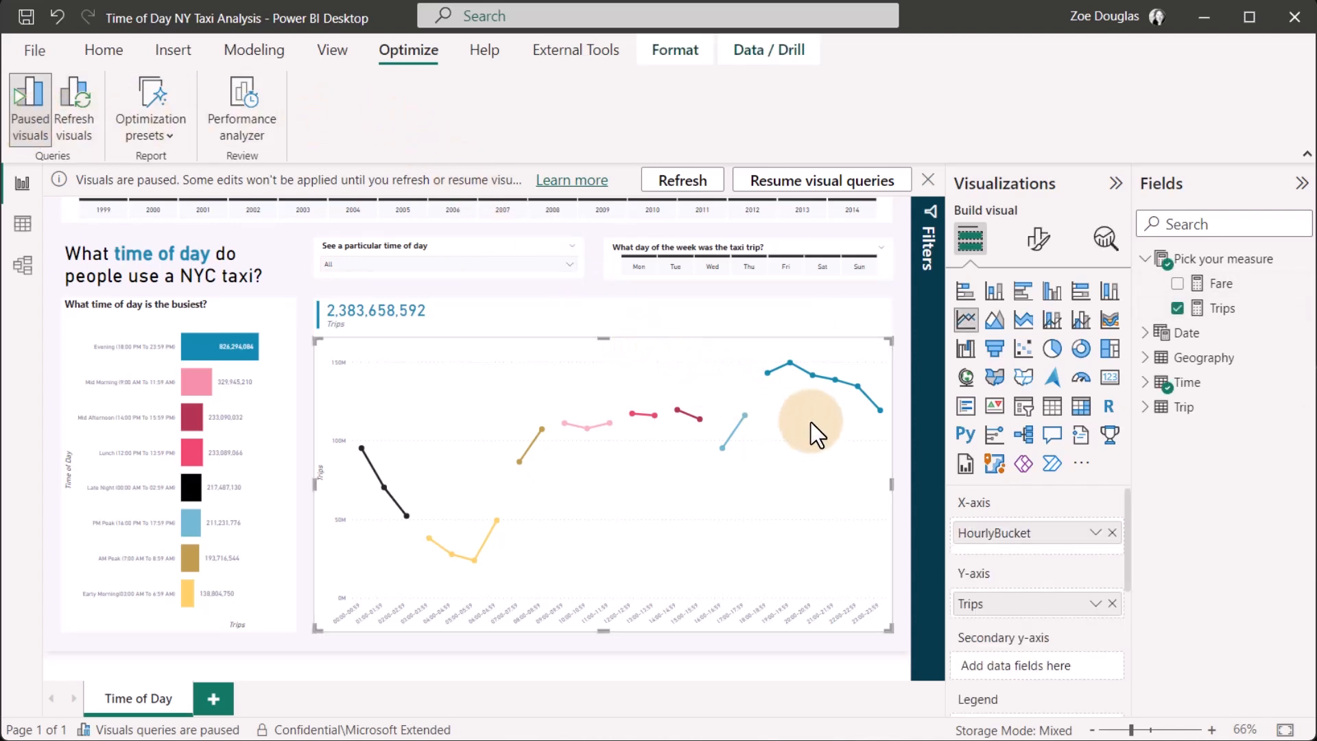
left_click_drag(1125, 552, 1125, 669)
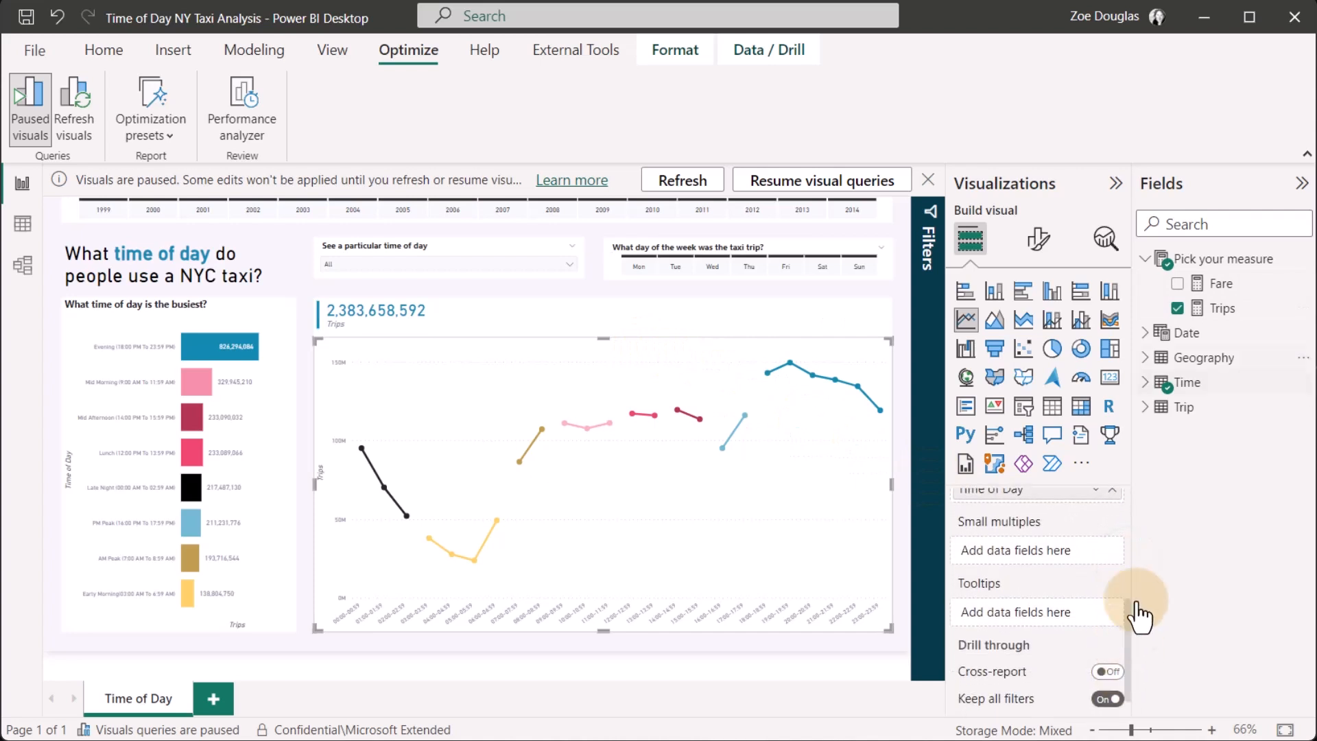
left_click_drag(1196, 295, 1061, 616)
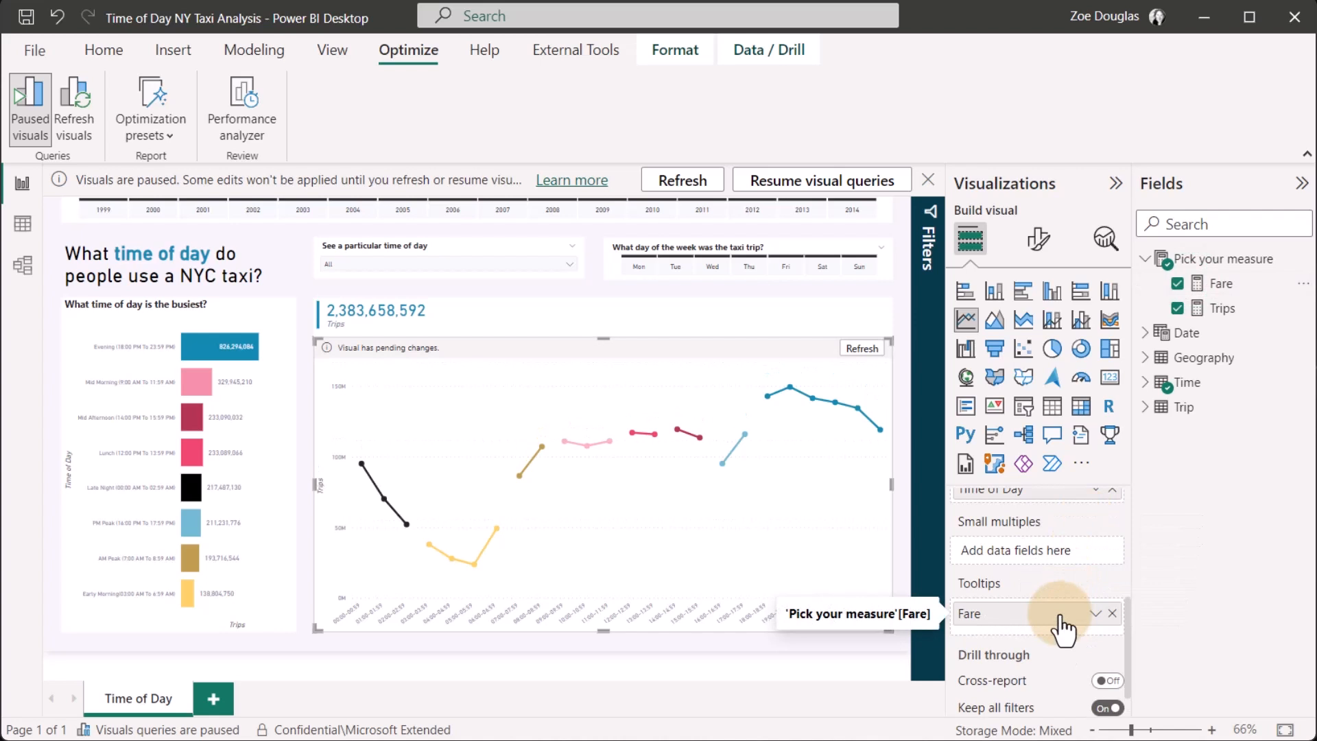
- Create the measure Avg Fare per Trip = DIVIDE([Fare],[Trips]) in the Pick your measure table
scroll(1063, 626, "up", 3)
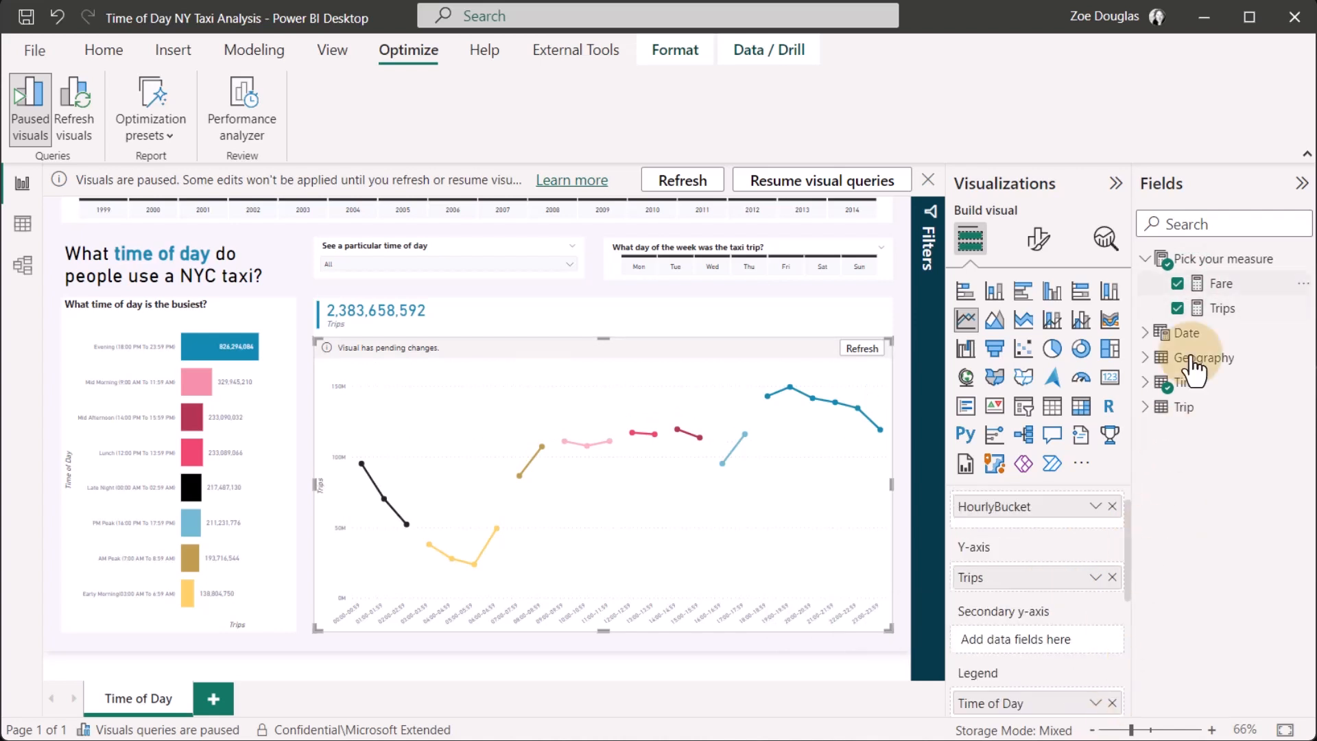
right_click(1193, 260)
key("Escape")
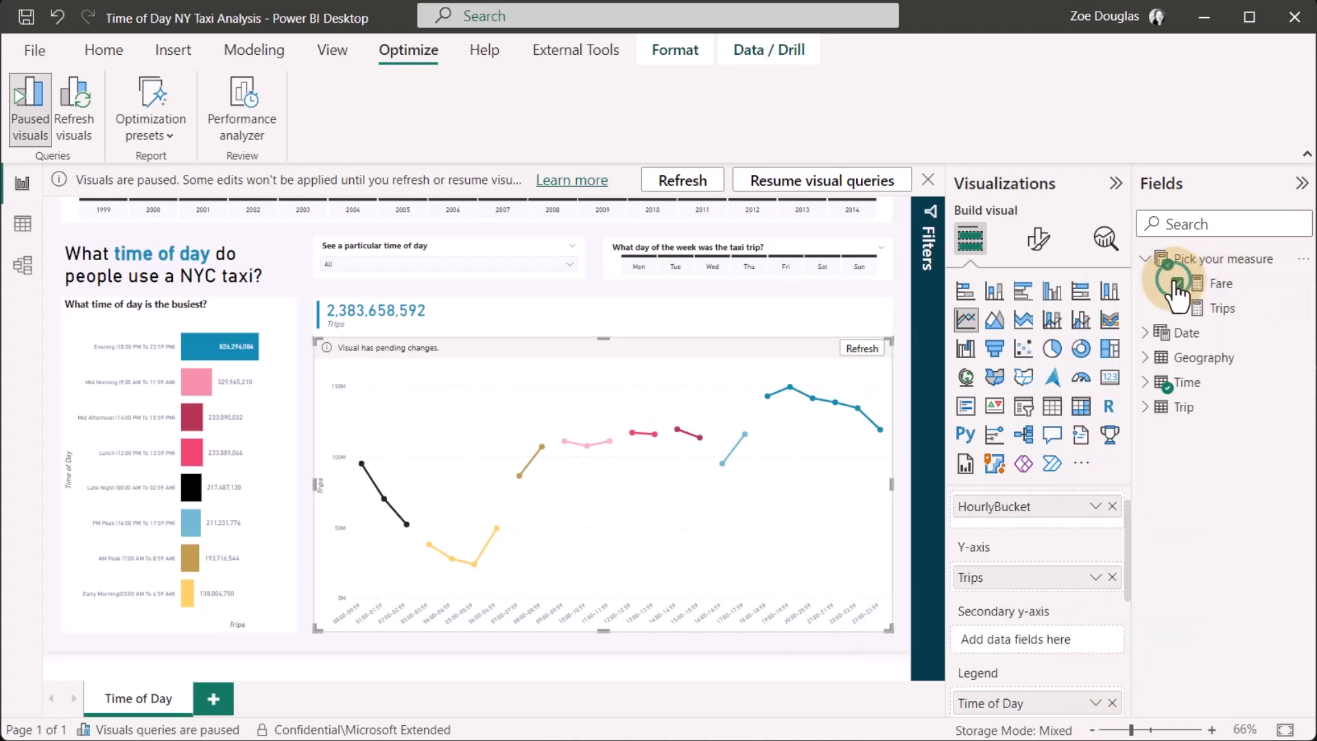
left_click(1176, 282)
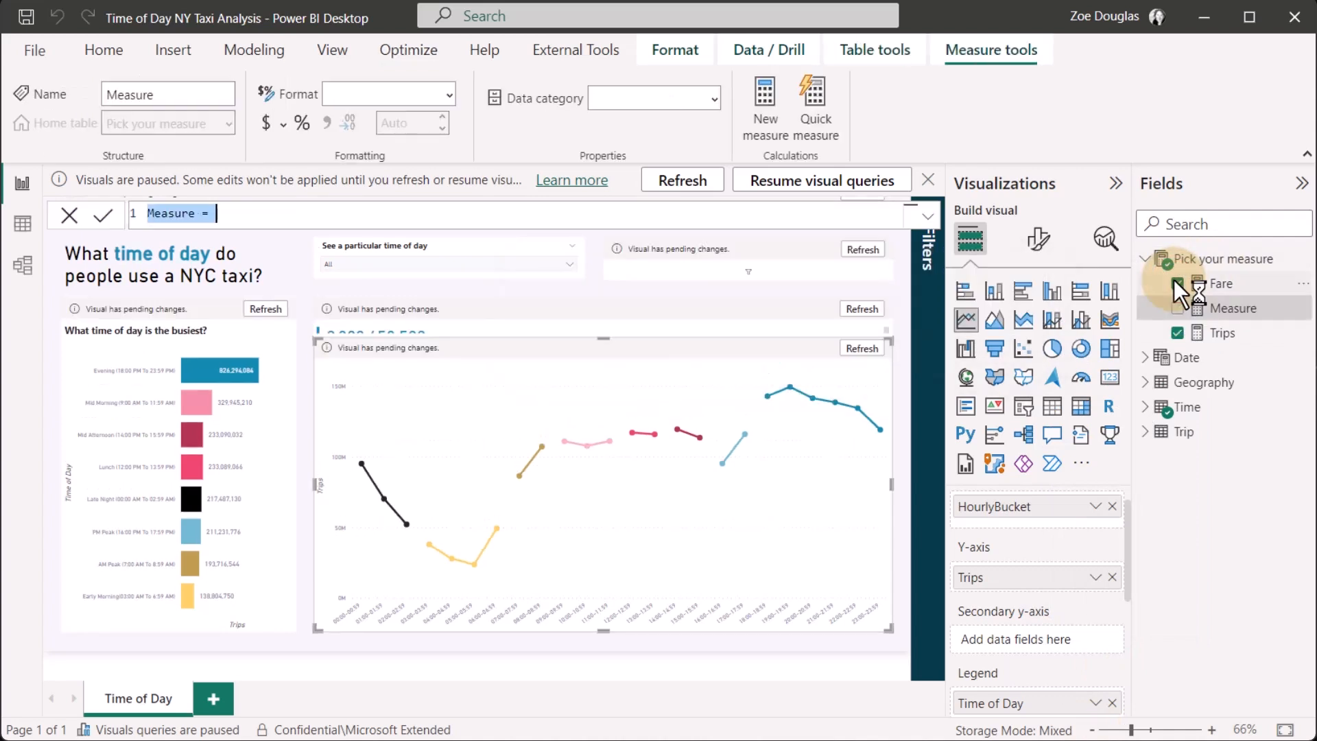
type("Avg Fare per Trip = DIVIDE([Fare],[Trips])")
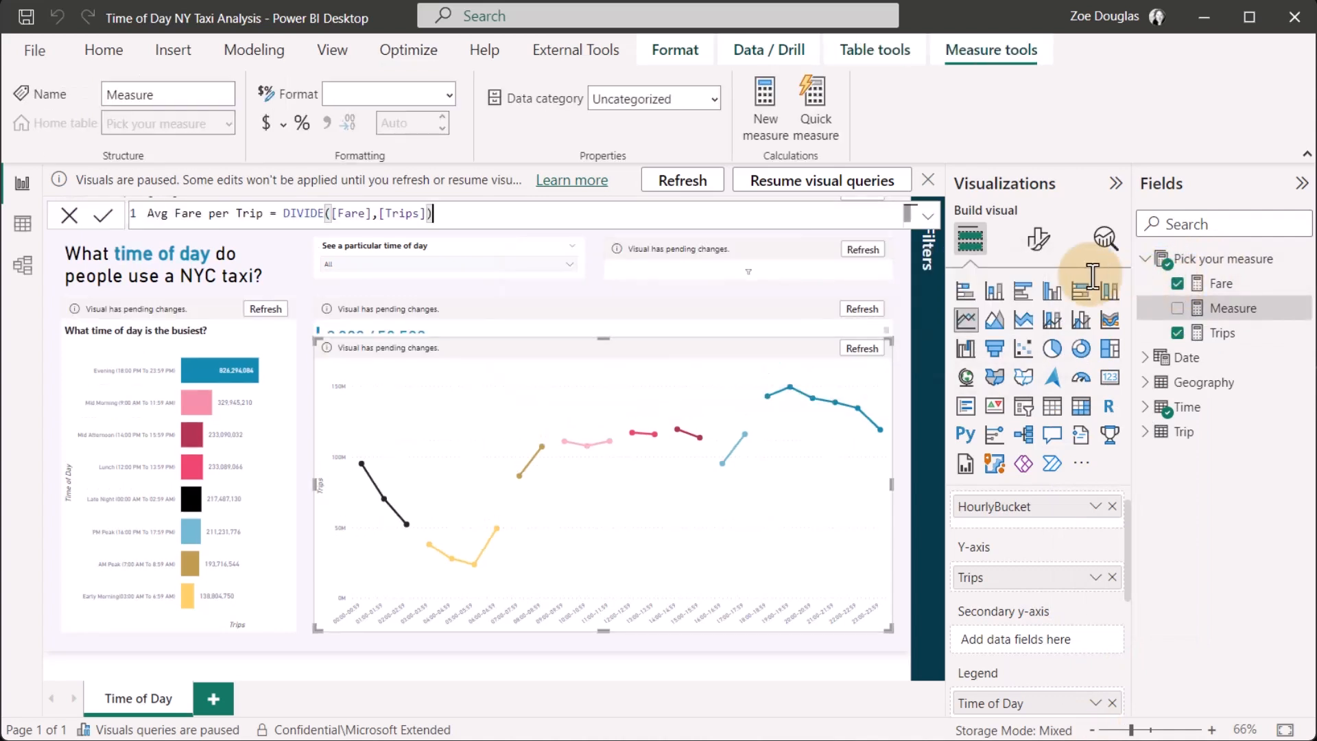
left_click(103, 216)
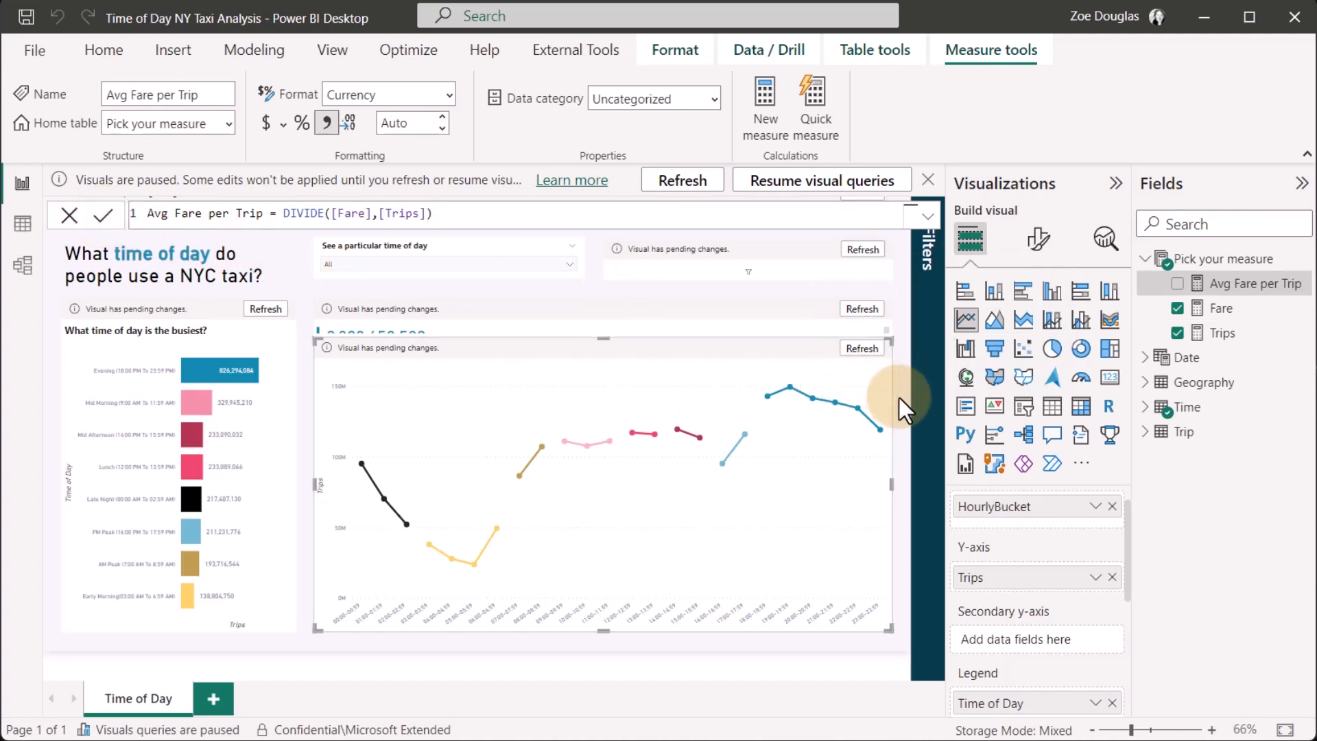
- Add Avg Fare per Trip to the tooltips of both the hourly line chart and the time-of-day bar chart
scroll(1032, 573, "down", 5)
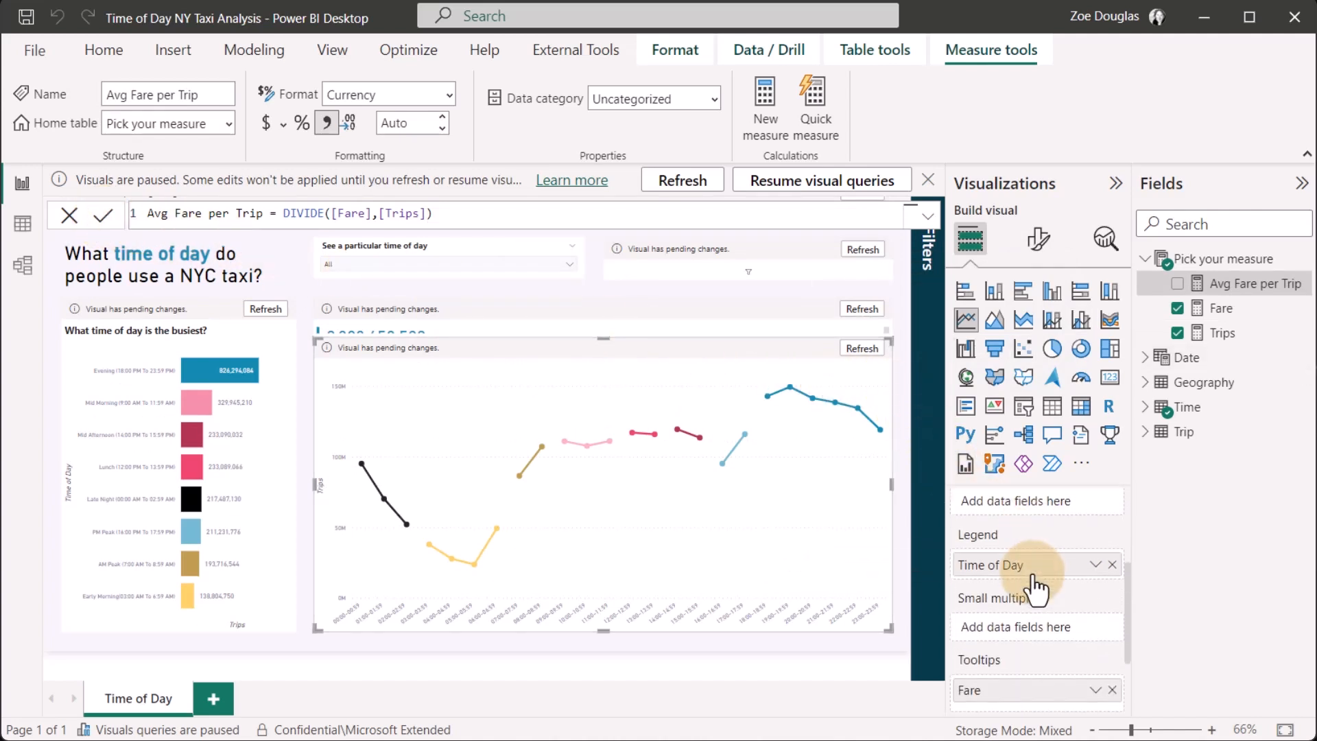
left_click_drag(1207, 283, 1050, 588)
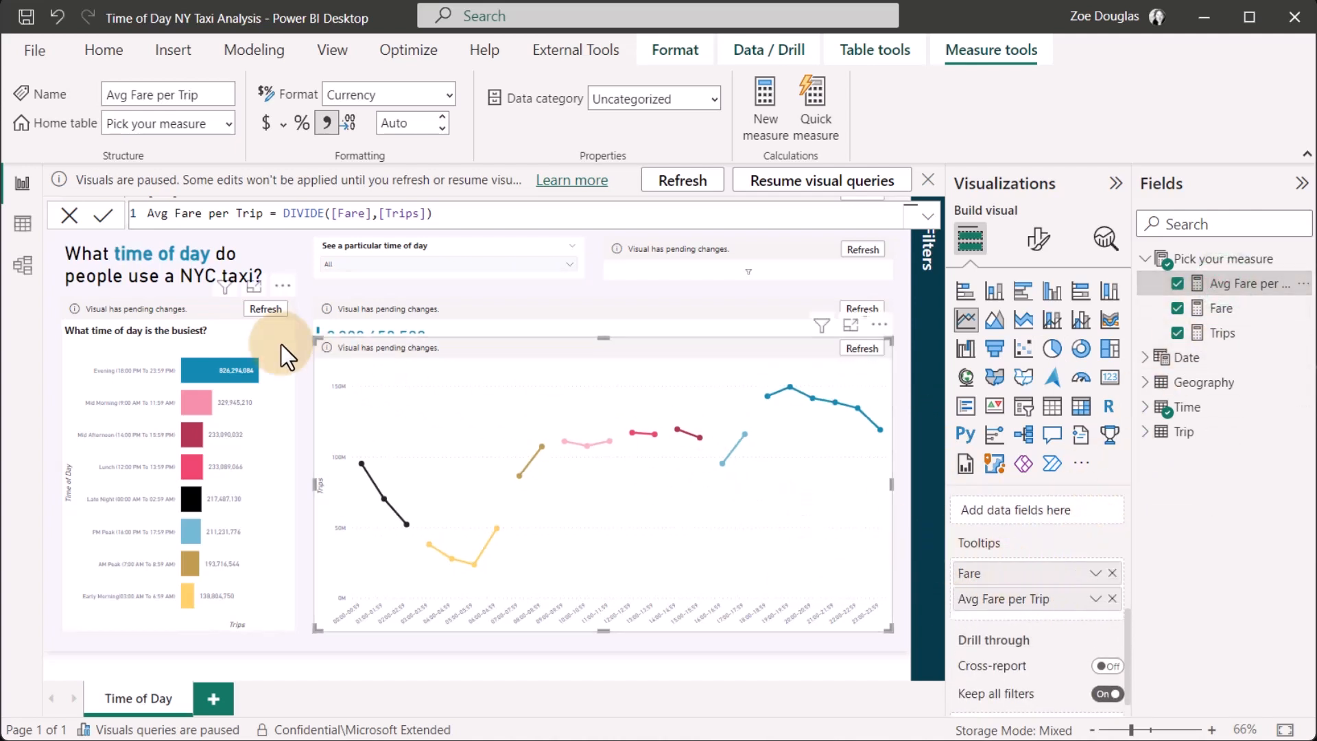
left_click(197, 317)
left_click(1245, 270)
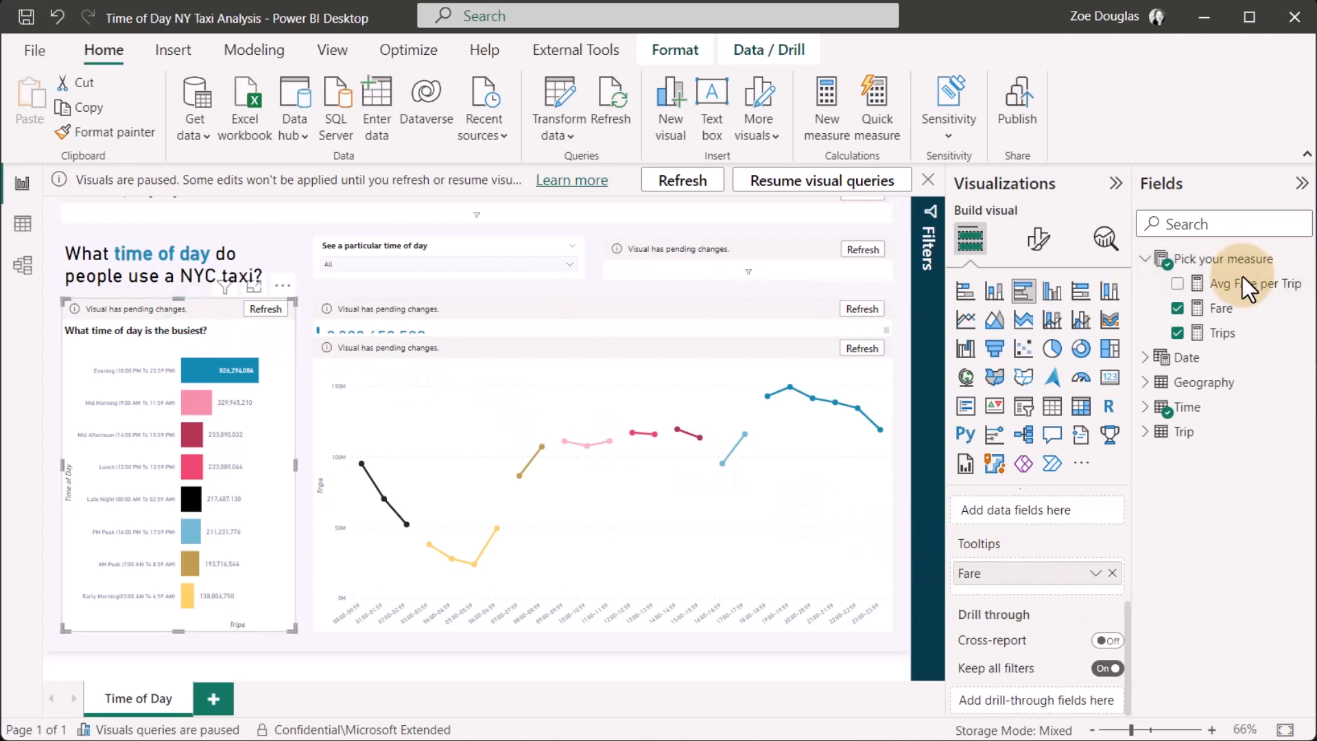
left_click_drag(1245, 281, 1059, 591)
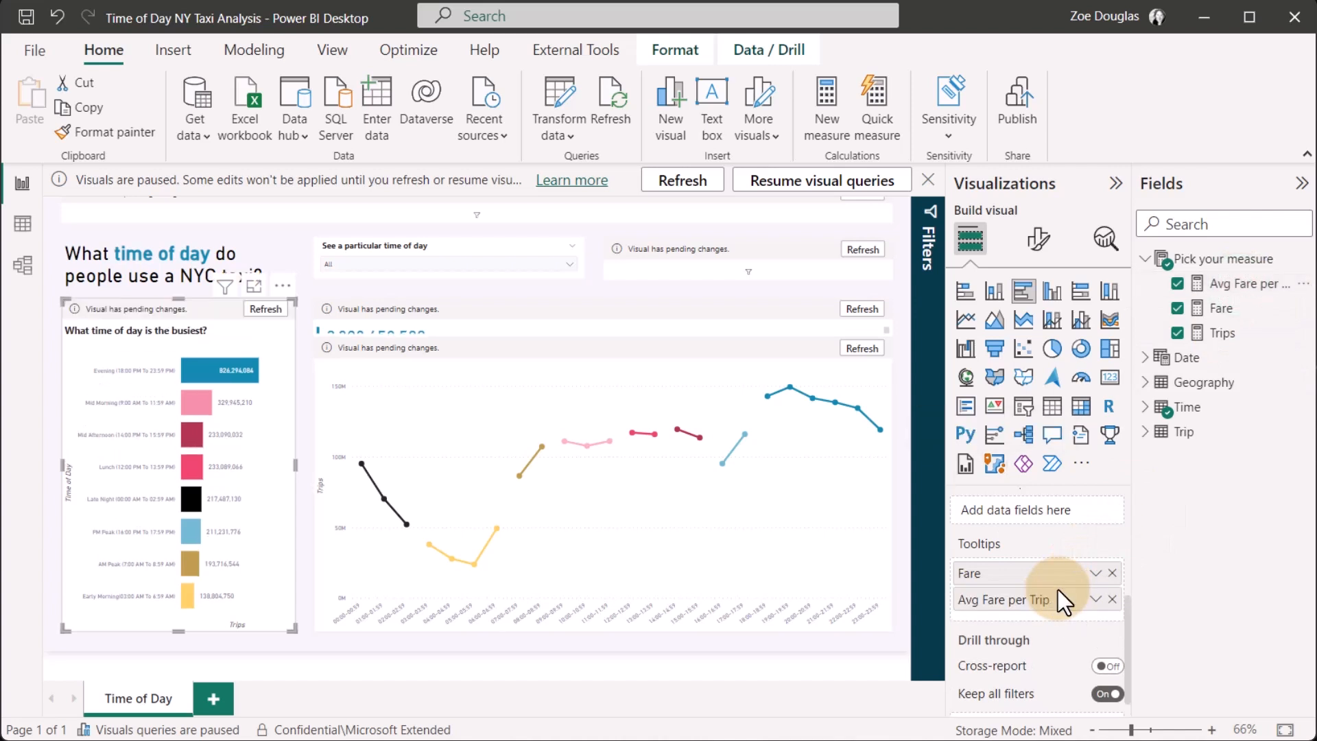
- Refresh the time-of-day bar chart and resume visual queries for the whole report
left_click(261, 309)
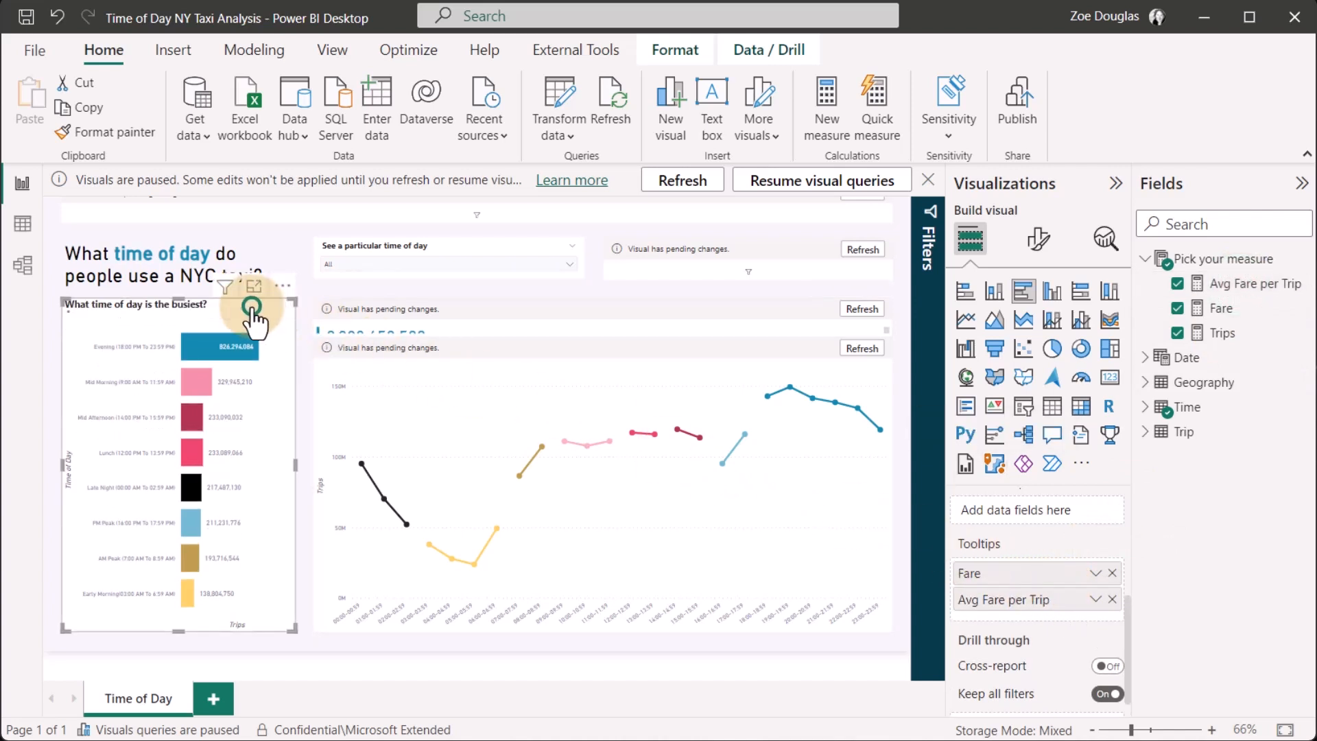
left_click(829, 182)
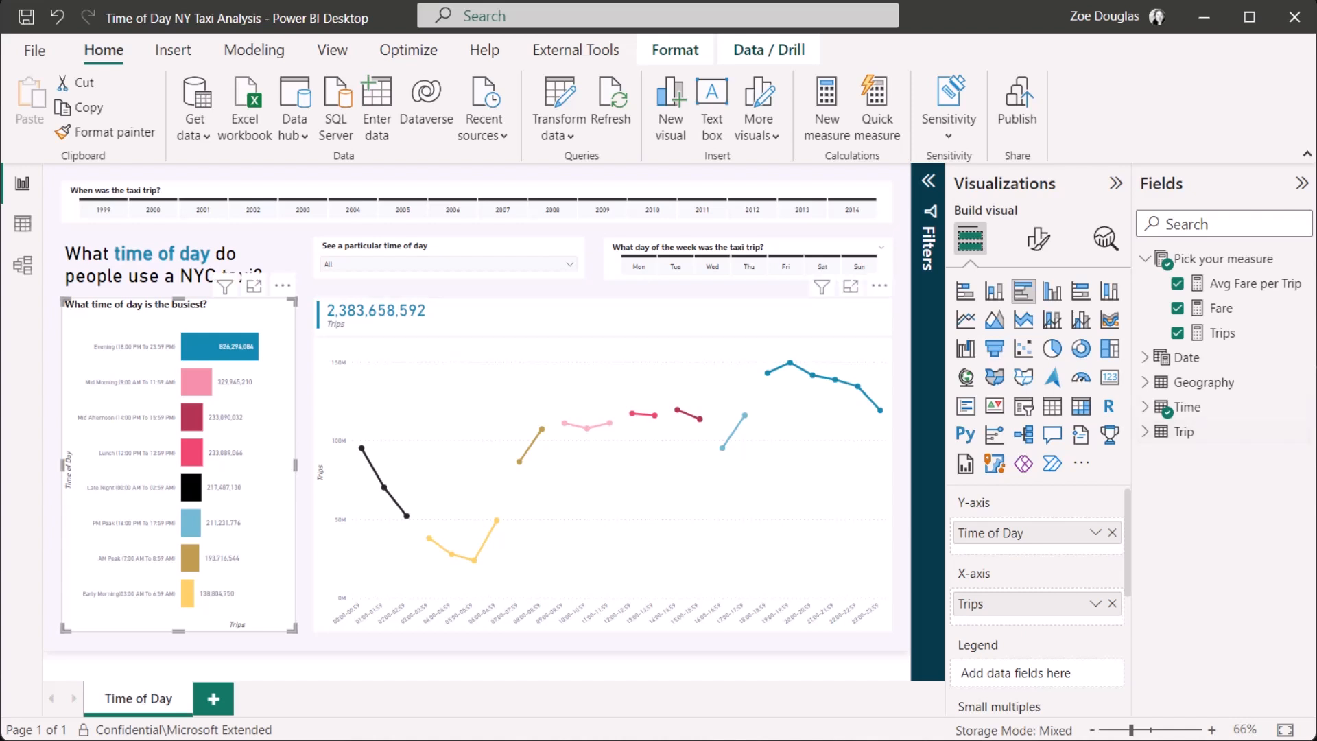
- Pause the visual queries again and add a new report page named Matrix
left_click(420, 48)
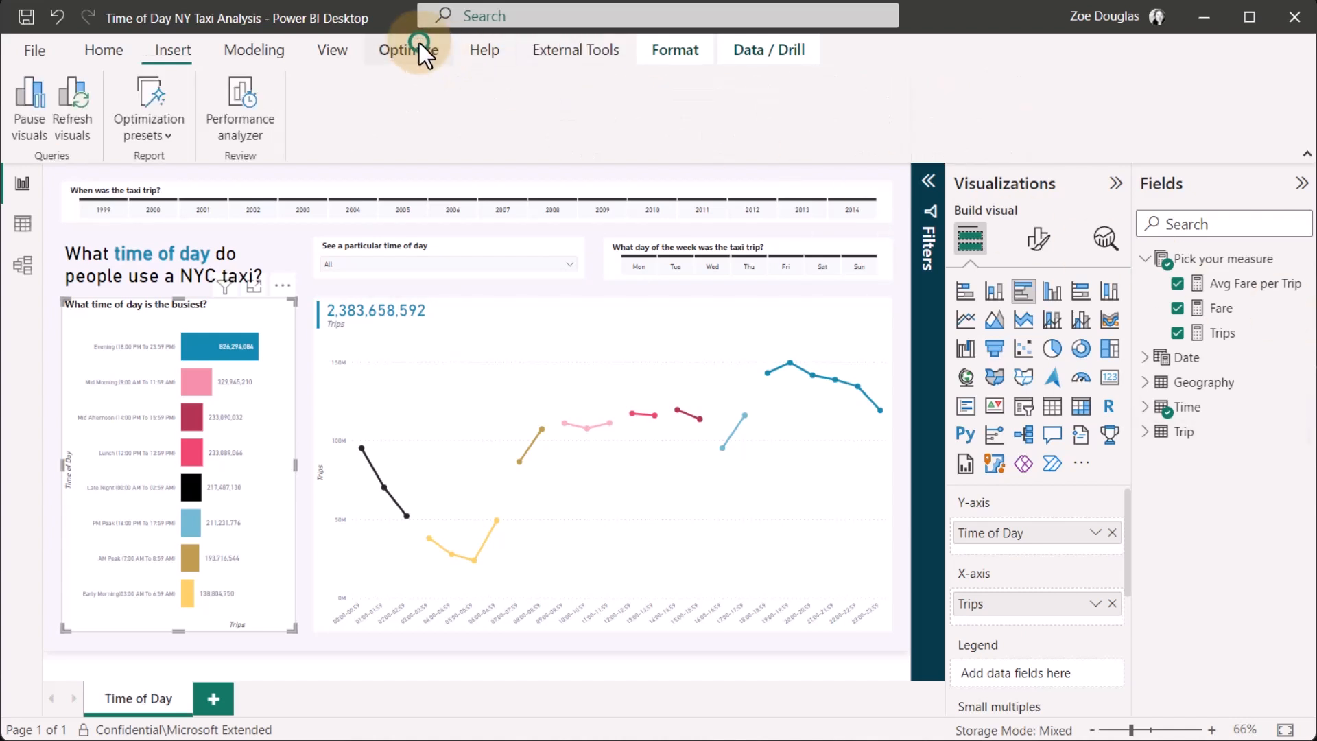
left_click(21, 113)
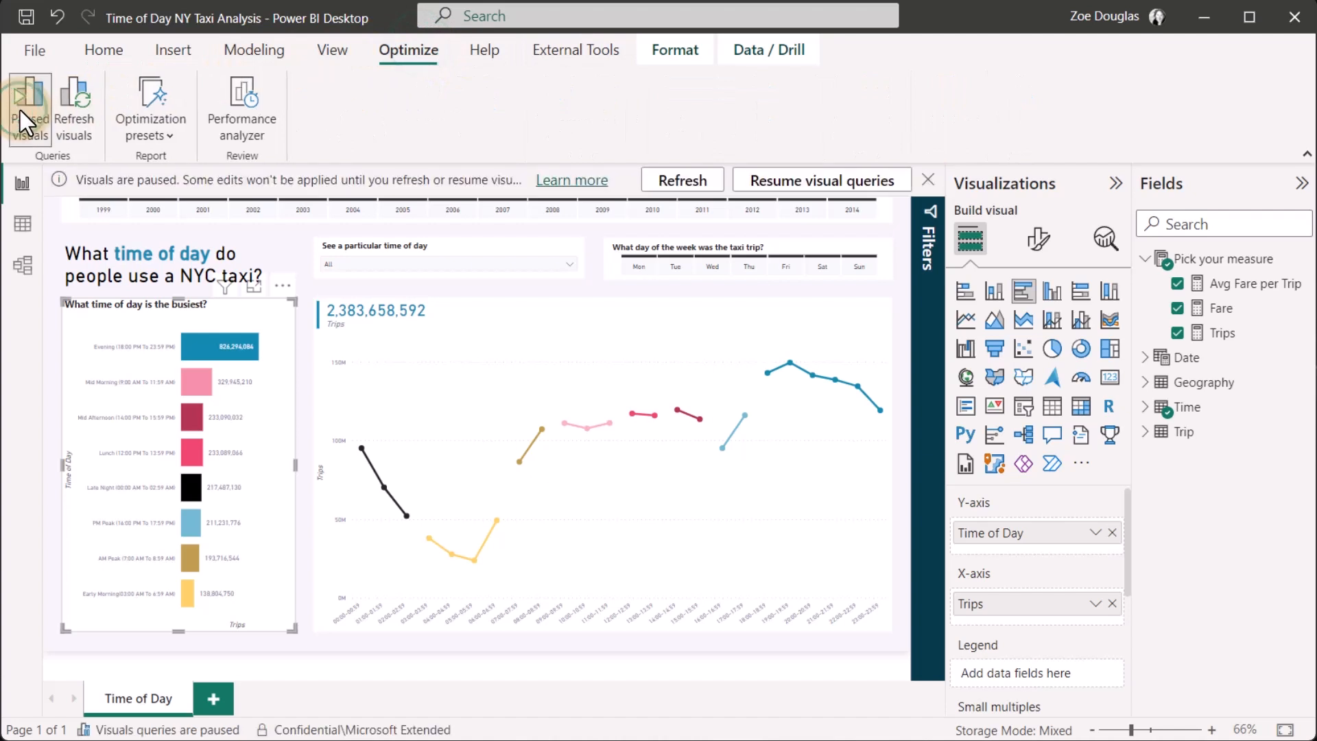
left_click(214, 698)
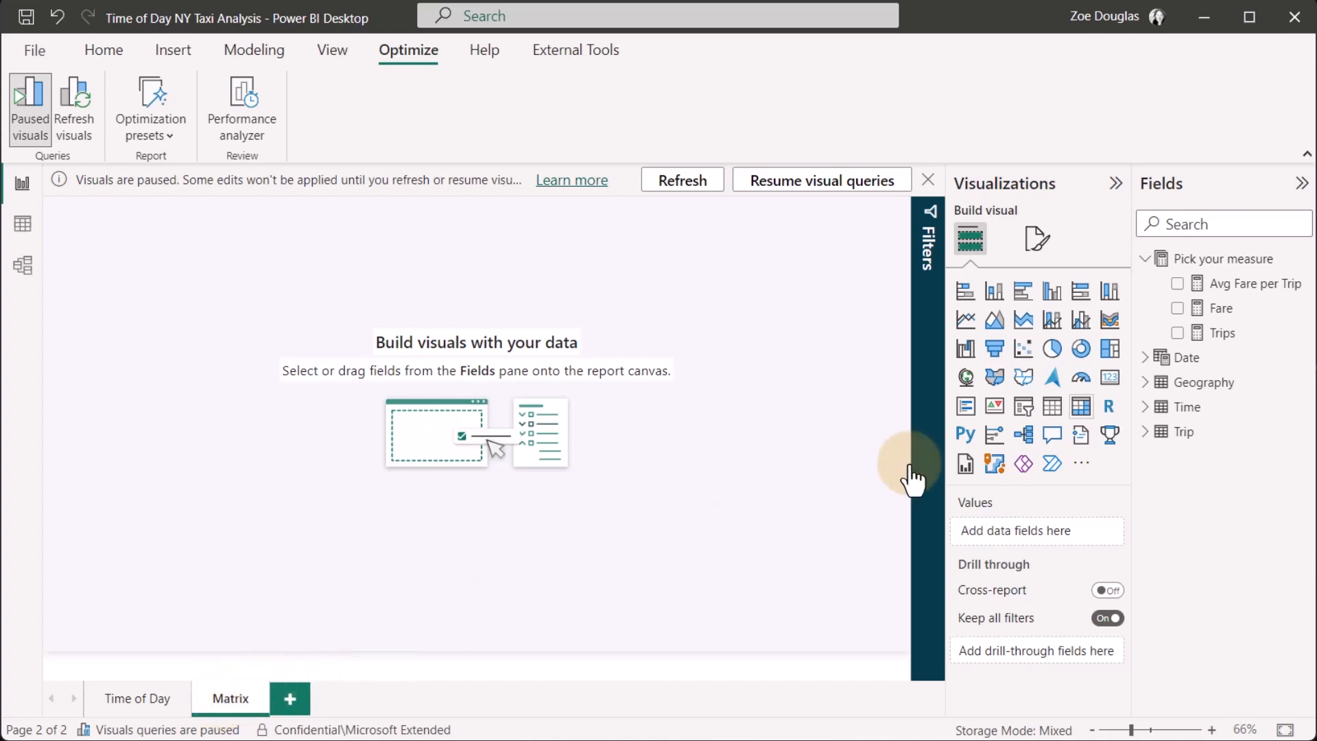
- Insert a matrix visual with Trips as its values and Day of Week from the Date table as its rows
left_click(1080, 406)
left_click_drag(225, 371, 554, 527)
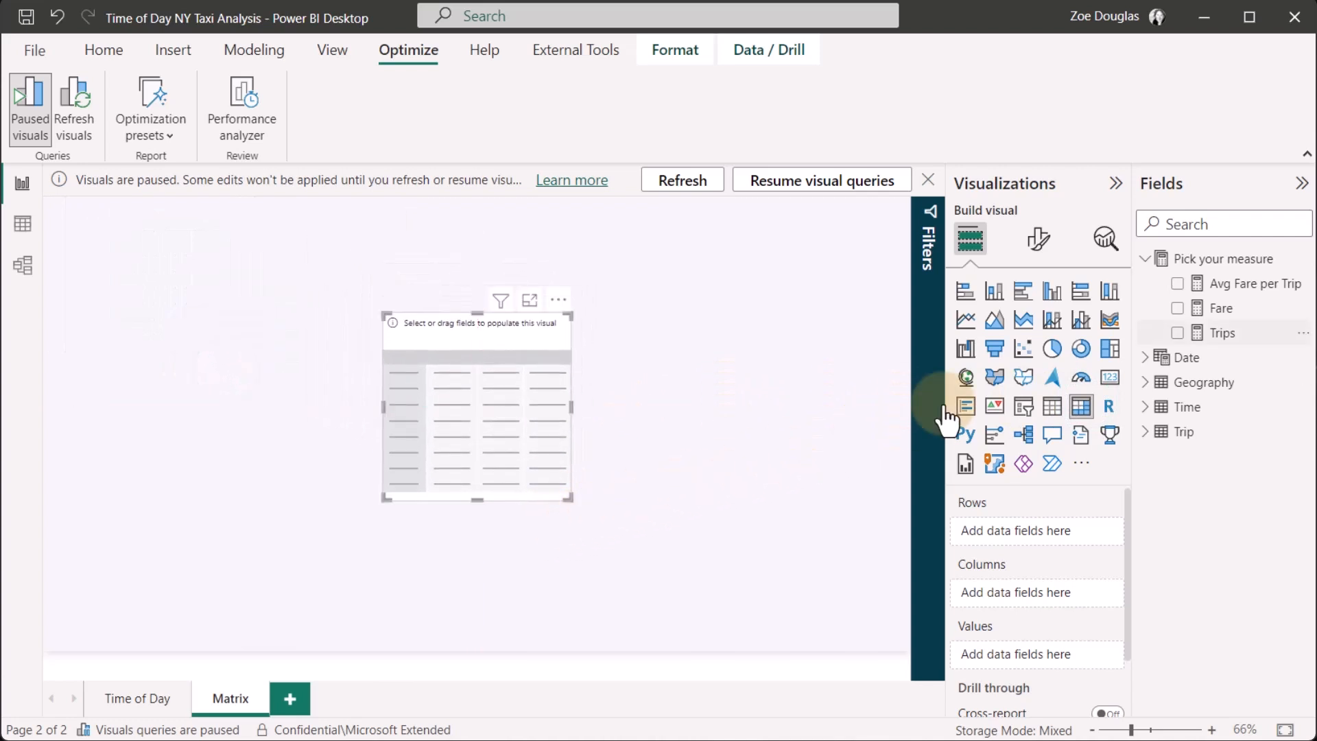
left_click(1177, 333)
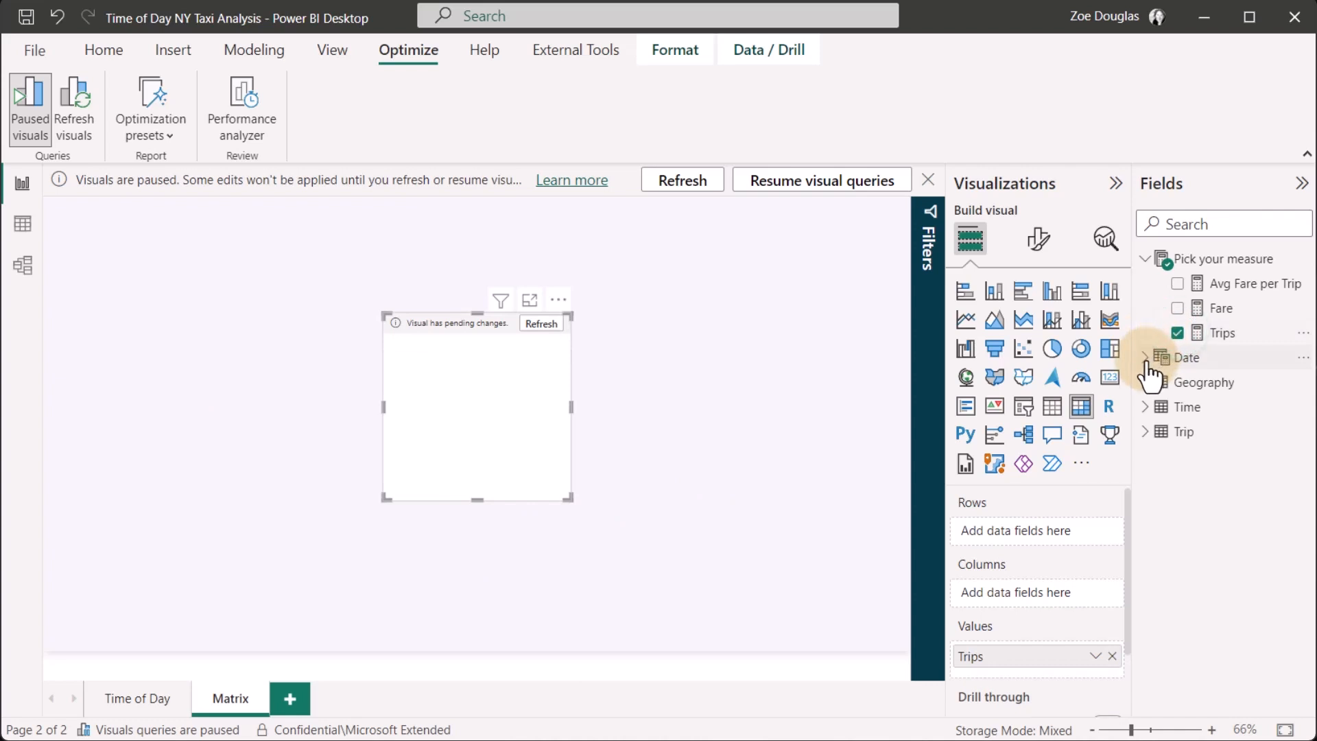
left_click(1161, 358)
left_click(1176, 432)
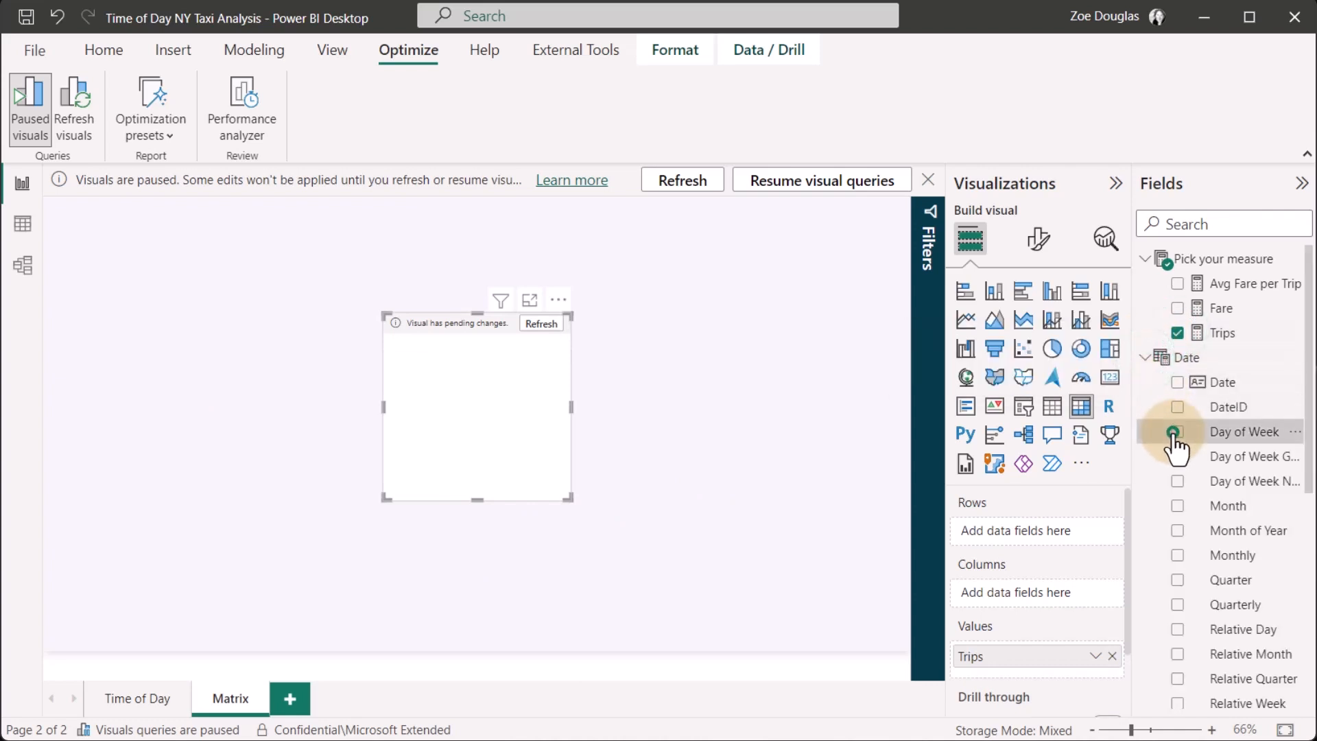
left_click(1139, 355)
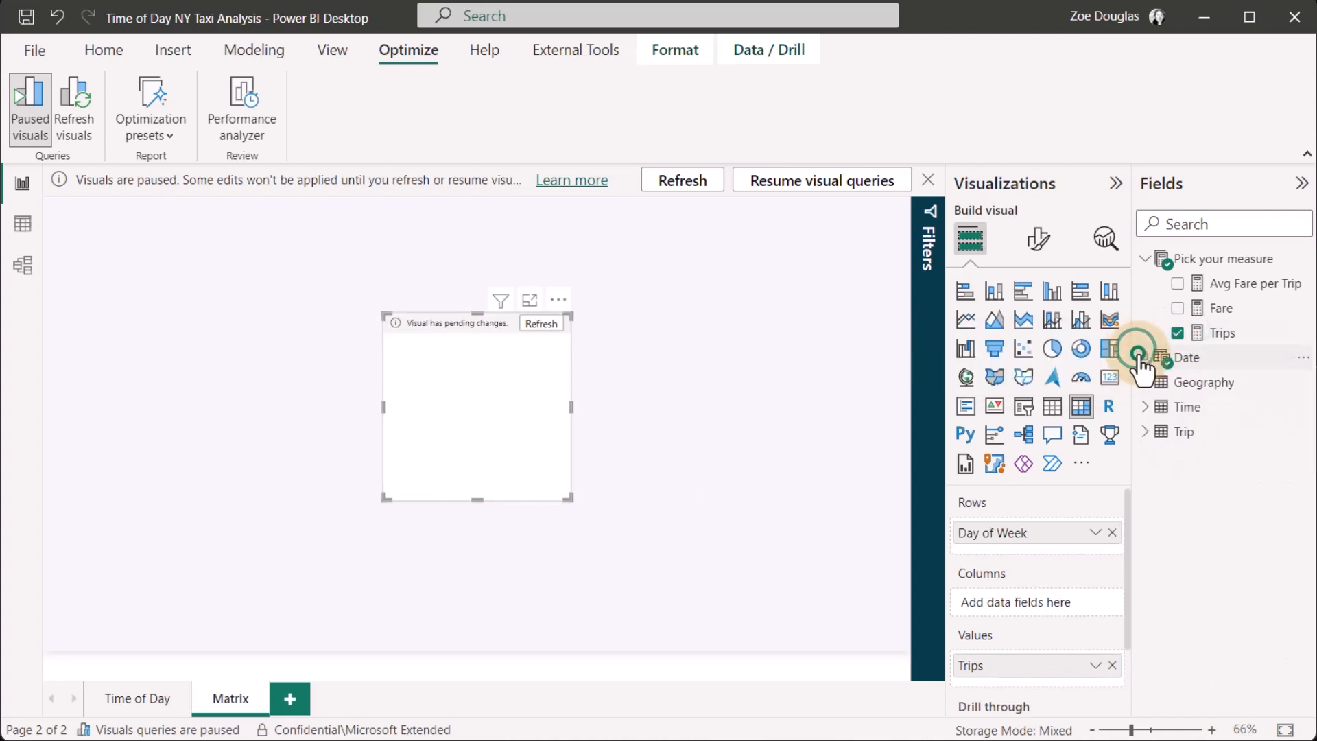
- Add Time of Day to the matrix and arrange the fields with Time of Day as rows and Day of Week as columns
left_click(1144, 407)
left_click(1176, 554)
left_click(1144, 409)
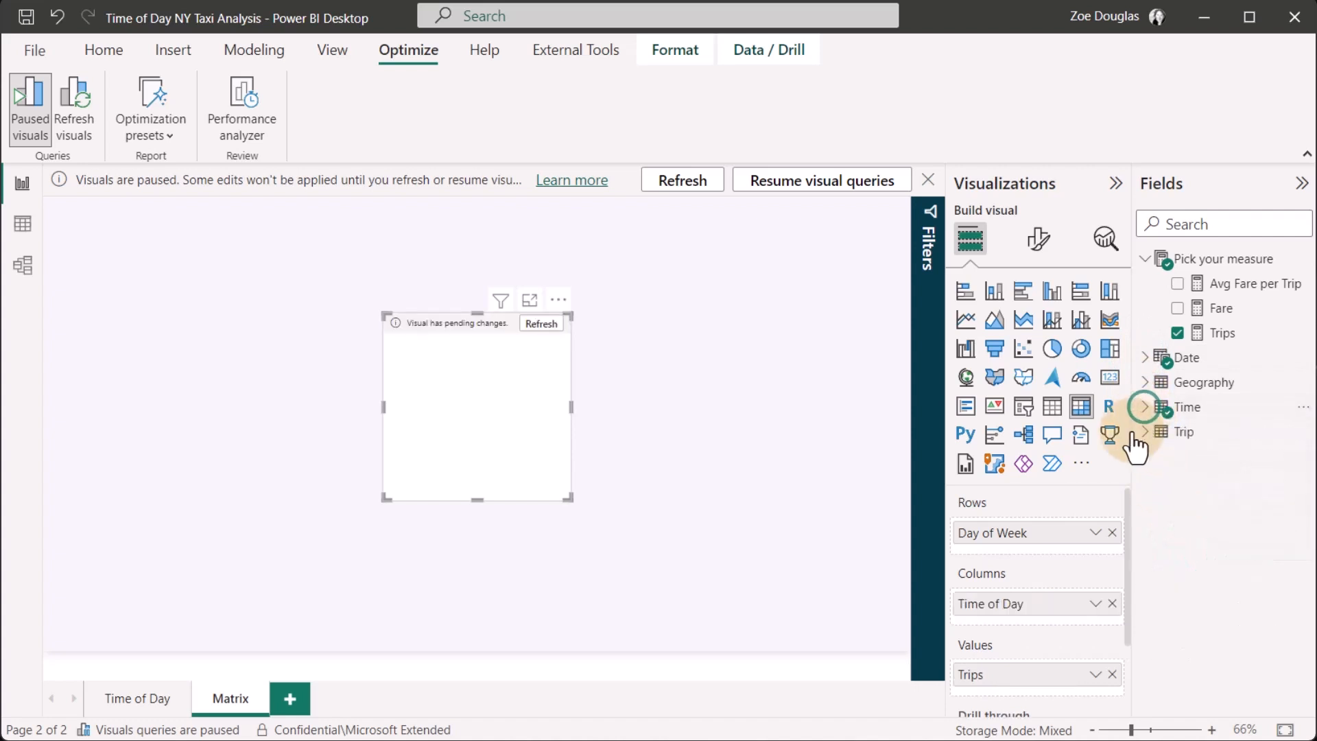
mouse_move(1039, 604)
left_mouse_down()
mouse_move(1043, 548)
mouse_move(1048, 629)
mouse_move(1035, 584)
left_mouse_up()
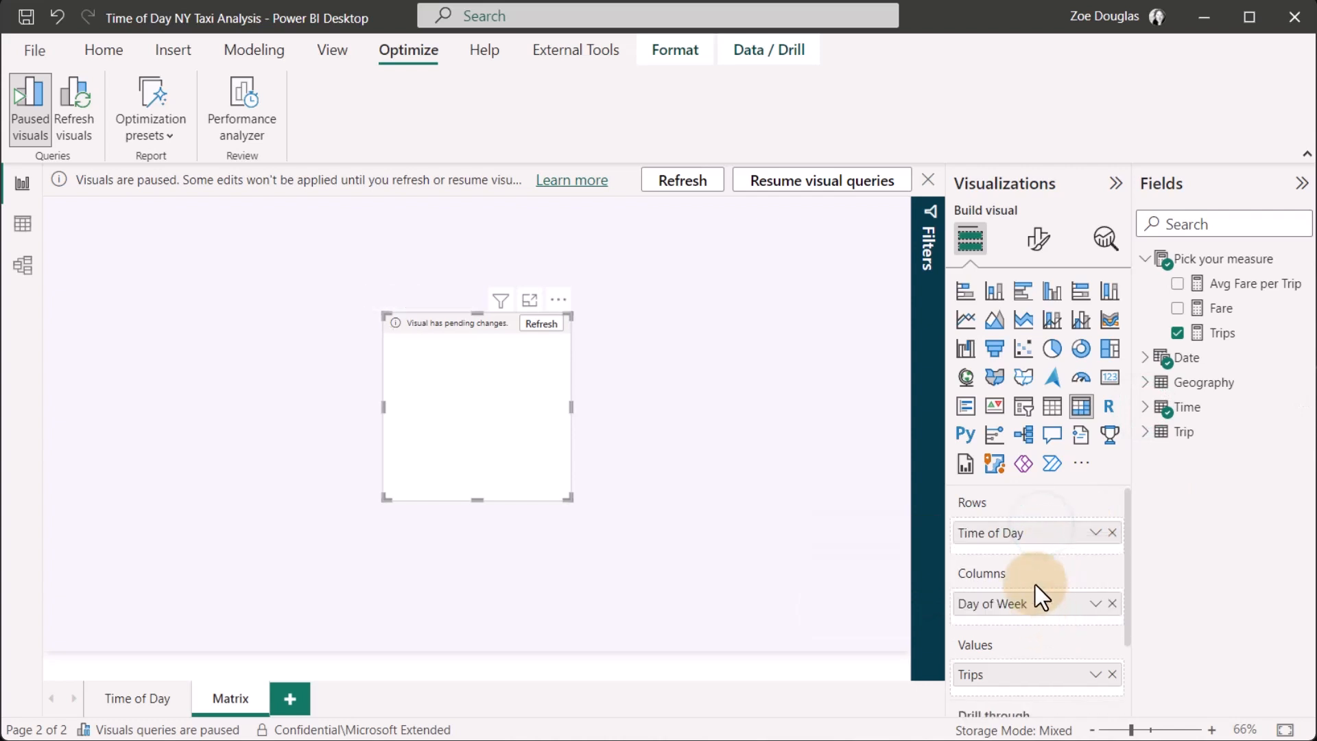
- Add Year as a filter on the matrix visual and restrict it to 2013 with basic filtering
left_click(929, 264)
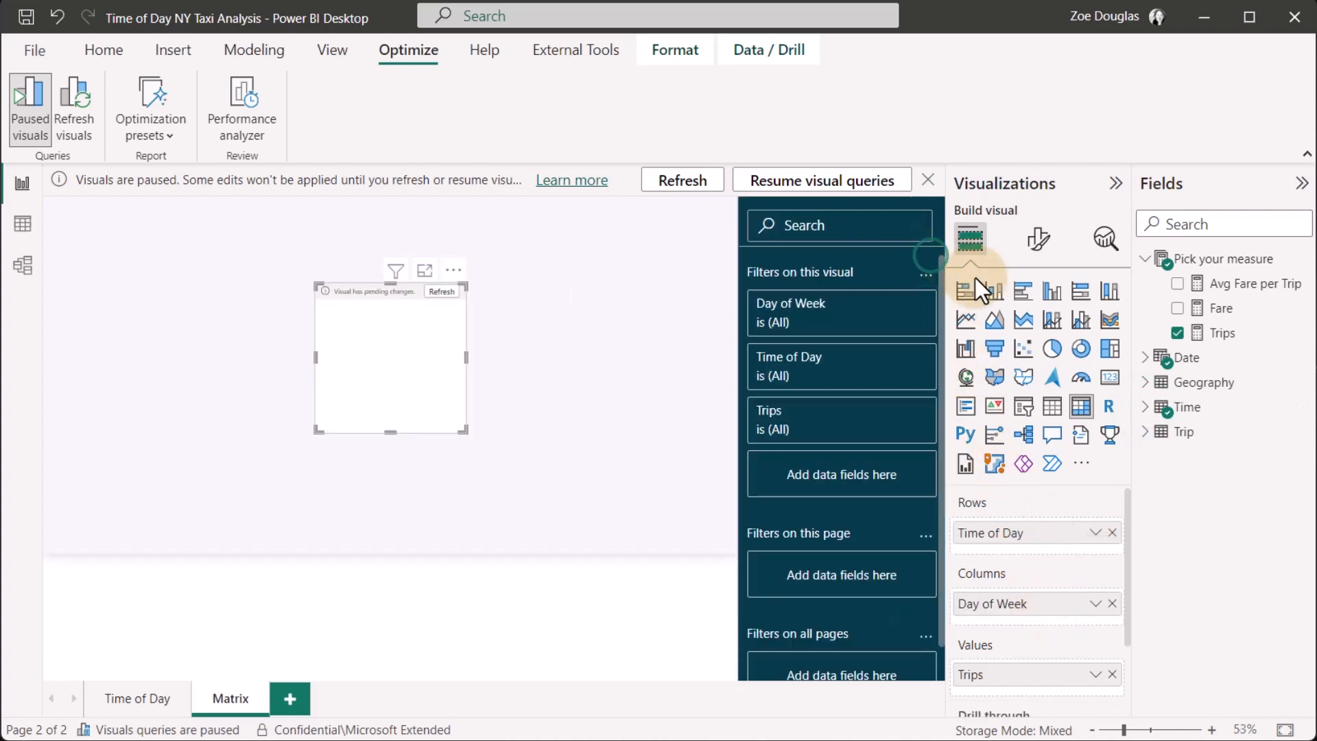
left_click(1140, 358)
scroll(1214, 501, "down", 5)
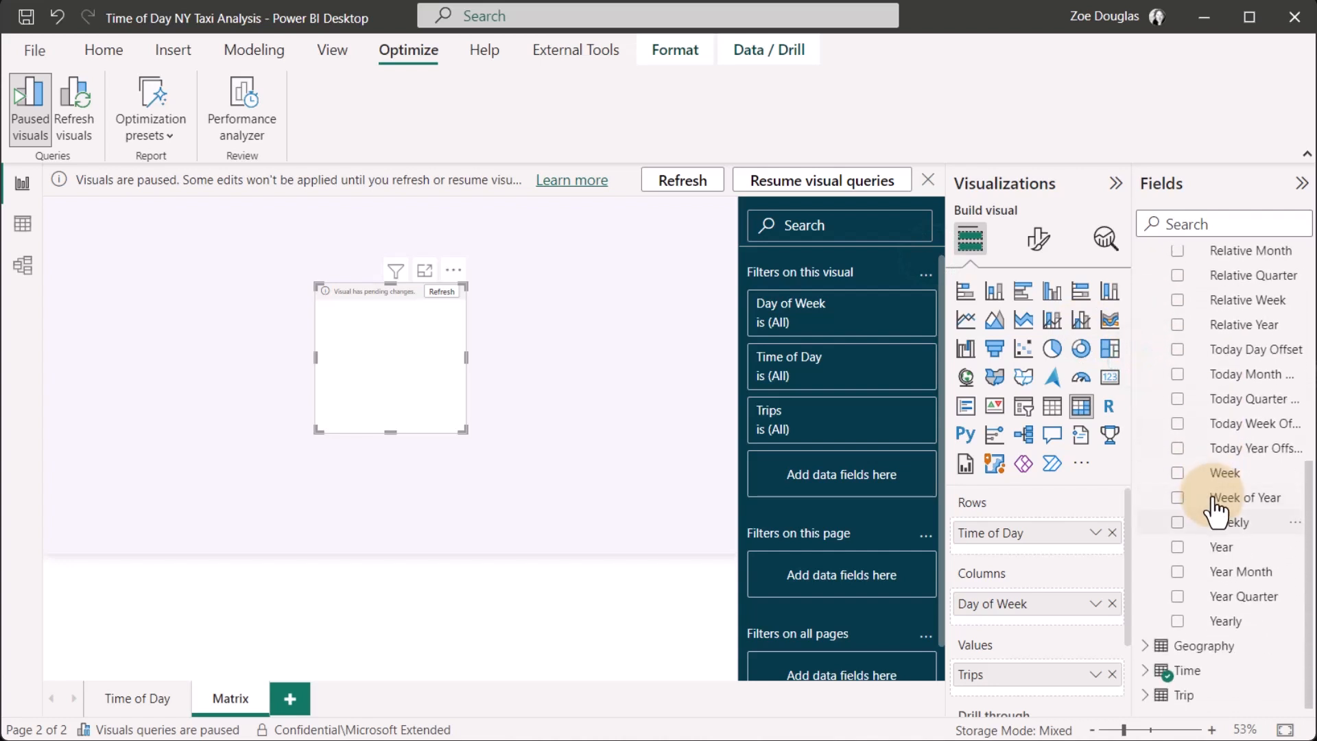
left_click_drag(1224, 549, 799, 480)
left_click(821, 542)
left_click(823, 586)
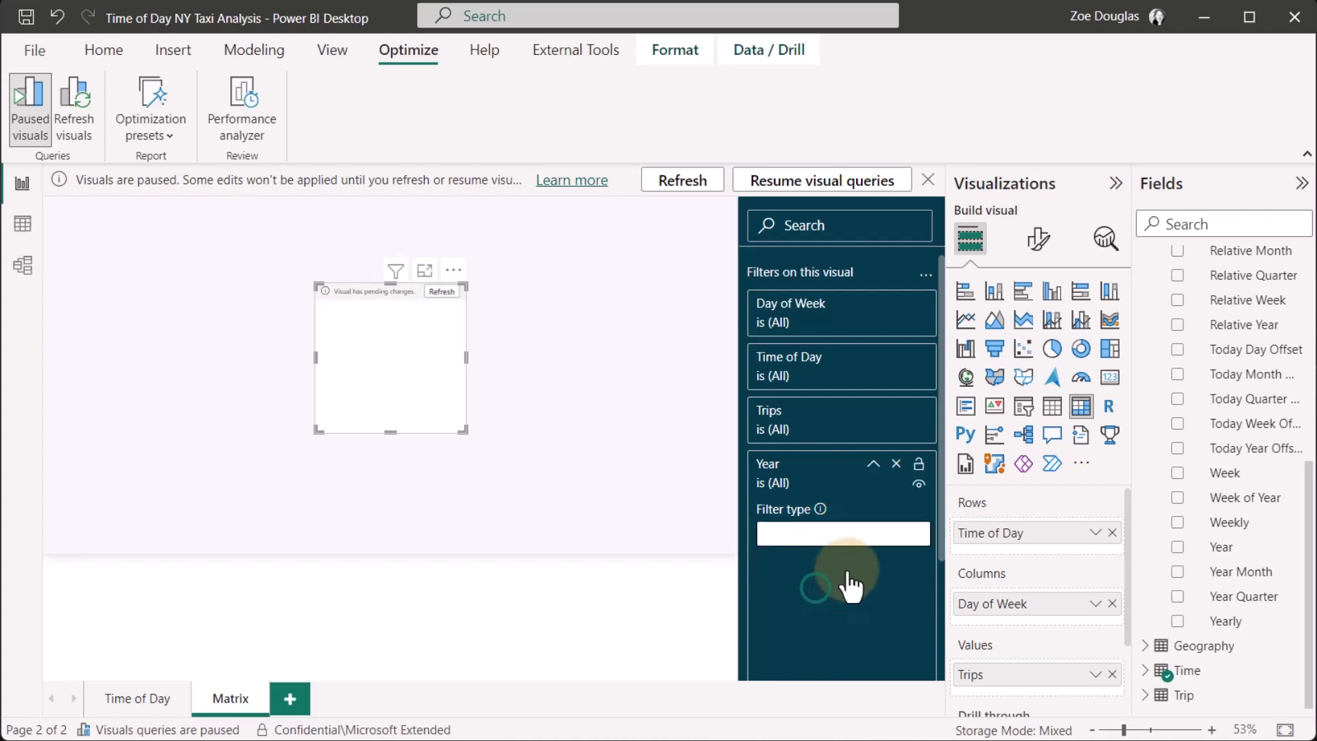
scroll(850, 584, "down", 3)
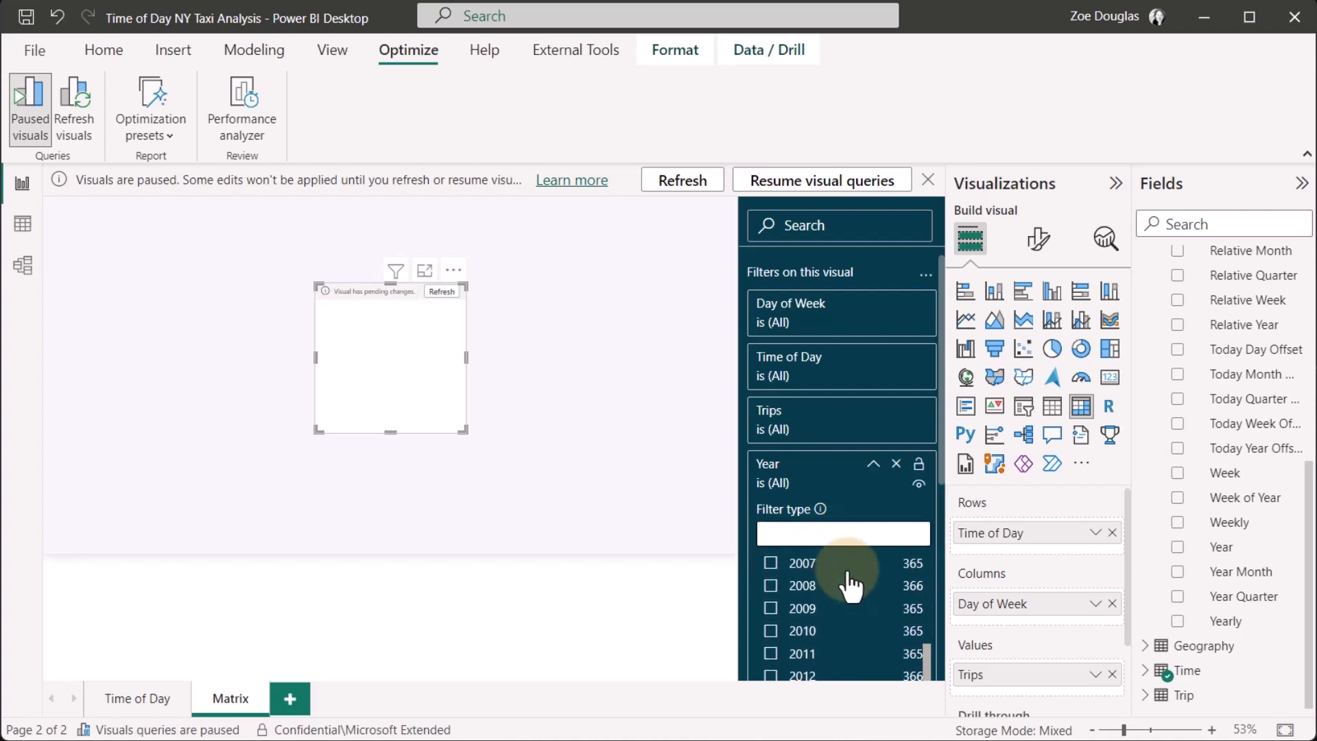
scroll(850, 584, "down", 3)
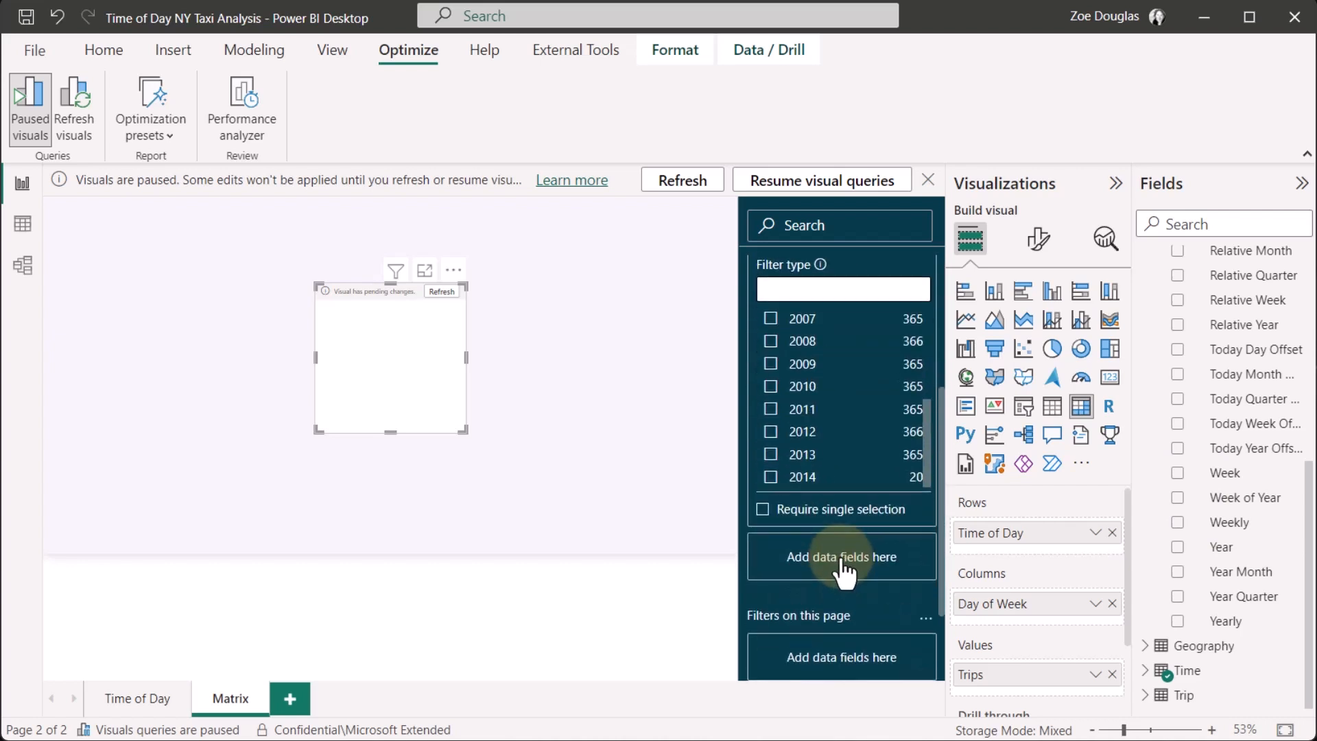
left_click(784, 443)
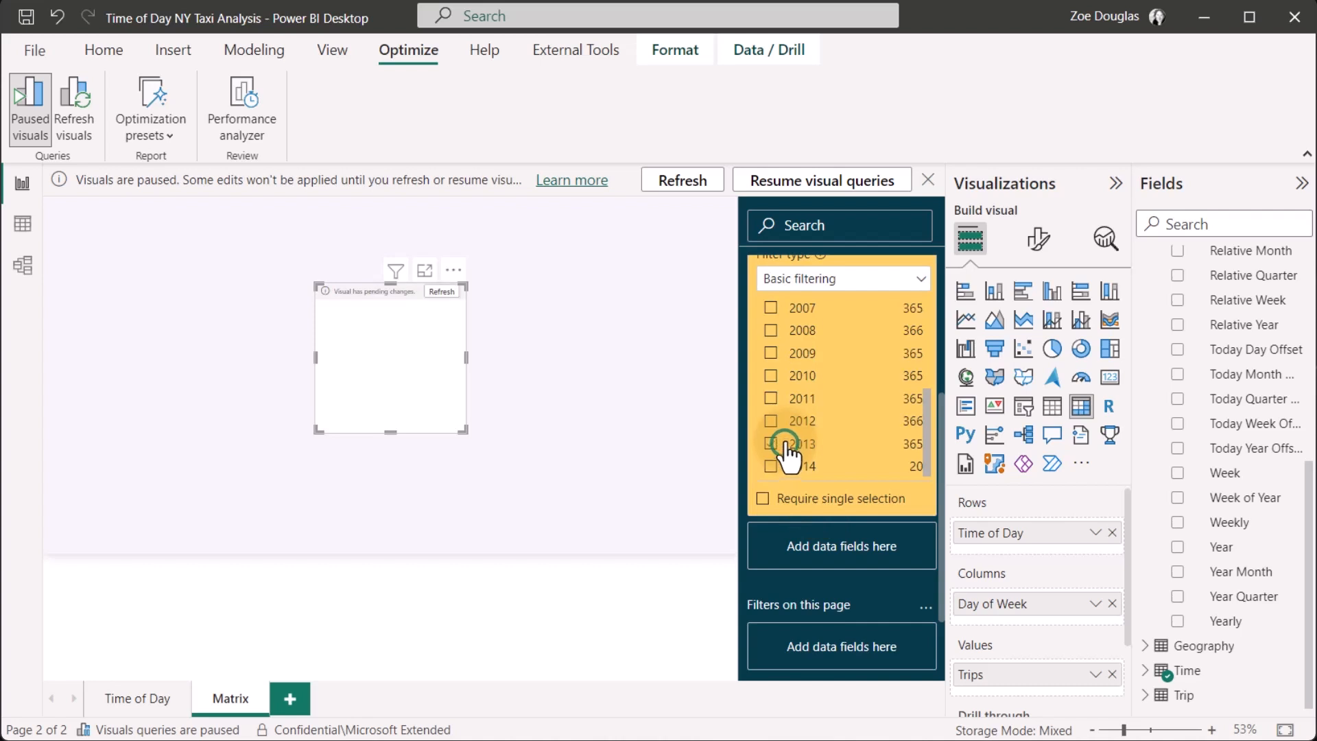
left_click(825, 203)
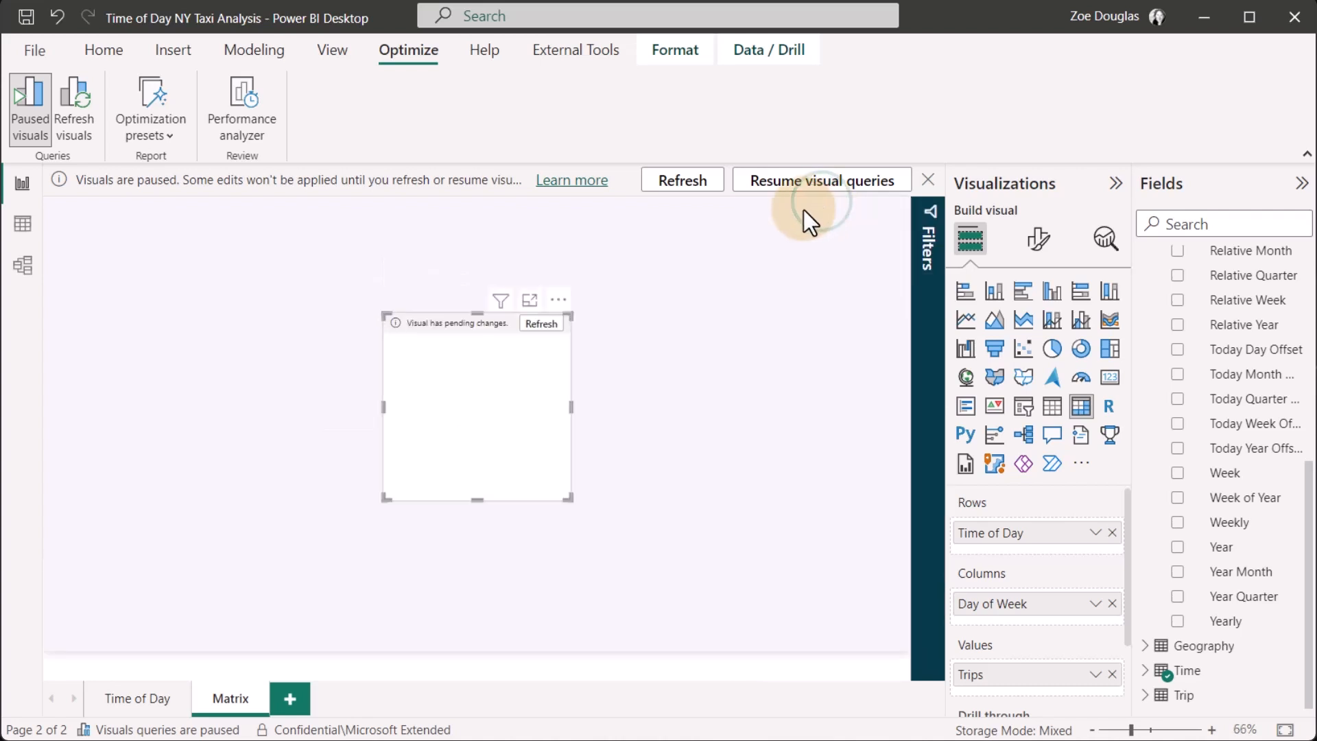
- Refresh the matrix and widen it on both sides so that every weekday column and the Total column fit
left_click(541, 325)
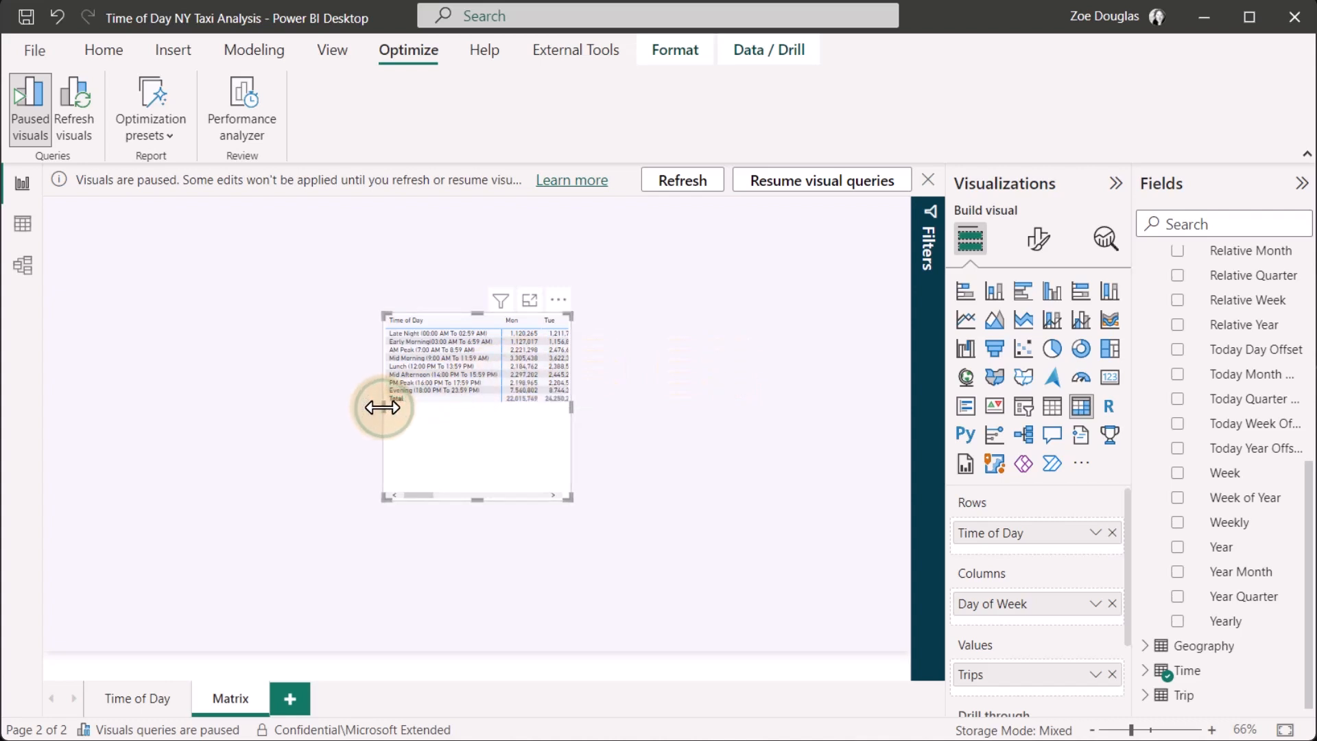
left_click_drag(382, 407, 237, 397)
left_click_drag(569, 409, 698, 411)
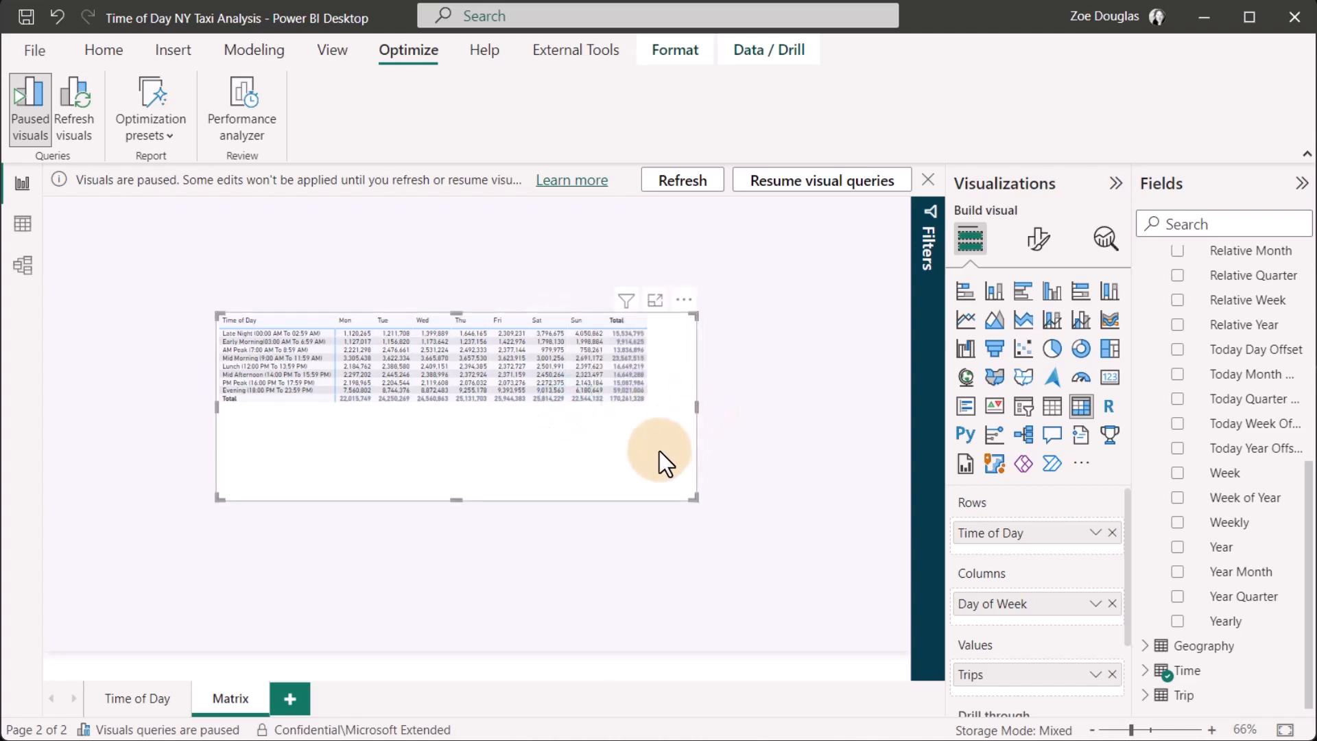
- Set the matrix visual's style preset to None
left_click(1038, 239)
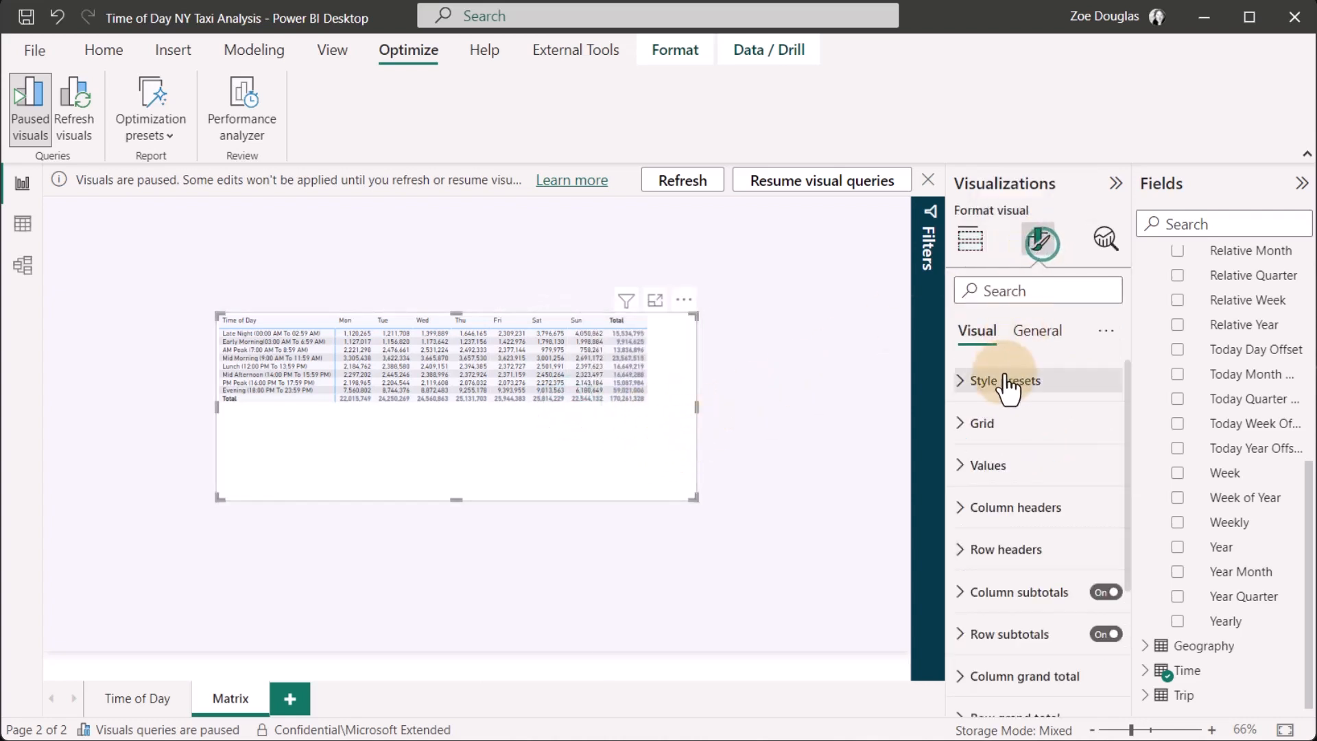
left_click(1003, 380)
left_click(1008, 432)
left_click(1000, 466)
- Set the row padding of the matrix grid to 5
left_click(992, 504)
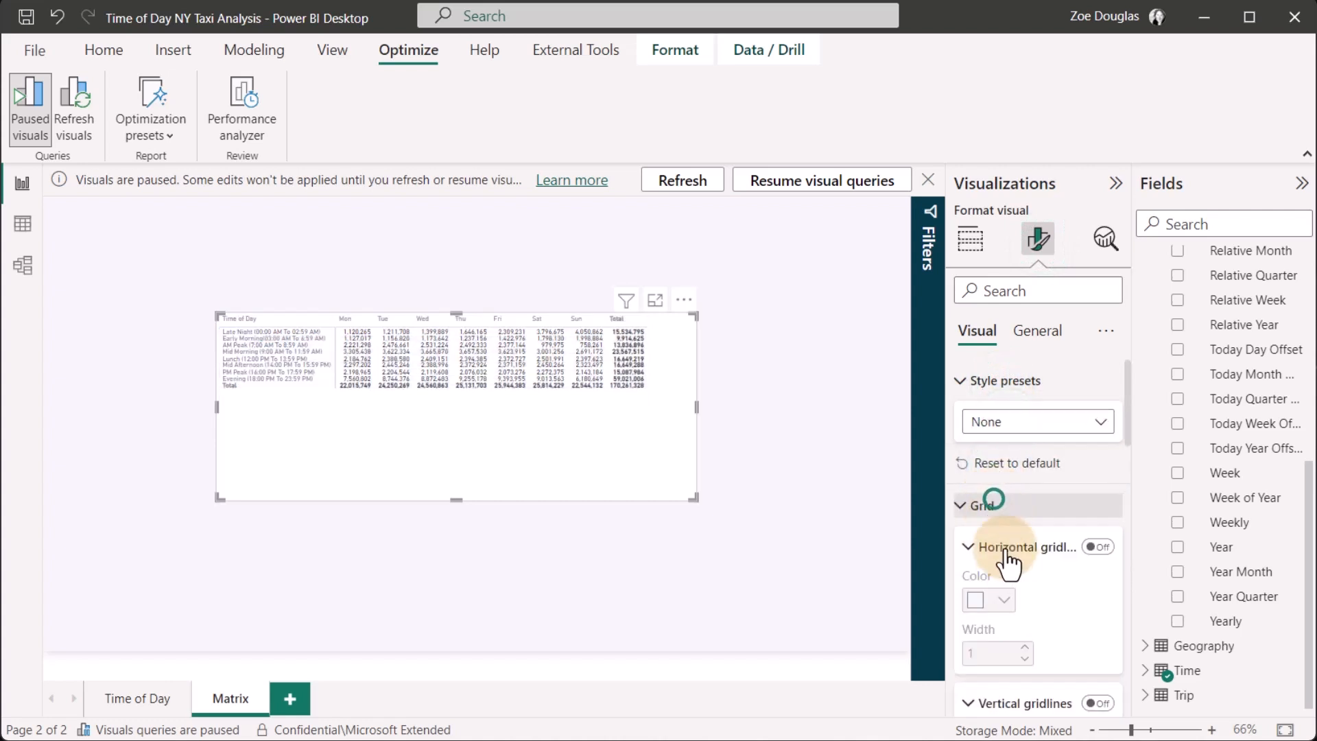
scroll(1014, 589, "down", 5)
scroll(1013, 587, "down", 2)
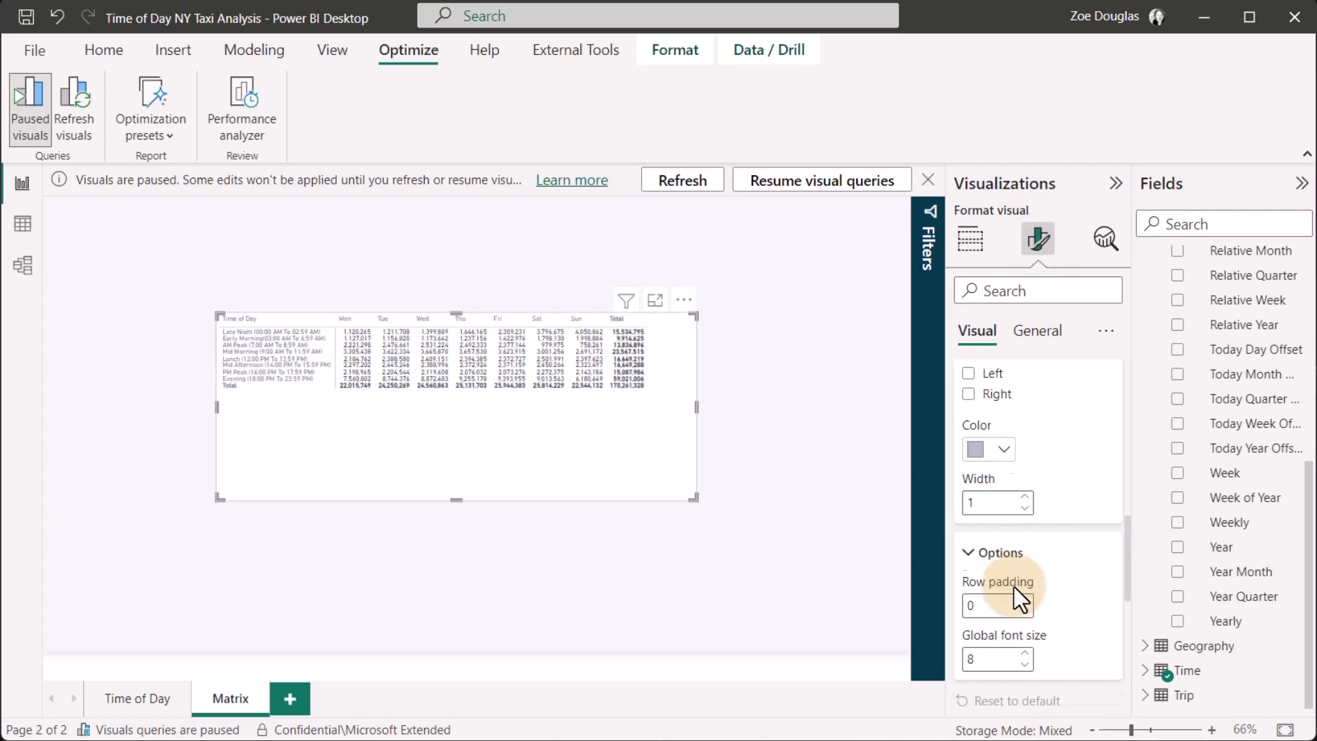
left_click(967, 594)
type("5")
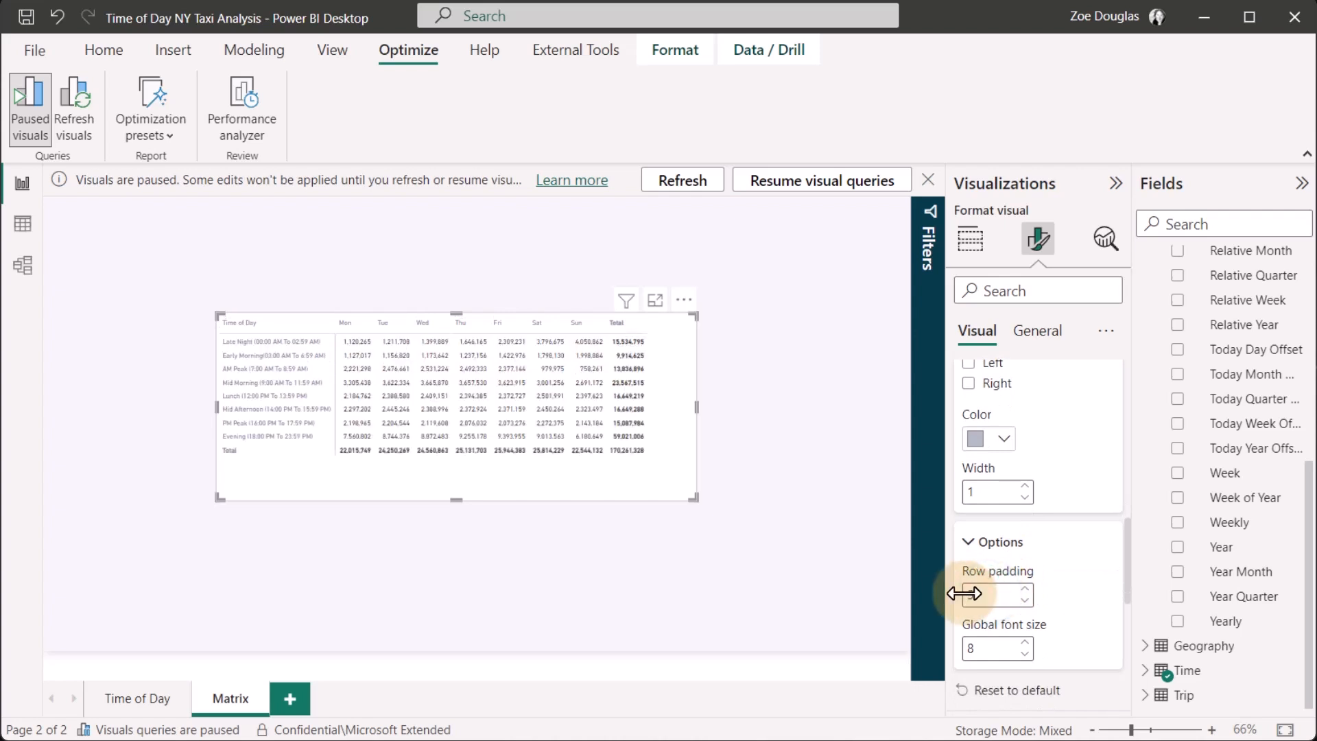
- Turn on background color in the cell elements for the matrix's Trips series and resume visual queries
scroll(1035, 463, "down", 5)
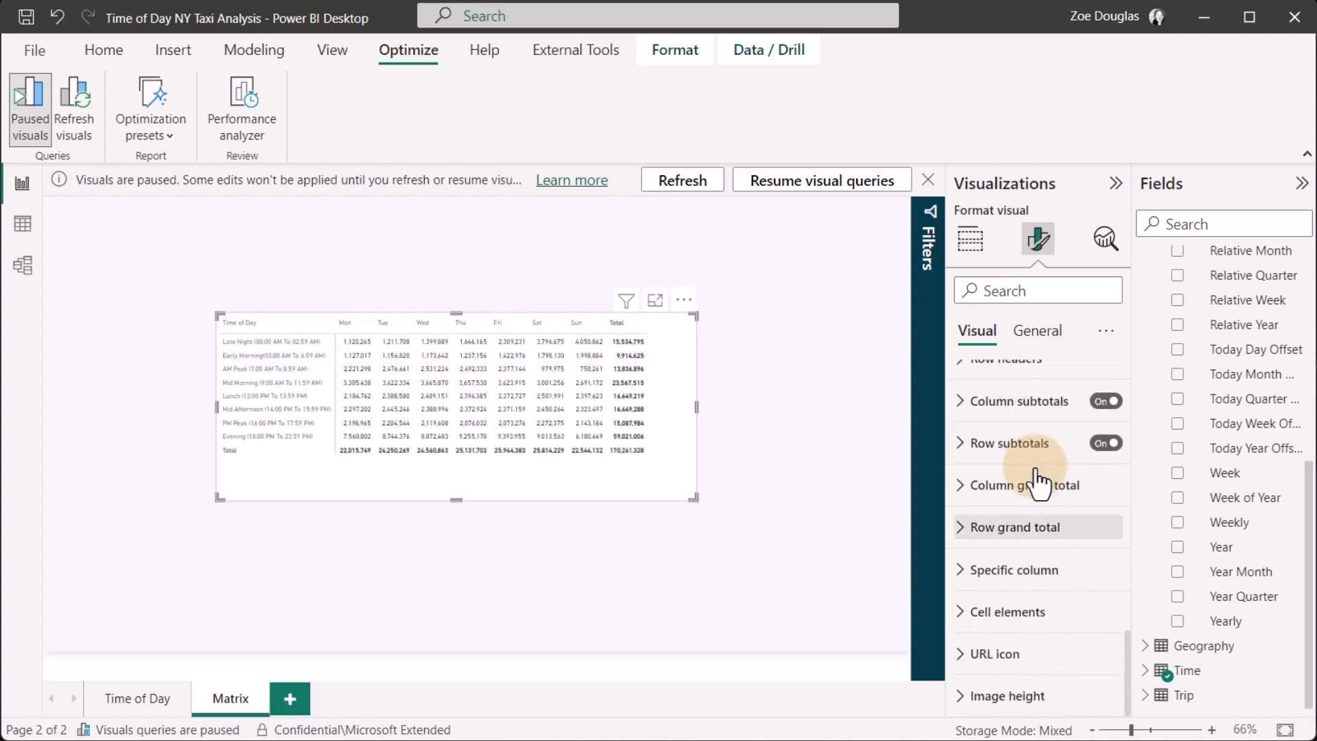
left_click(1013, 612)
scroll(1082, 588, "down", 3)
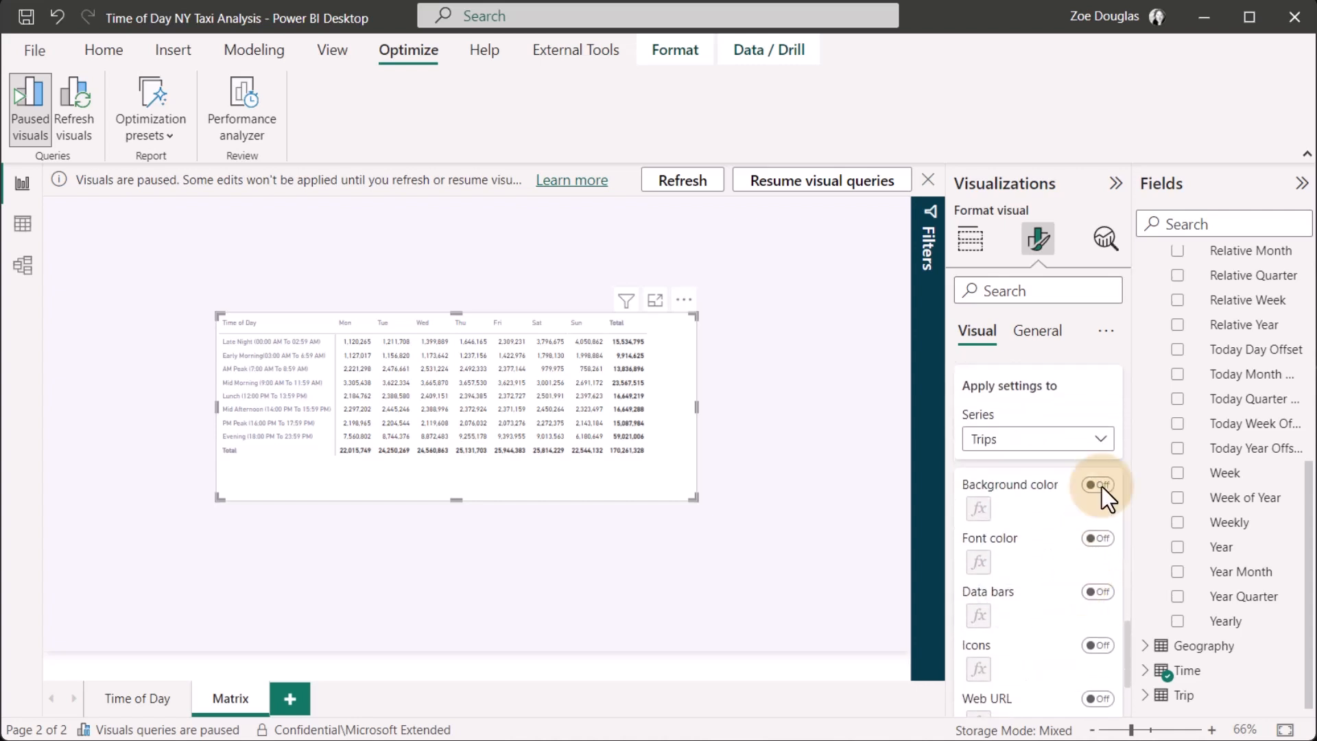
left_click(1099, 484)
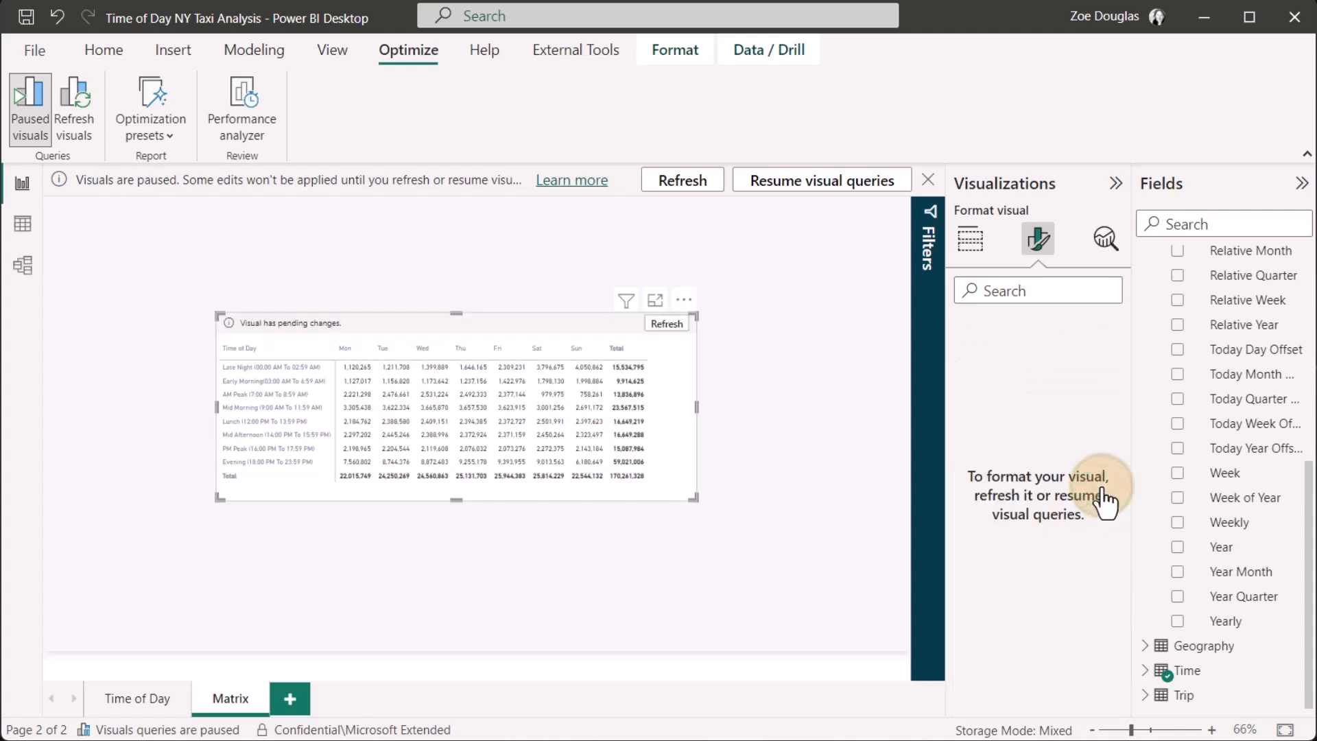
left_click(672, 324)
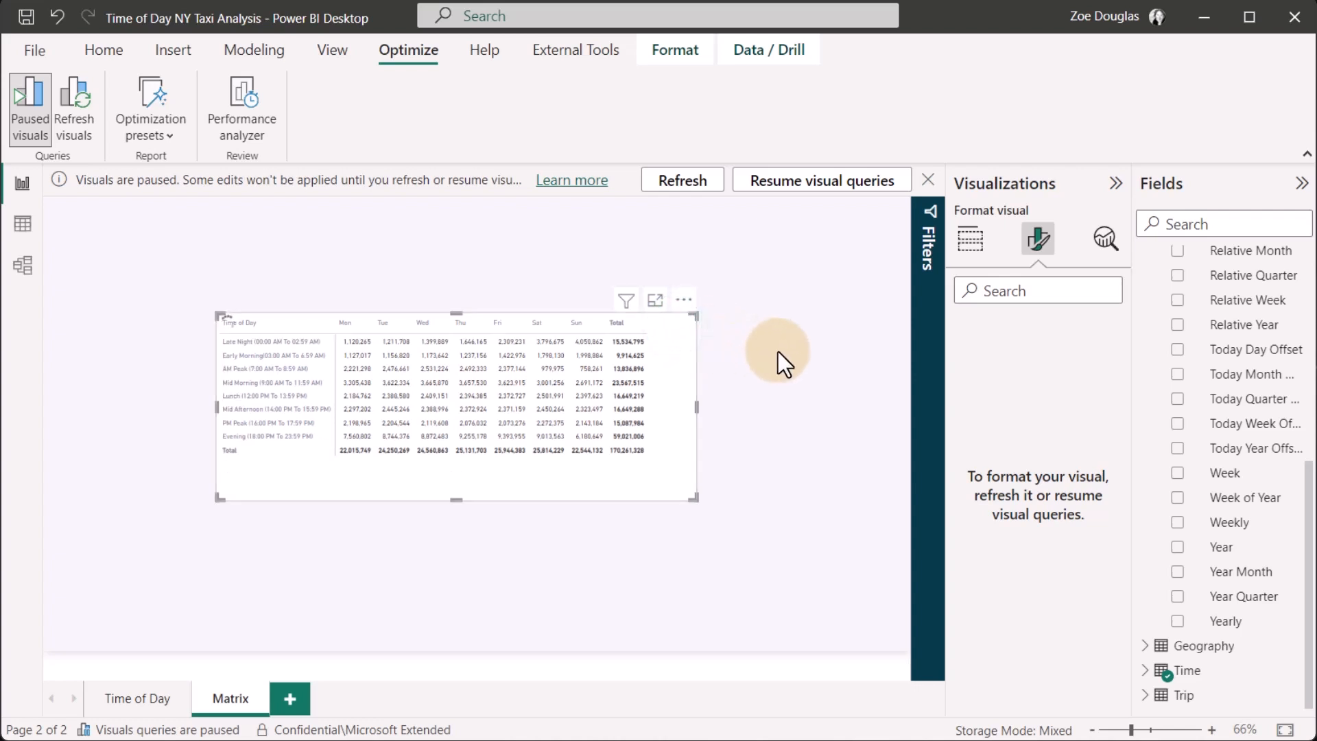
left_click(833, 184)
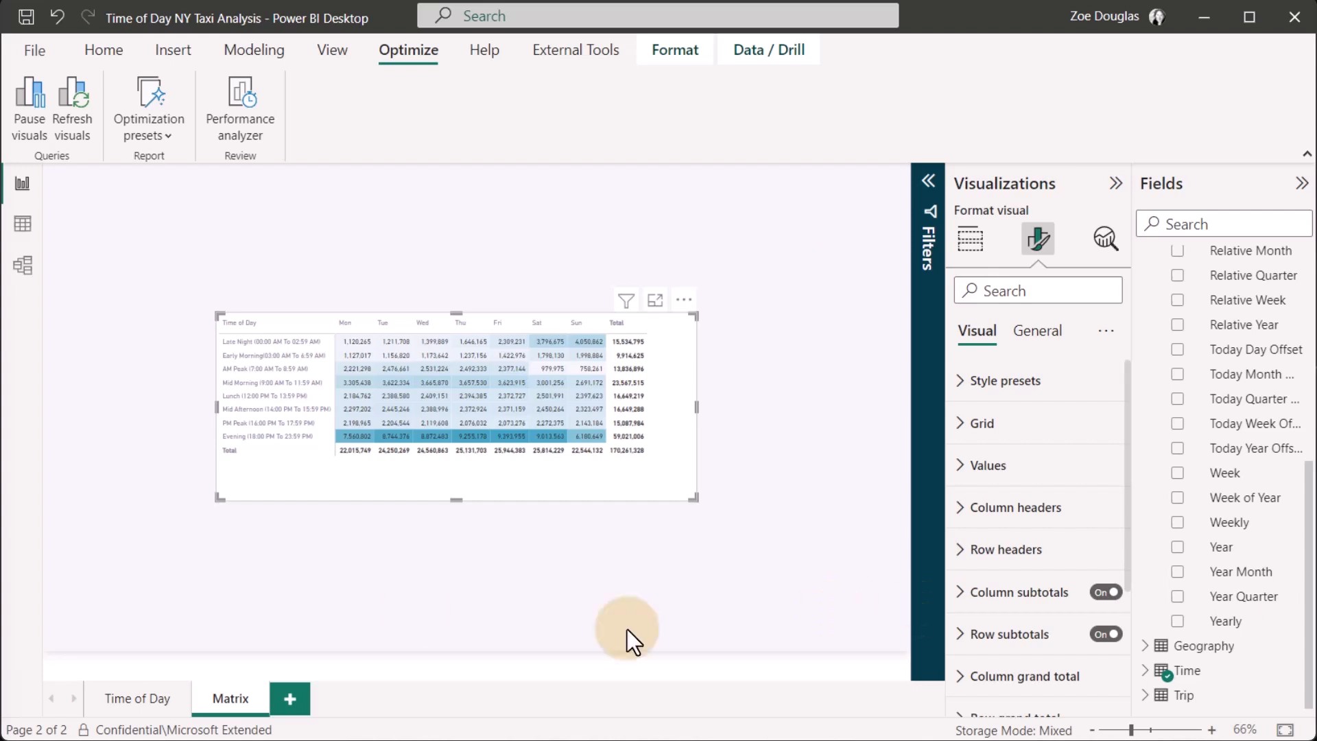
- Go to the Time of Day page and apply the Query reduction optimization preset to the report
left_click(137, 697)
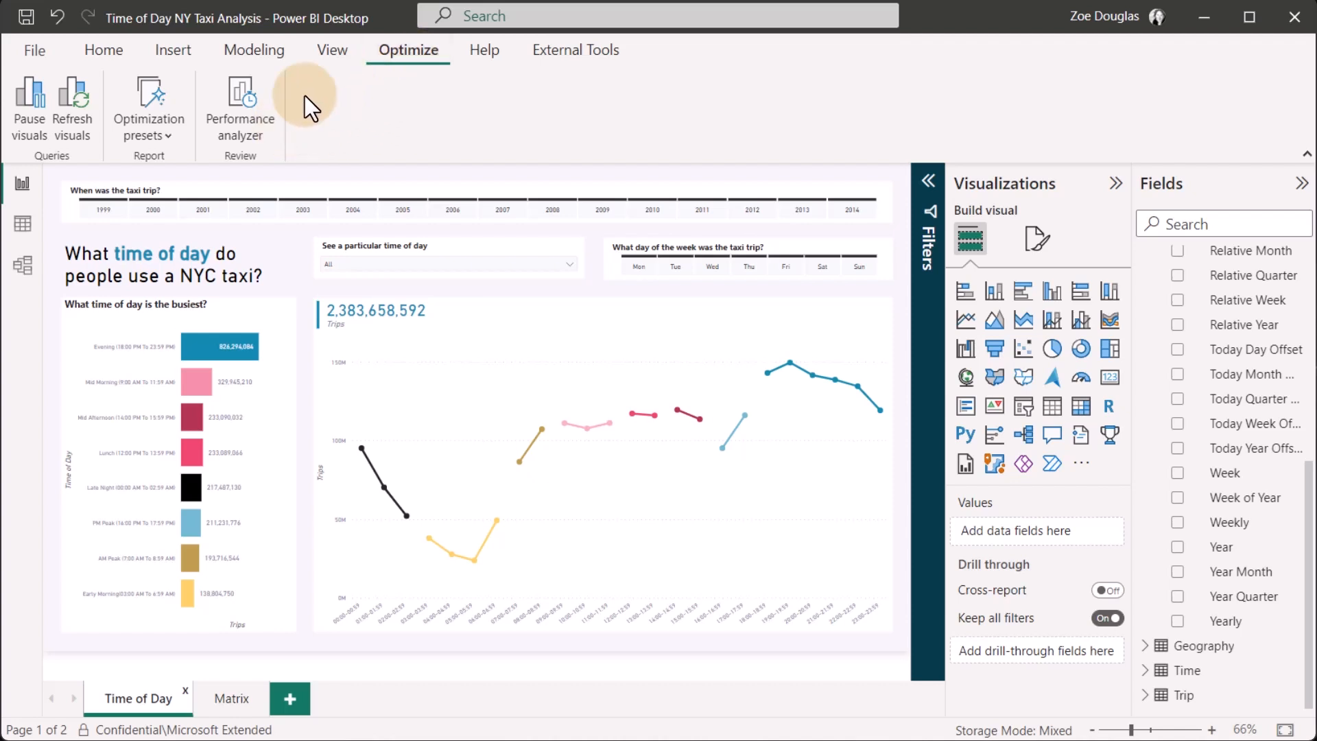
left_click(168, 138)
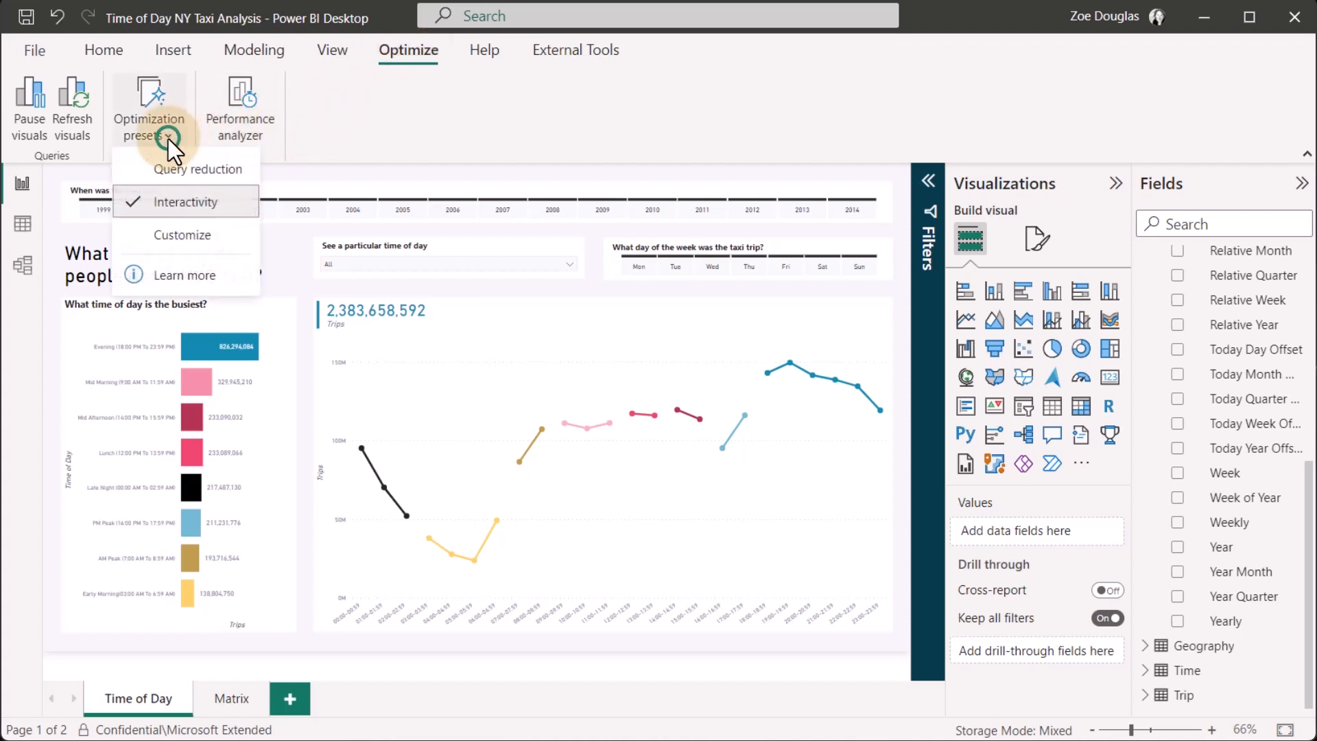
left_click(185, 169)
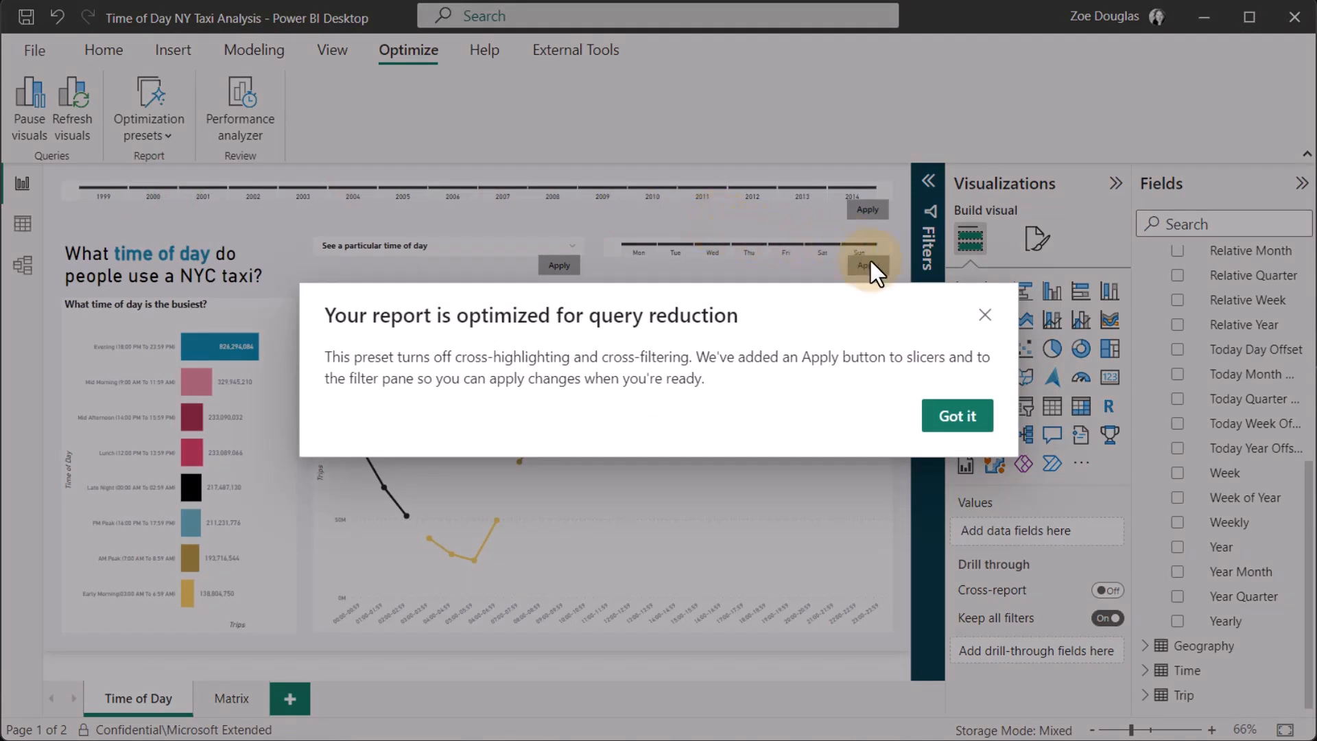
left_click(954, 420)
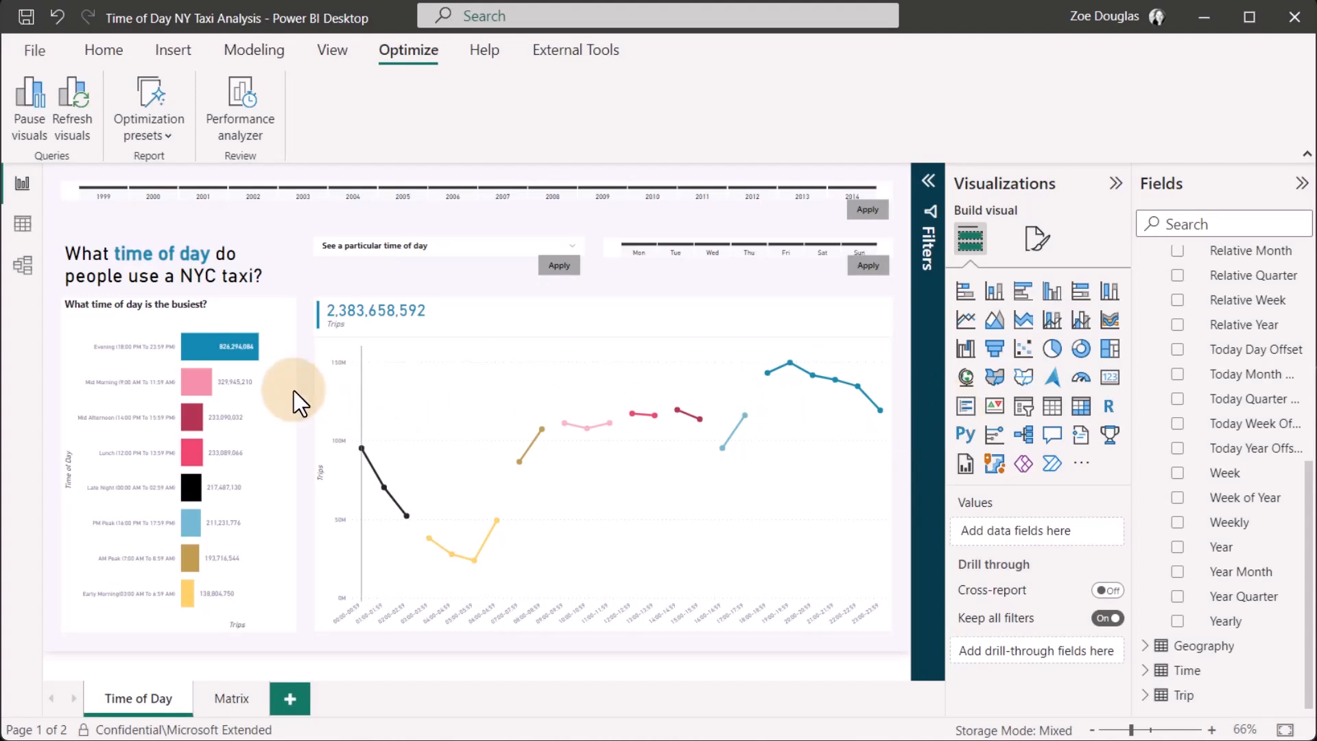
- Check cross-highlighting by selecting the Evening bar in the busiest time of day chart, and clear the selection
left_click(207, 345)
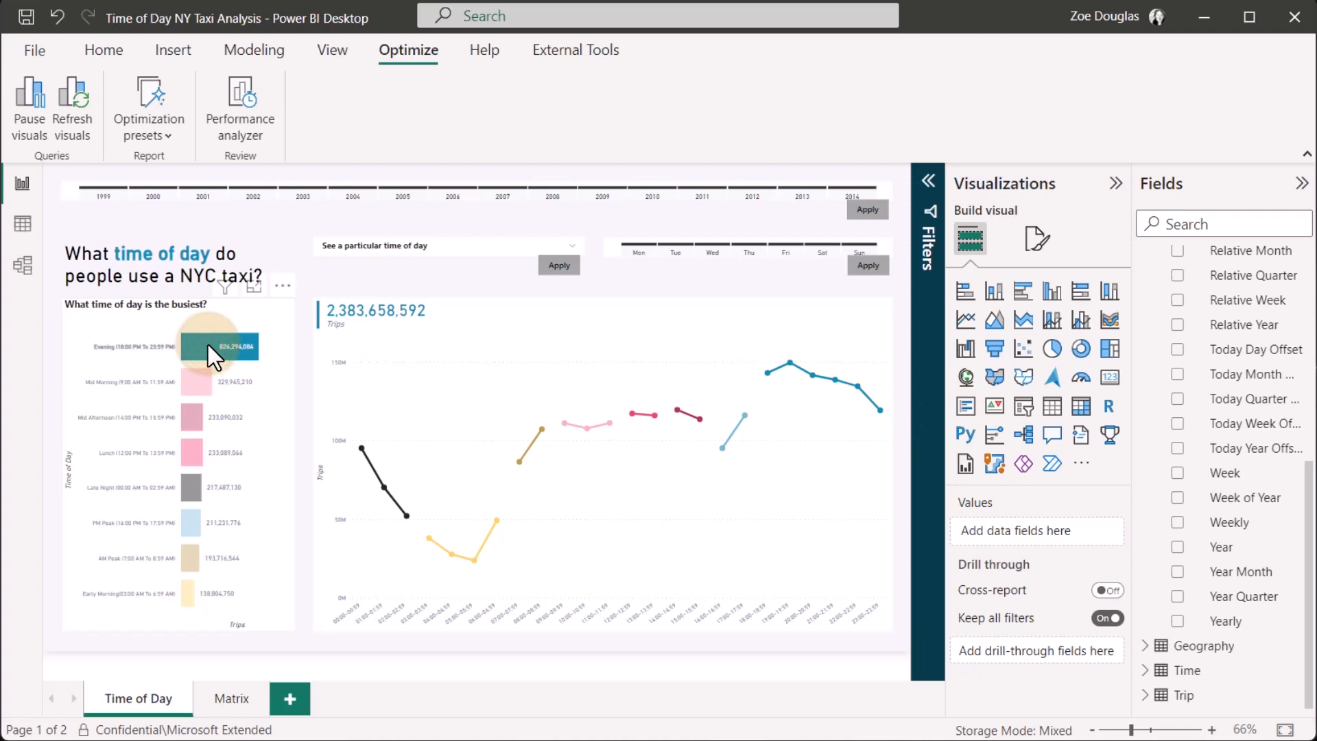
left_click(207, 345)
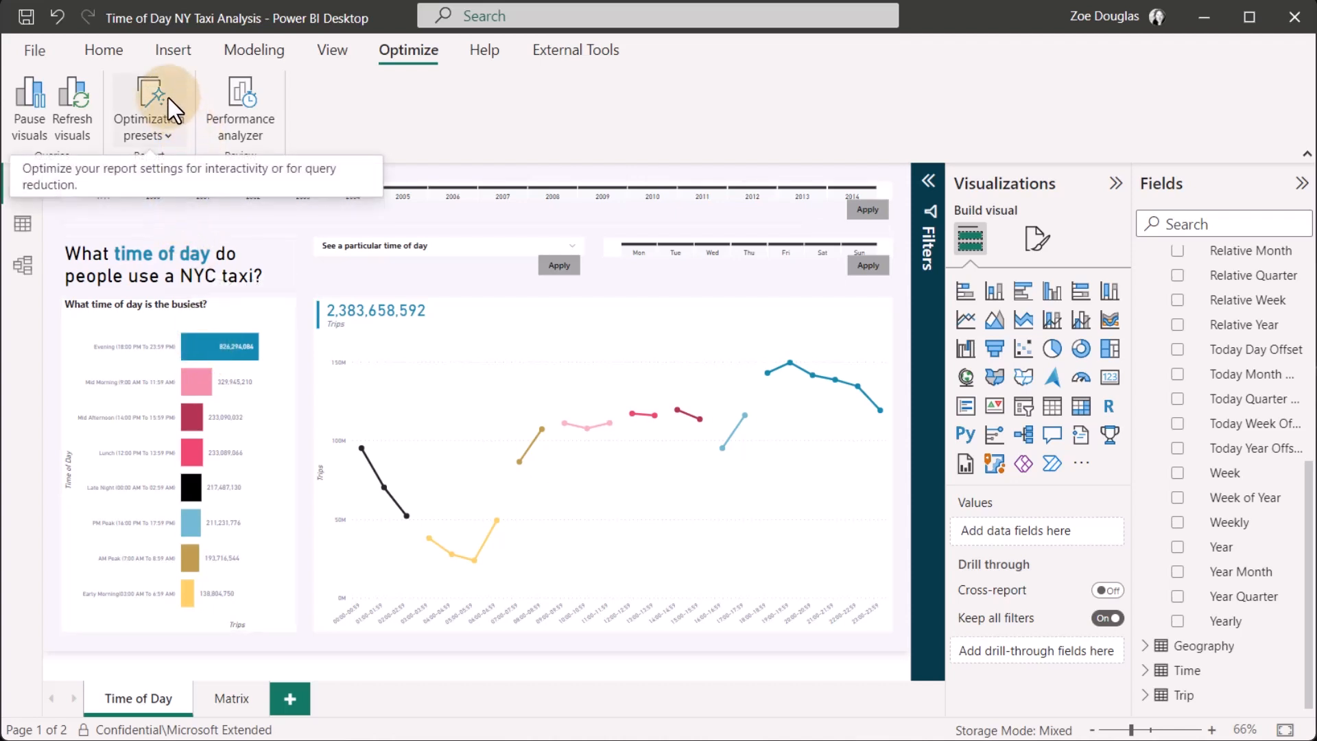
- Customize the optimization presets by choosing to instantly apply slicer changes, and cancel the options
left_click(155, 136)
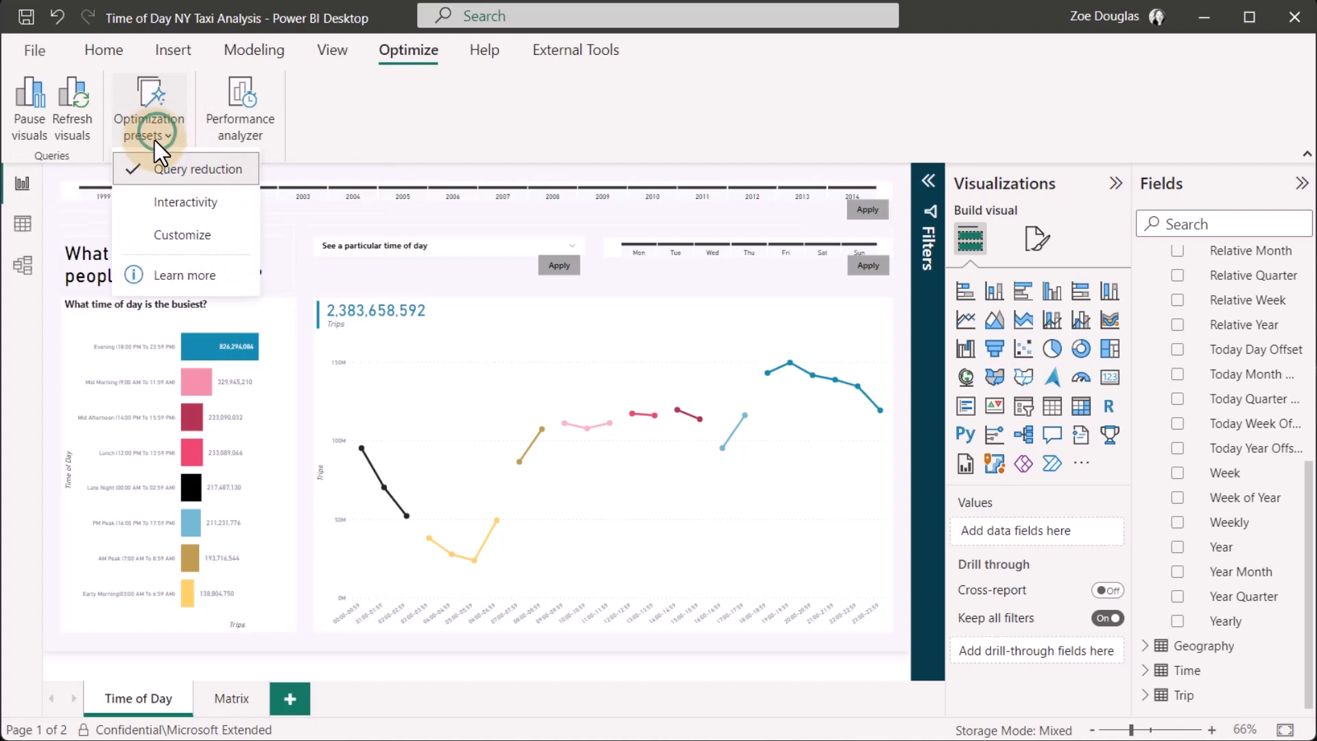
left_click(162, 233)
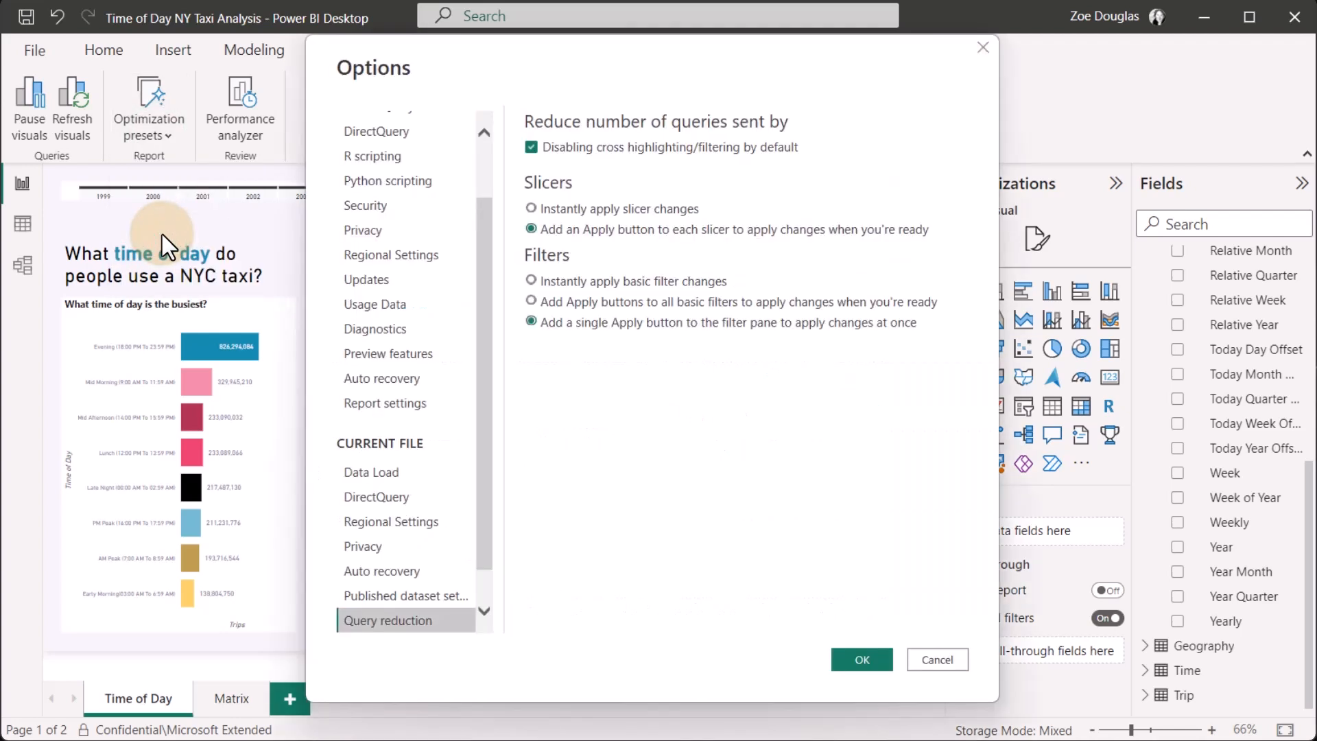
left_click(580, 213)
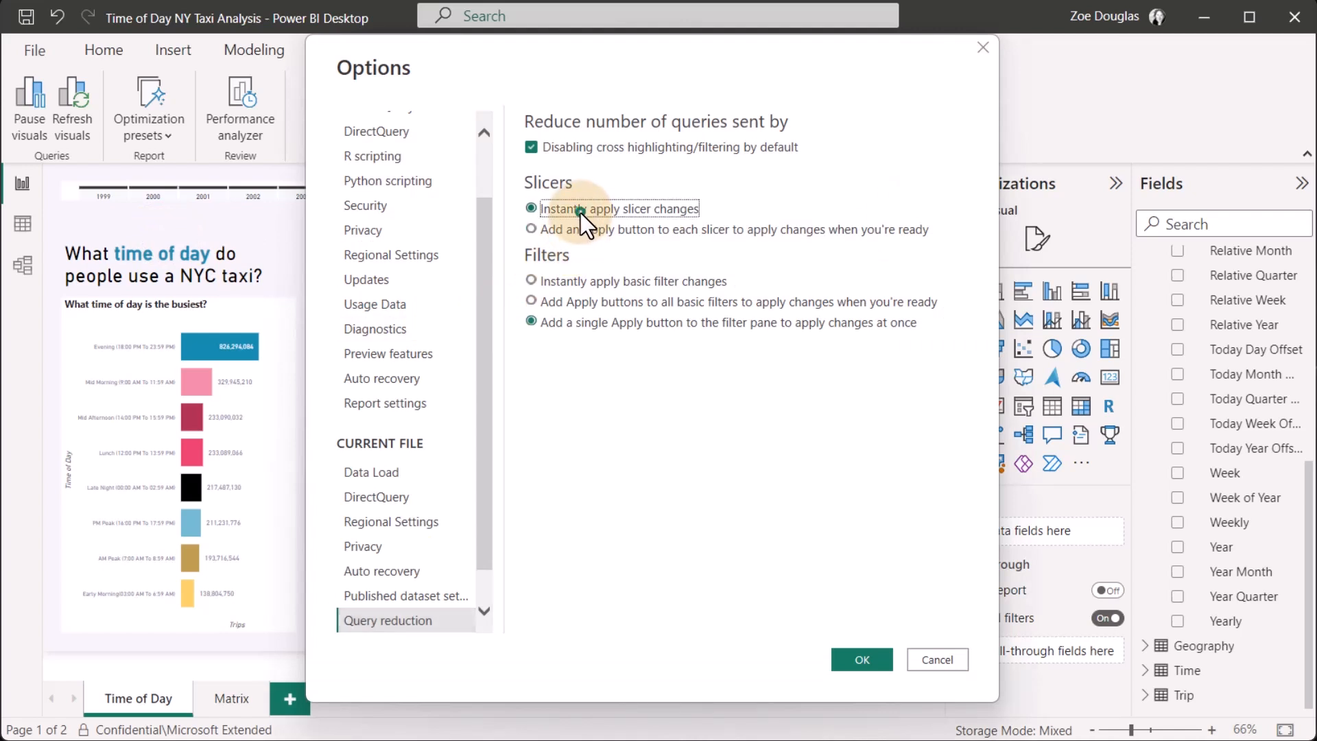
left_click(936, 659)
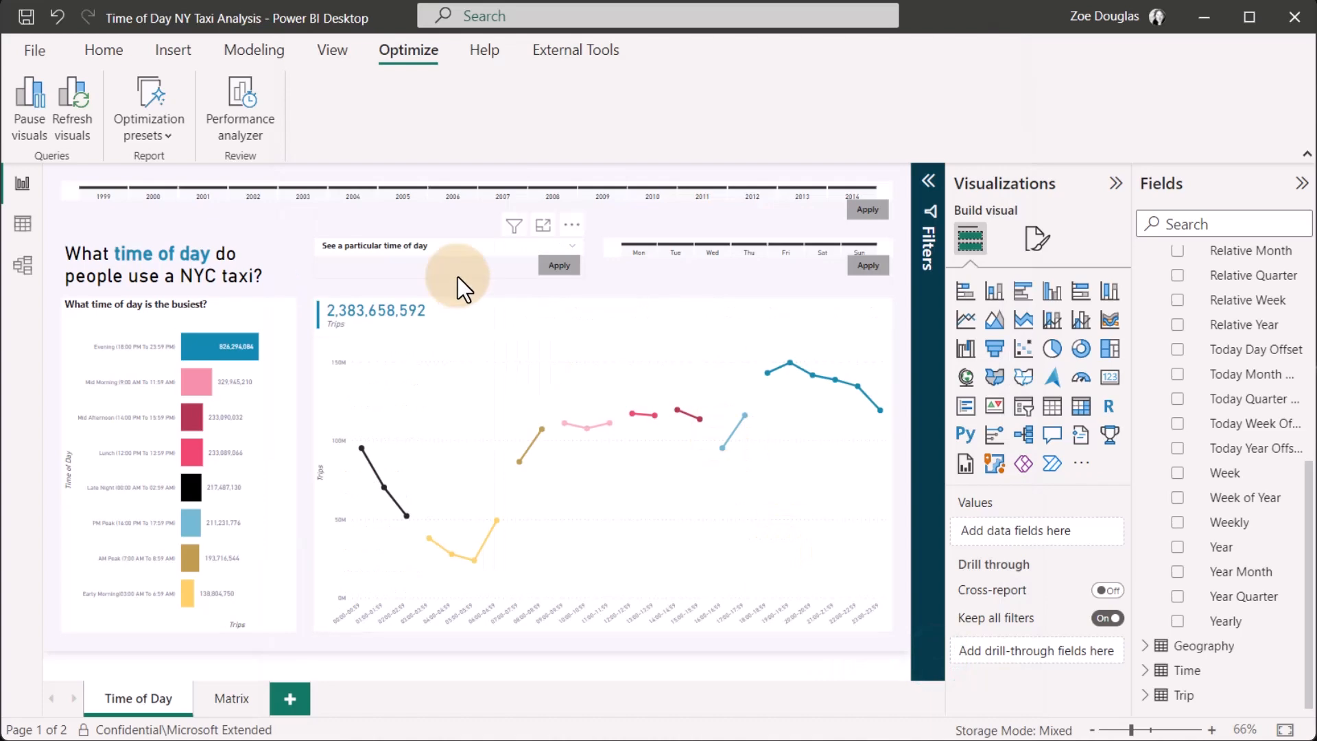
- Apply the Interactivity optimization preset to the report
left_click(163, 138)
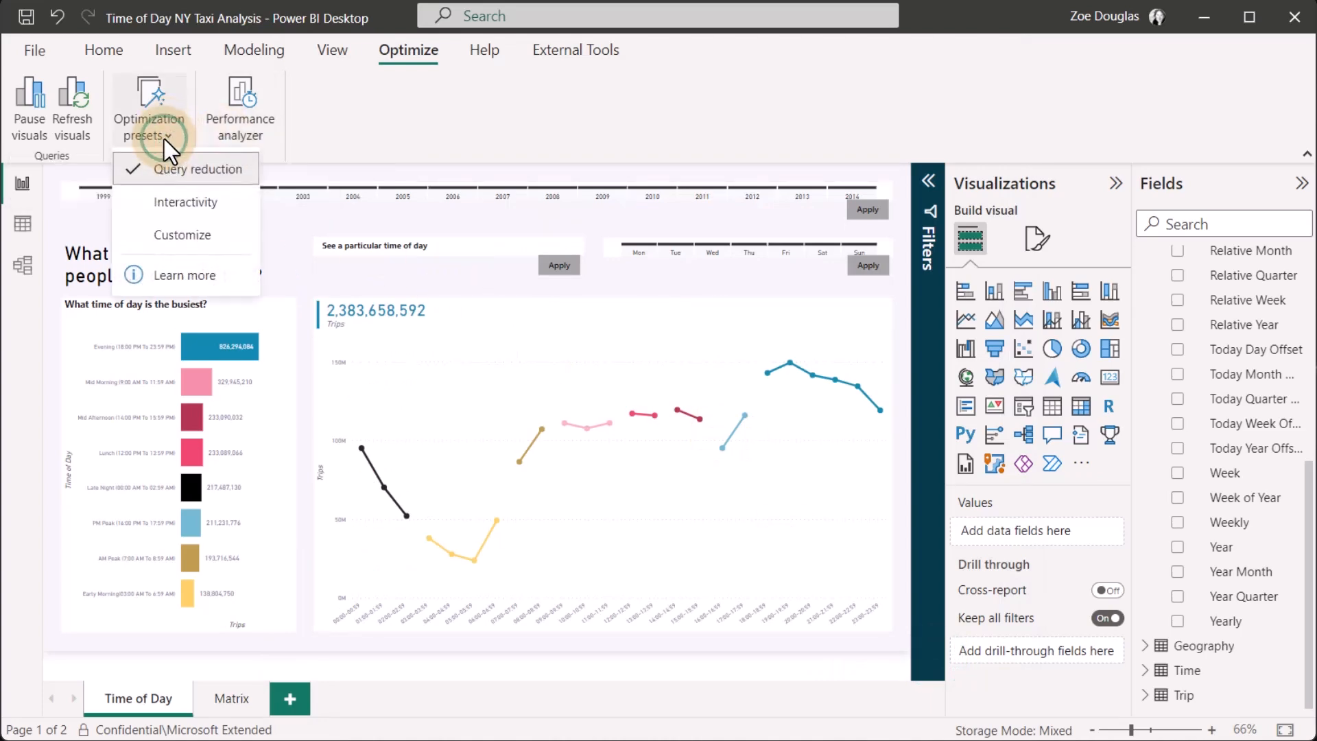
left_click(167, 206)
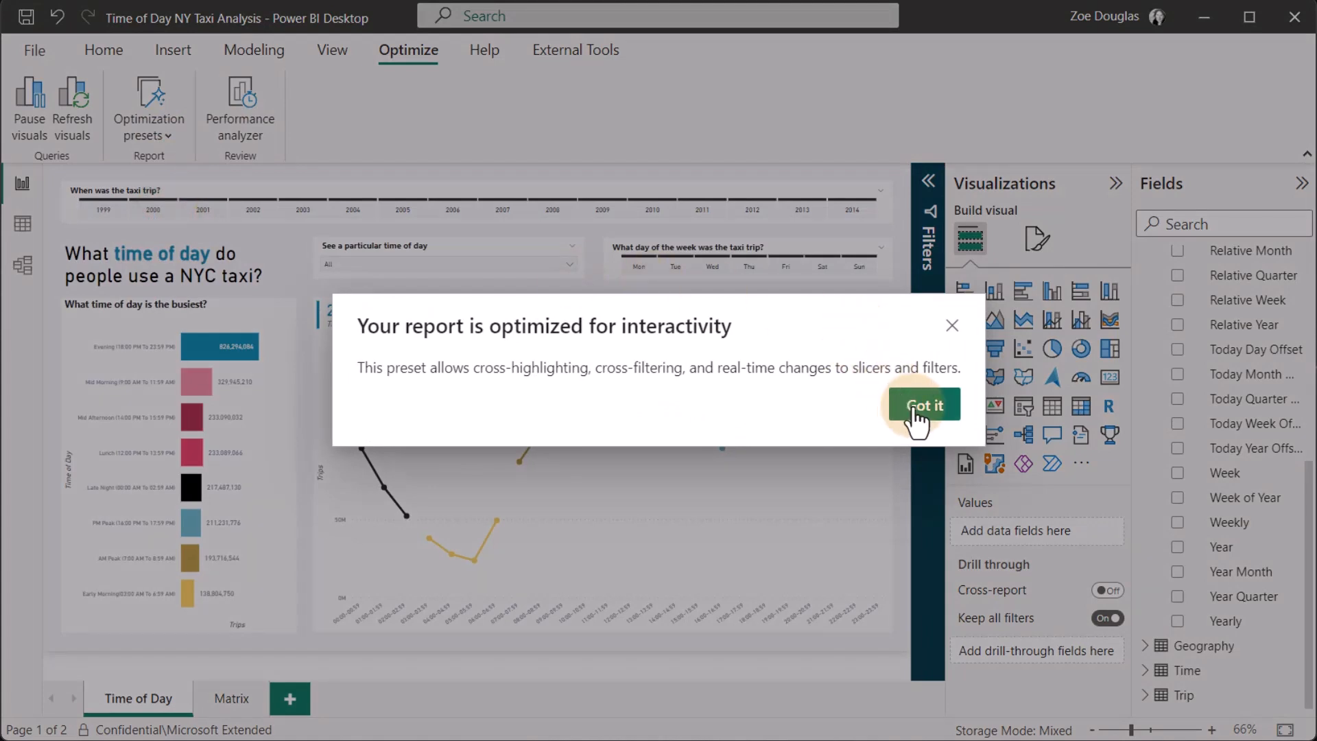
left_click(921, 408)
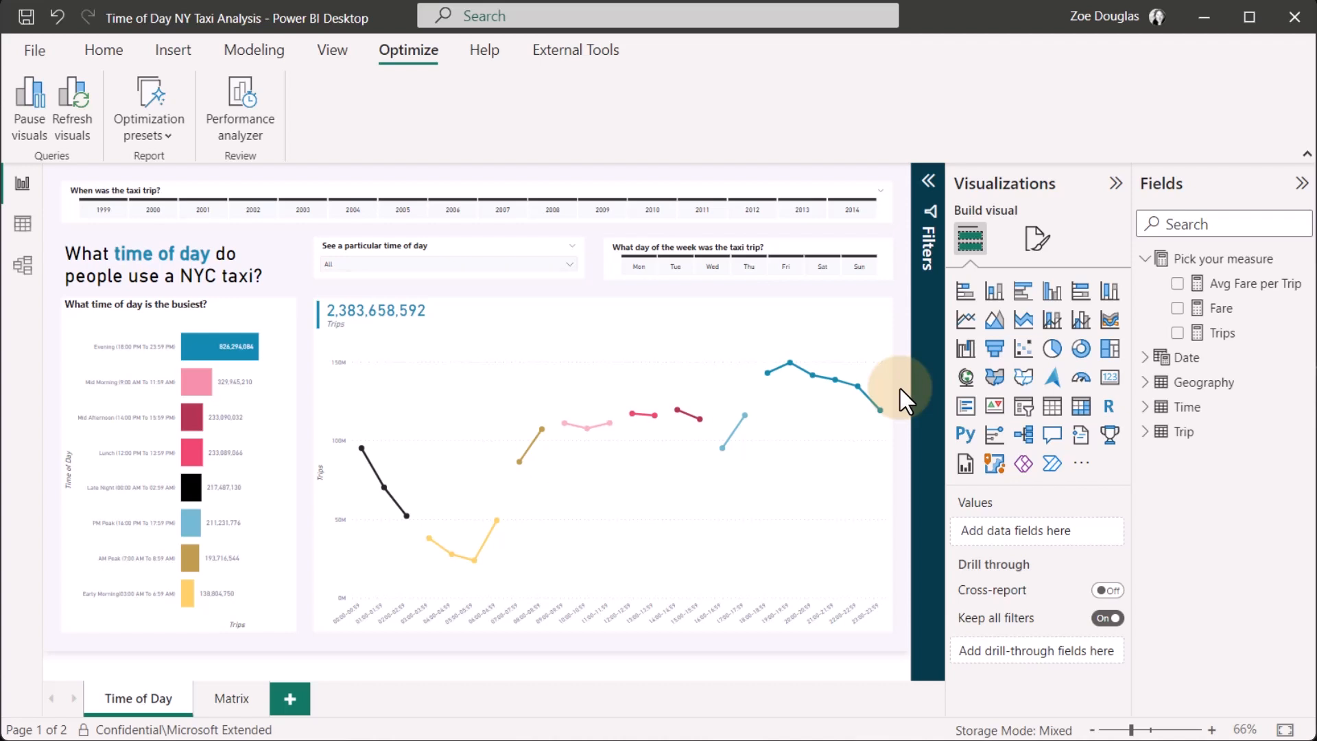
- In the model view, make the DateID relationship between Trip and Date inactive and apply the change
left_click(26, 268)
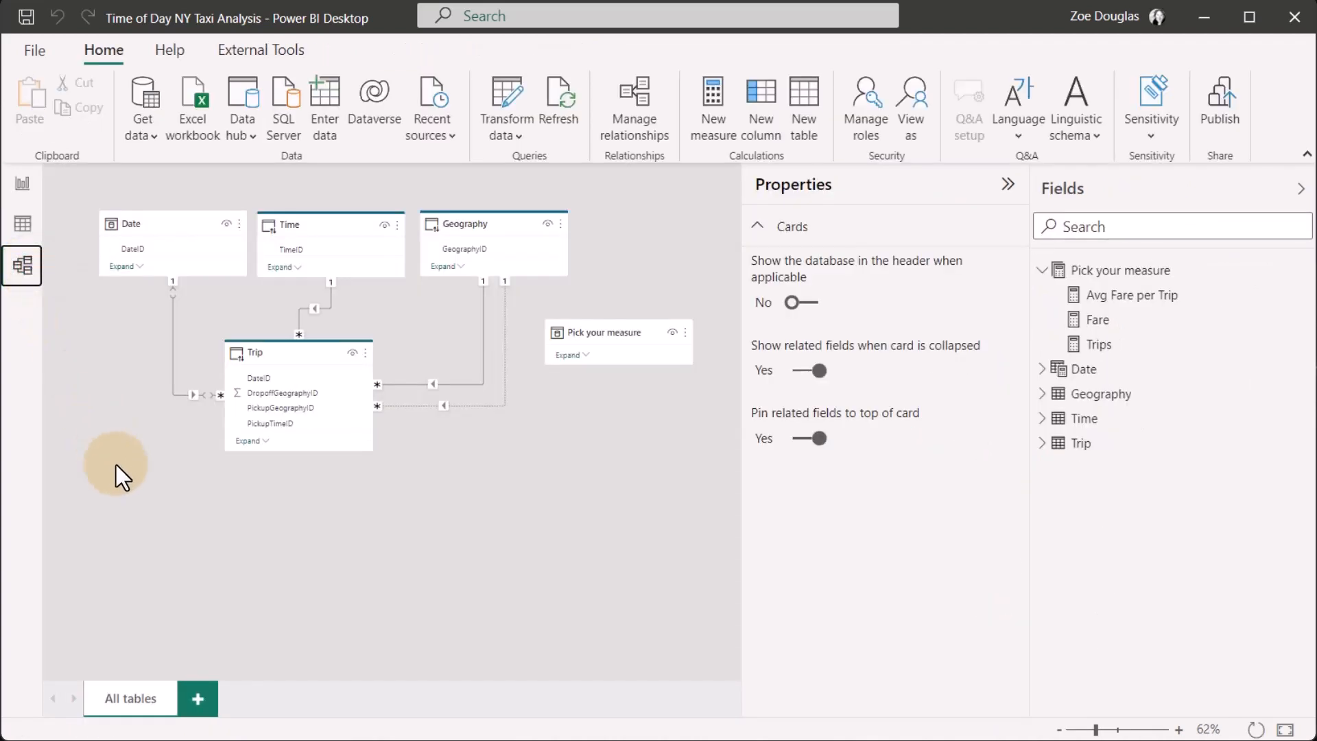
left_click(173, 369)
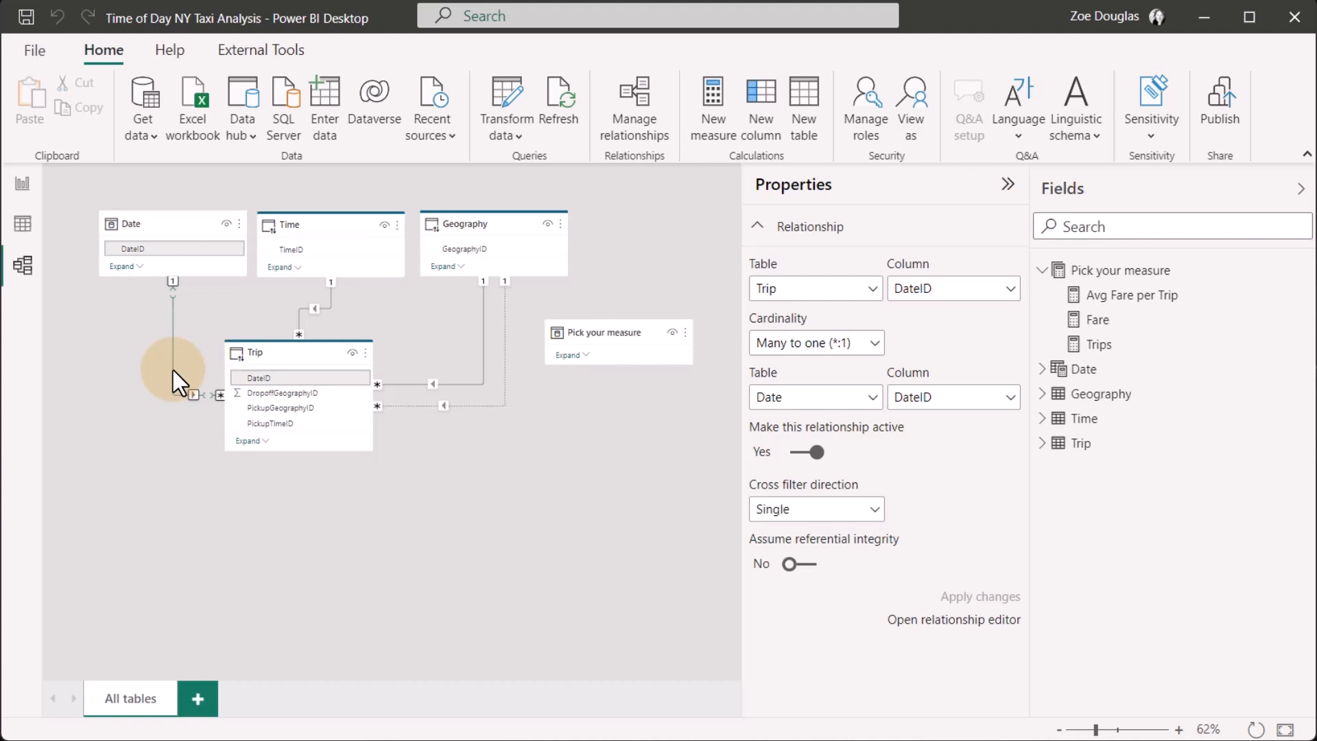
left_click(240, 366)
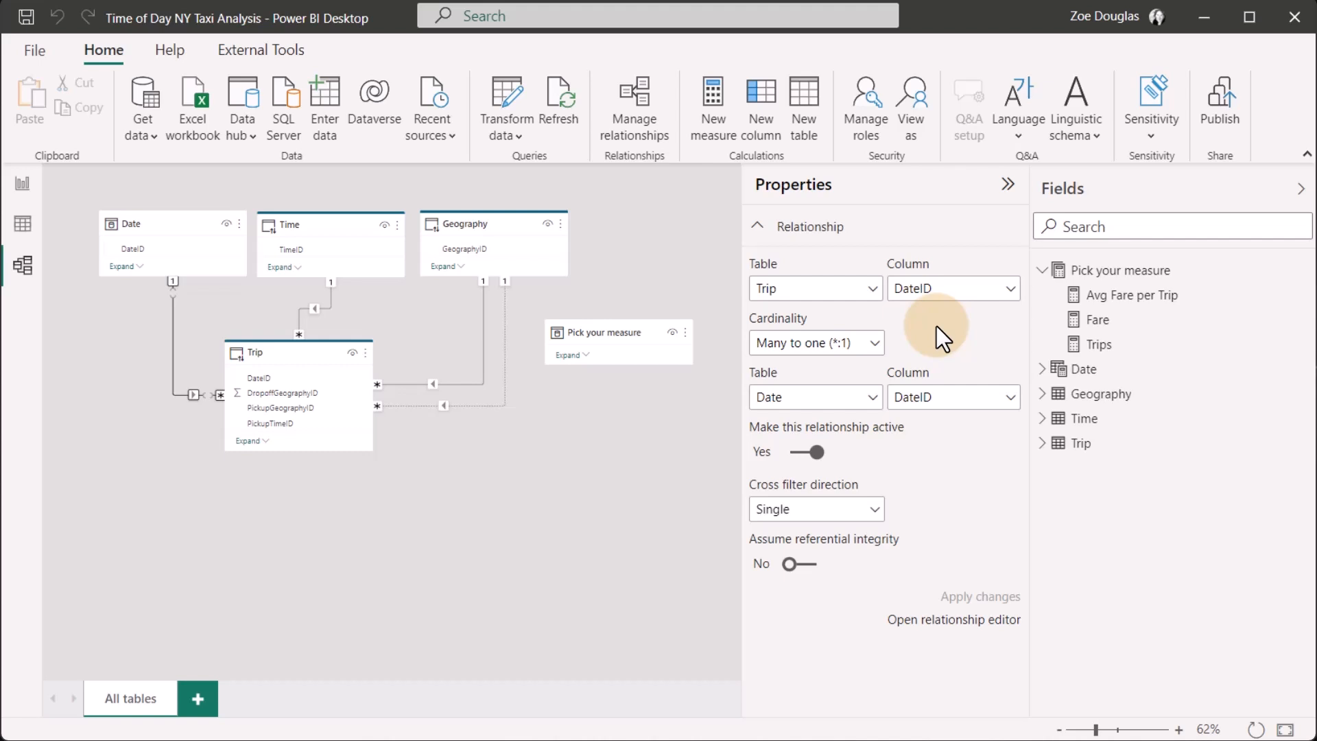
left_click(809, 452)
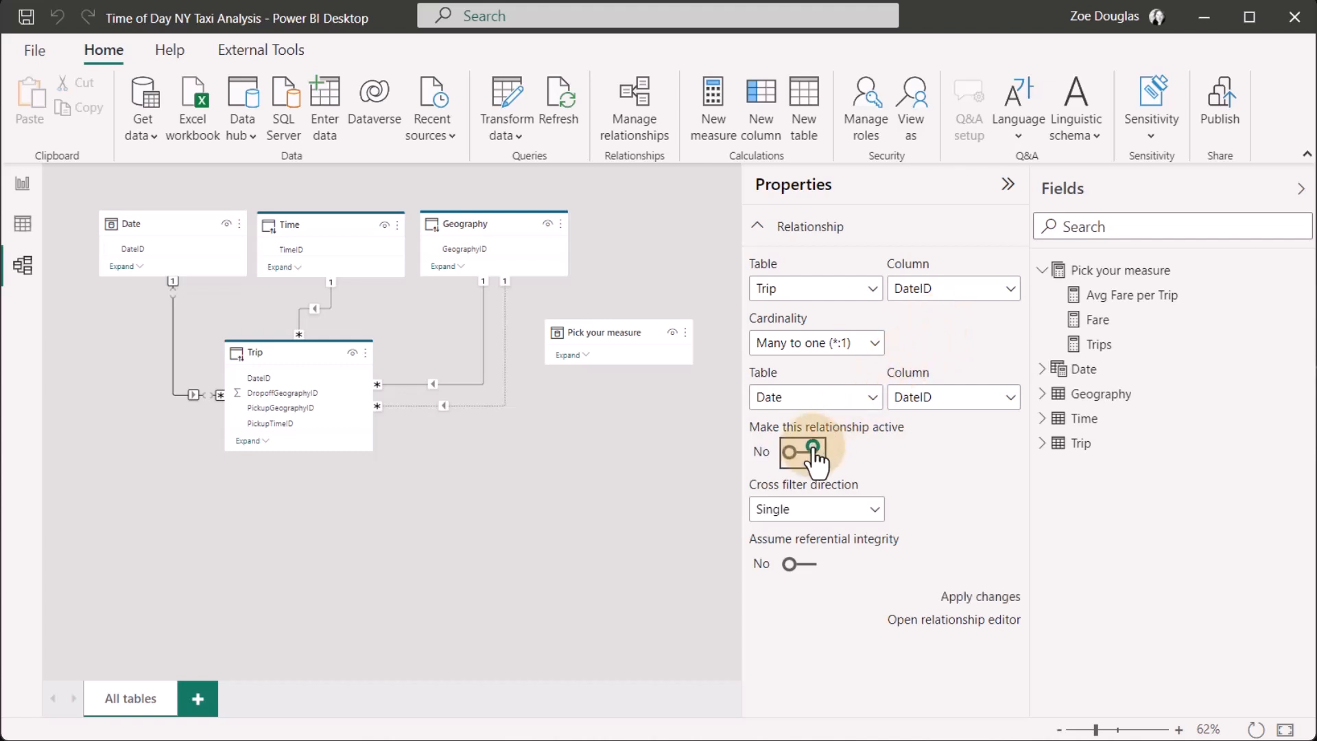
left_click(967, 596)
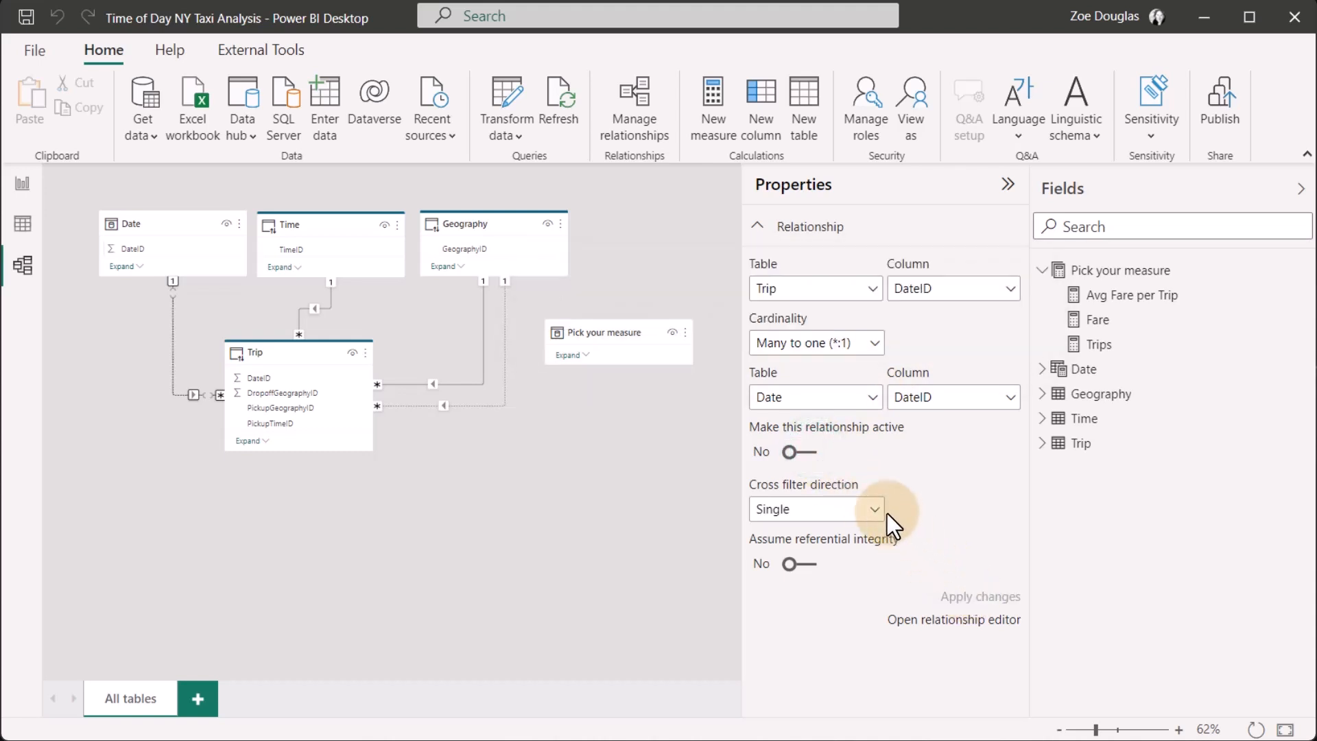
- Make the Trip to Date relationship active again in the relationship editor
left_click(951, 617)
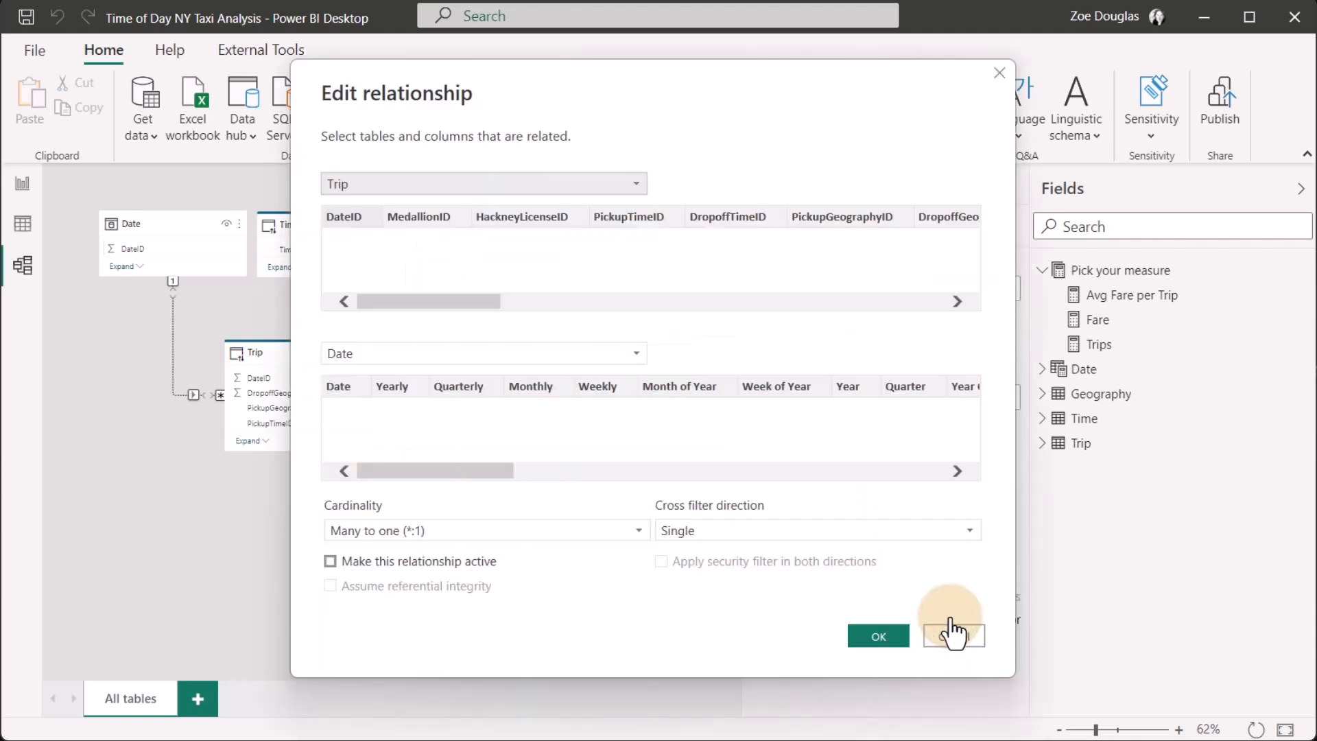
left_click(499, 561)
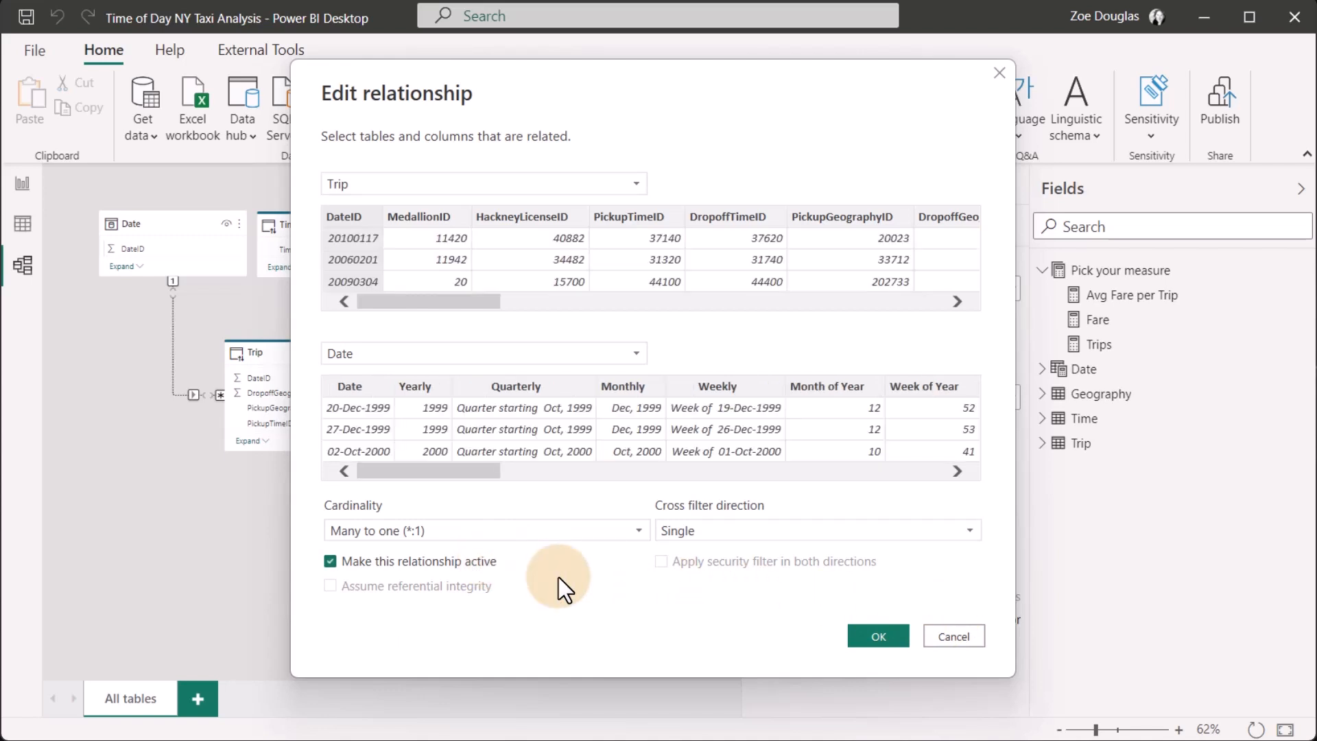
left_click(866, 627)
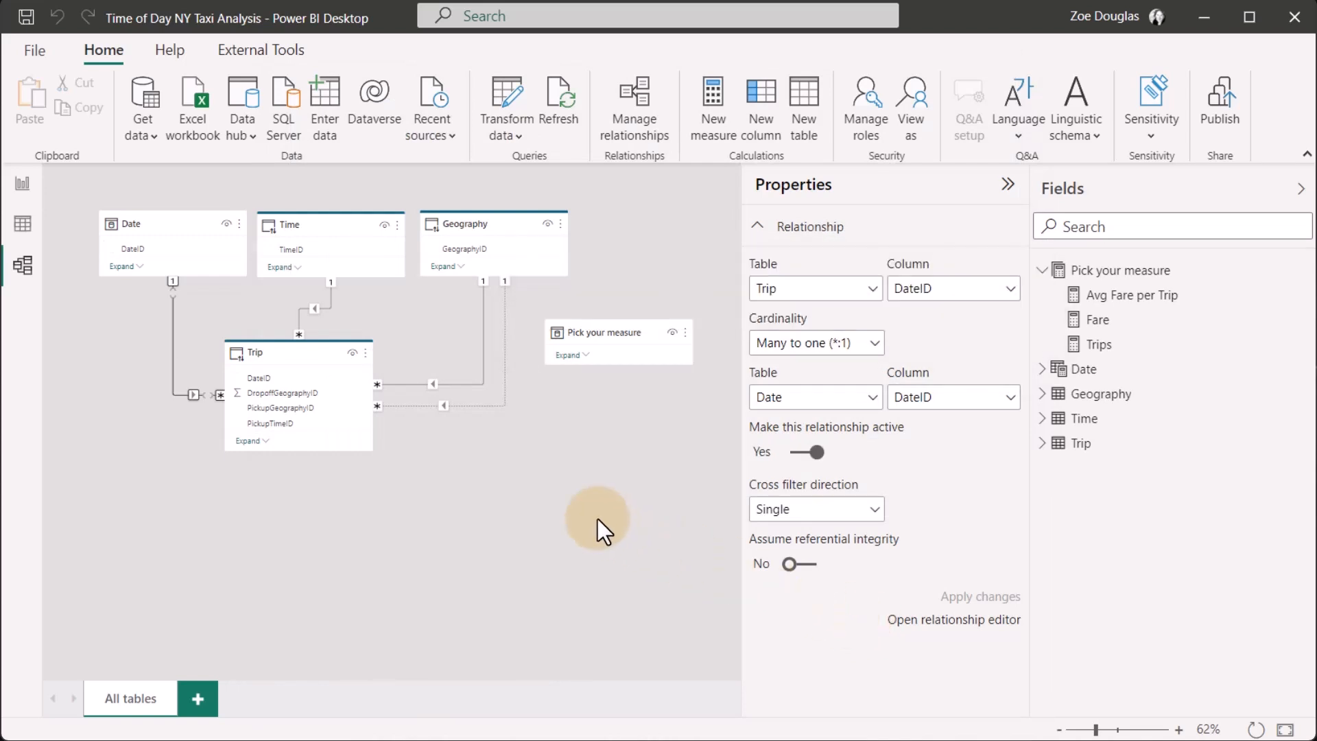
- Select both relationships between Geography and Trip, make them inactive together and apply the change
left_click(480, 308)
left_click(504, 318, "ctrl")
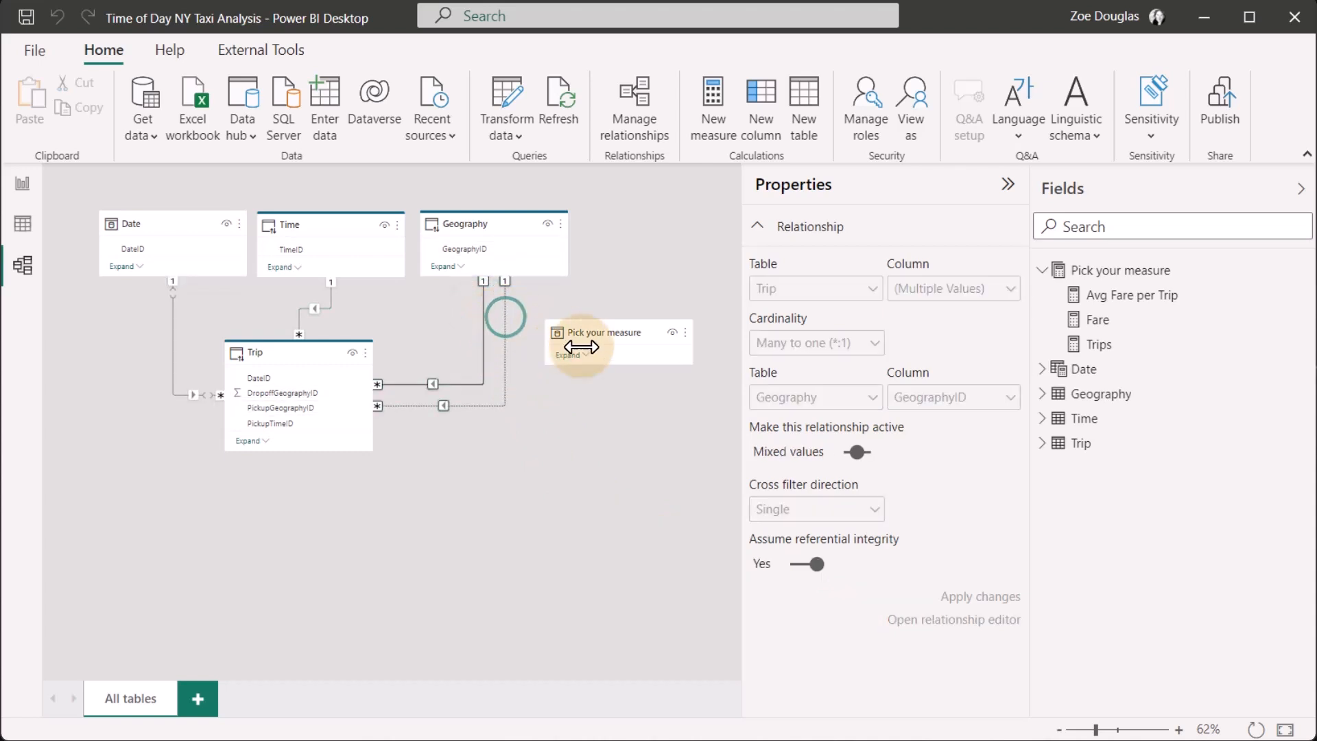
left_click(858, 452)
left_click(809, 452)
left_click(982, 596)
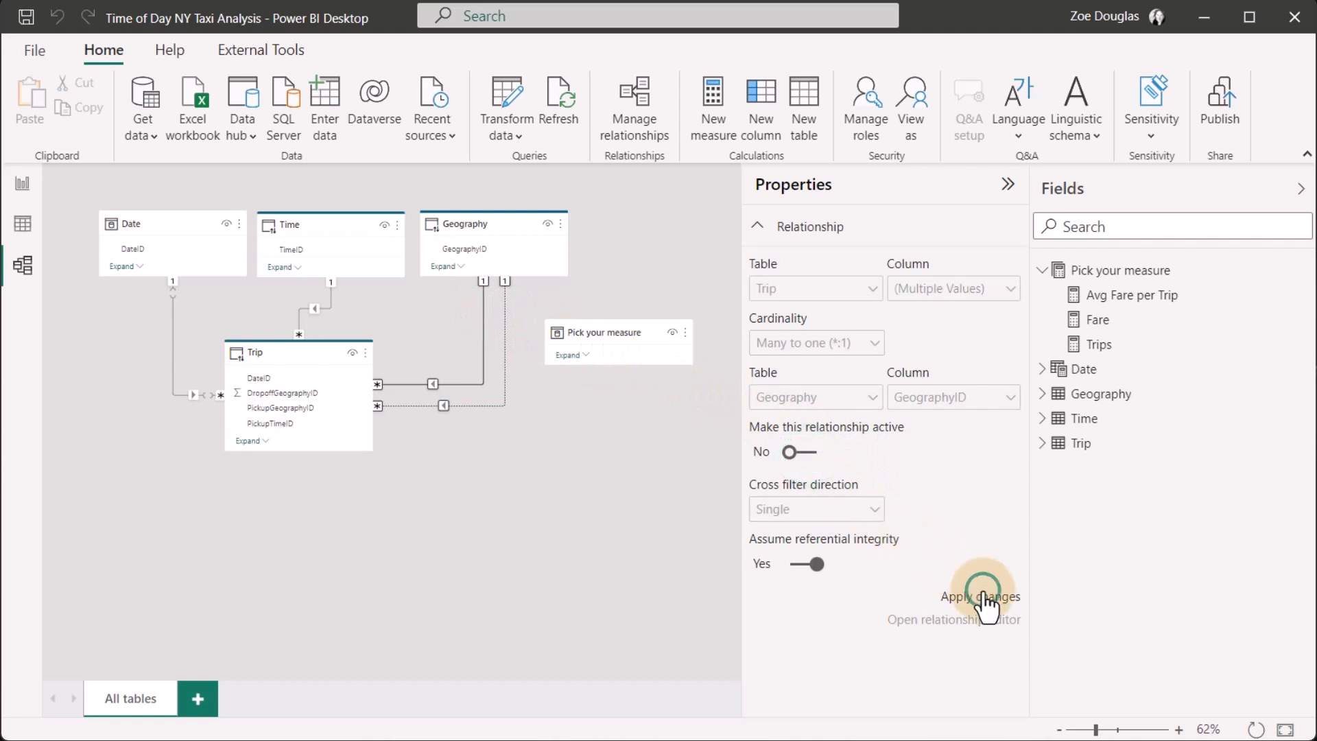
left_click(582, 458)
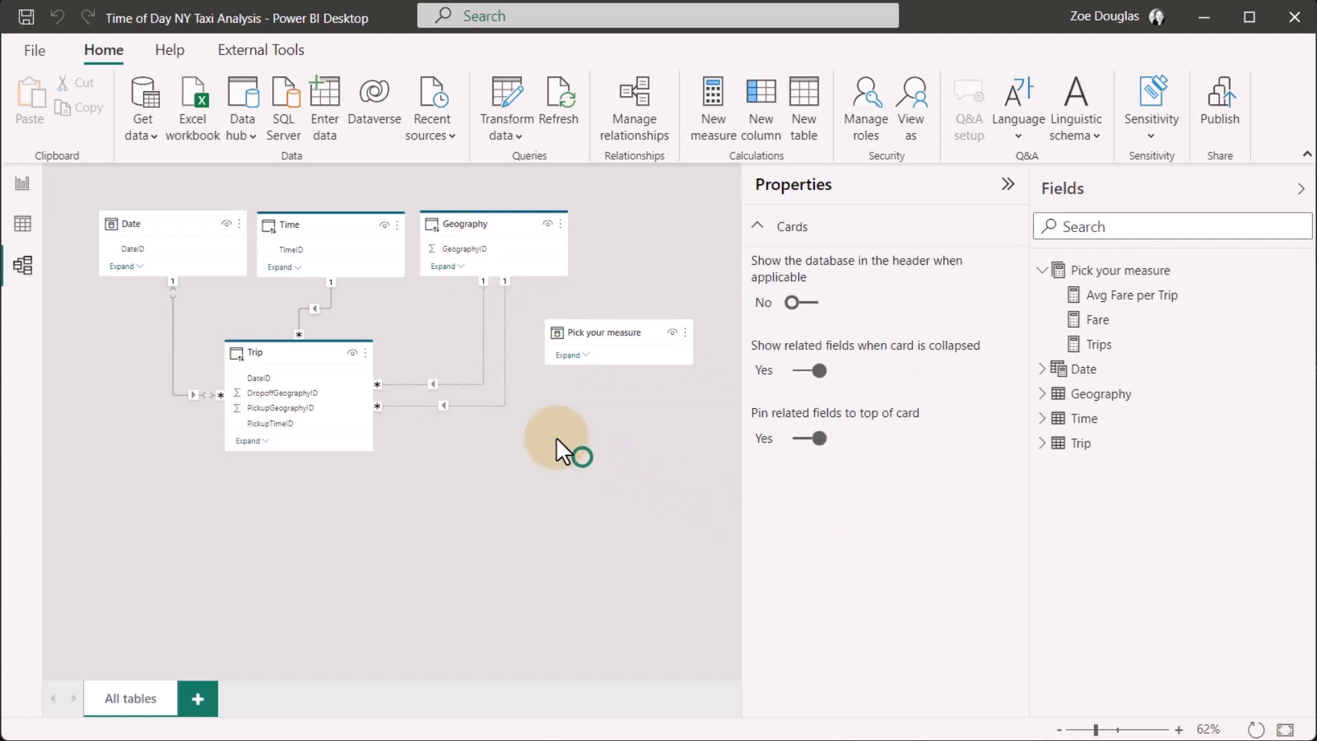
left_click(482, 372)
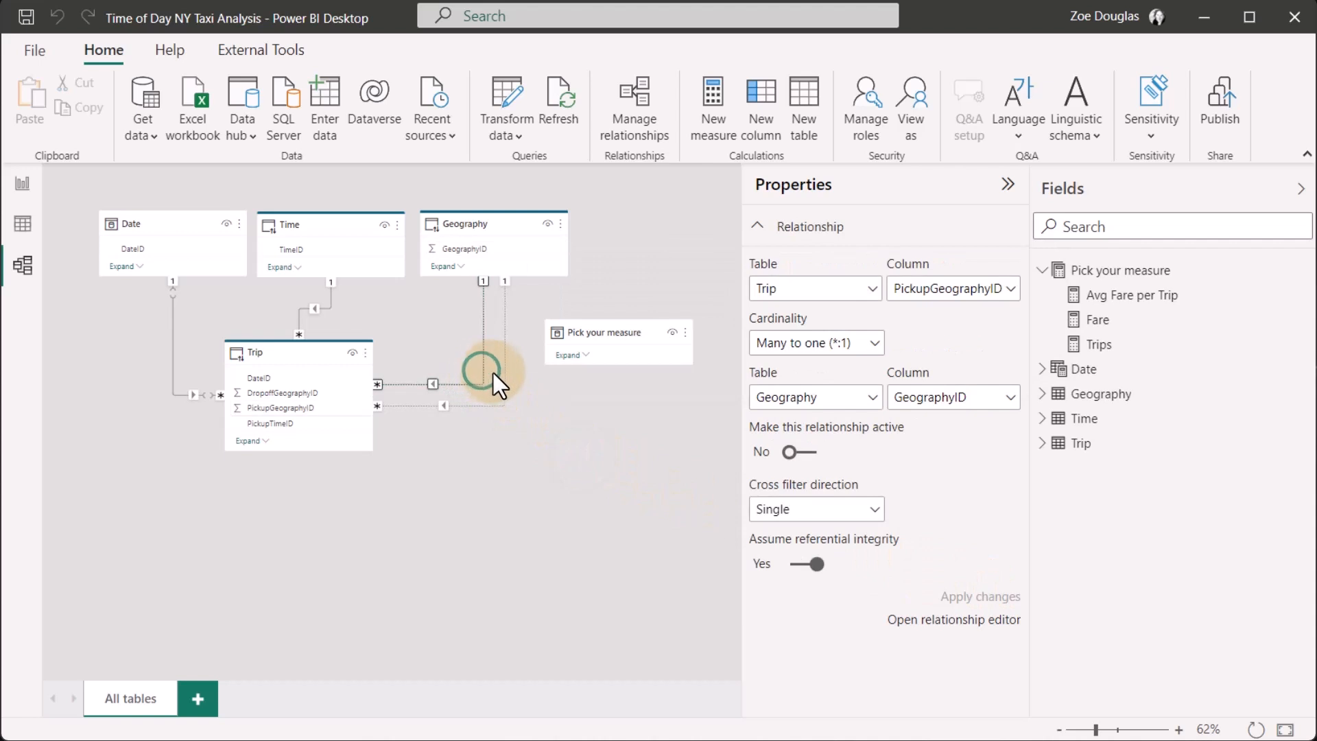
left_click(504, 374, "ctrl")
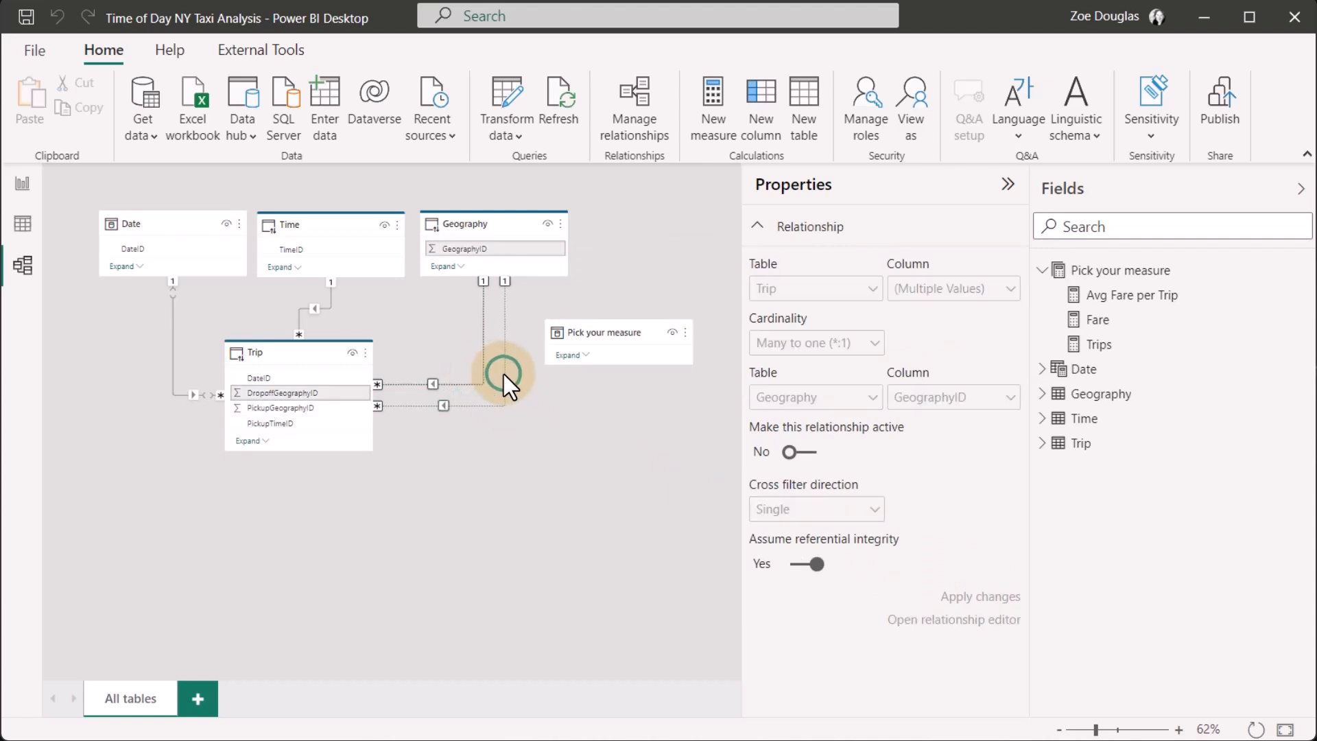
key("Delete")
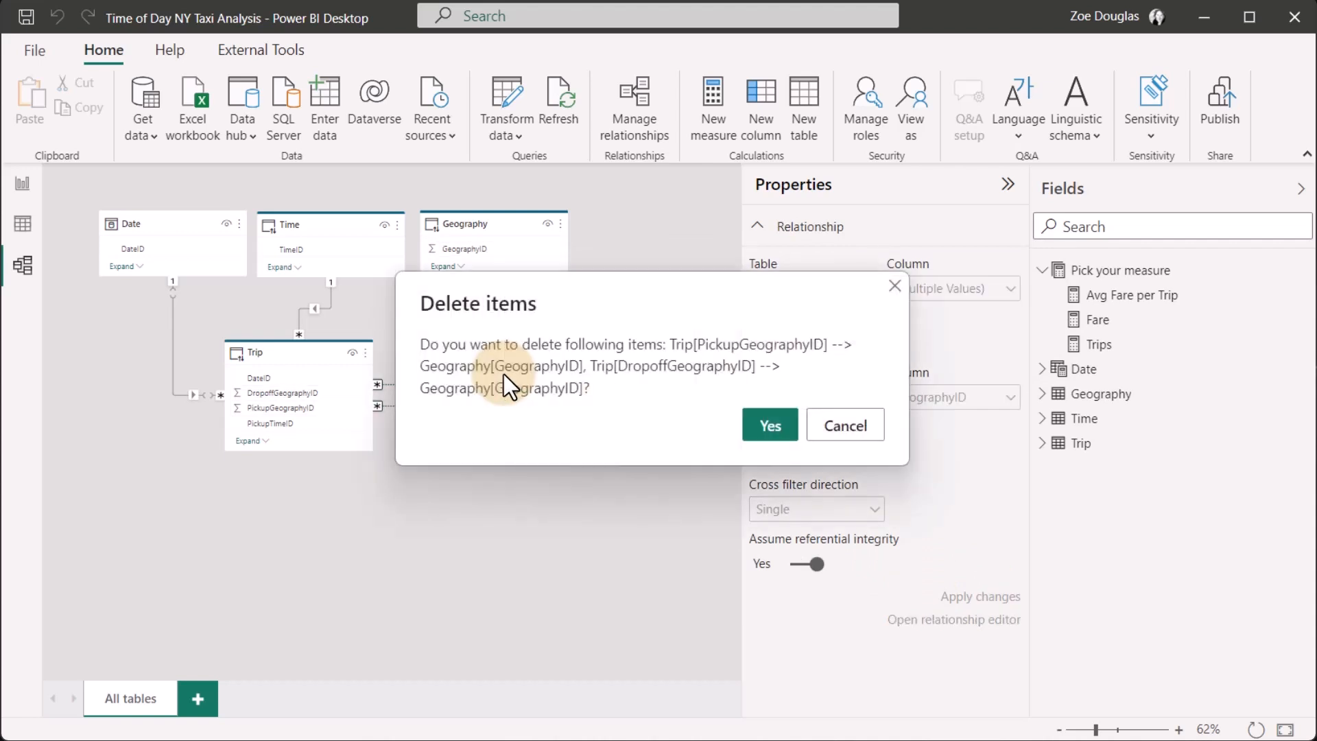
left_click(859, 428)
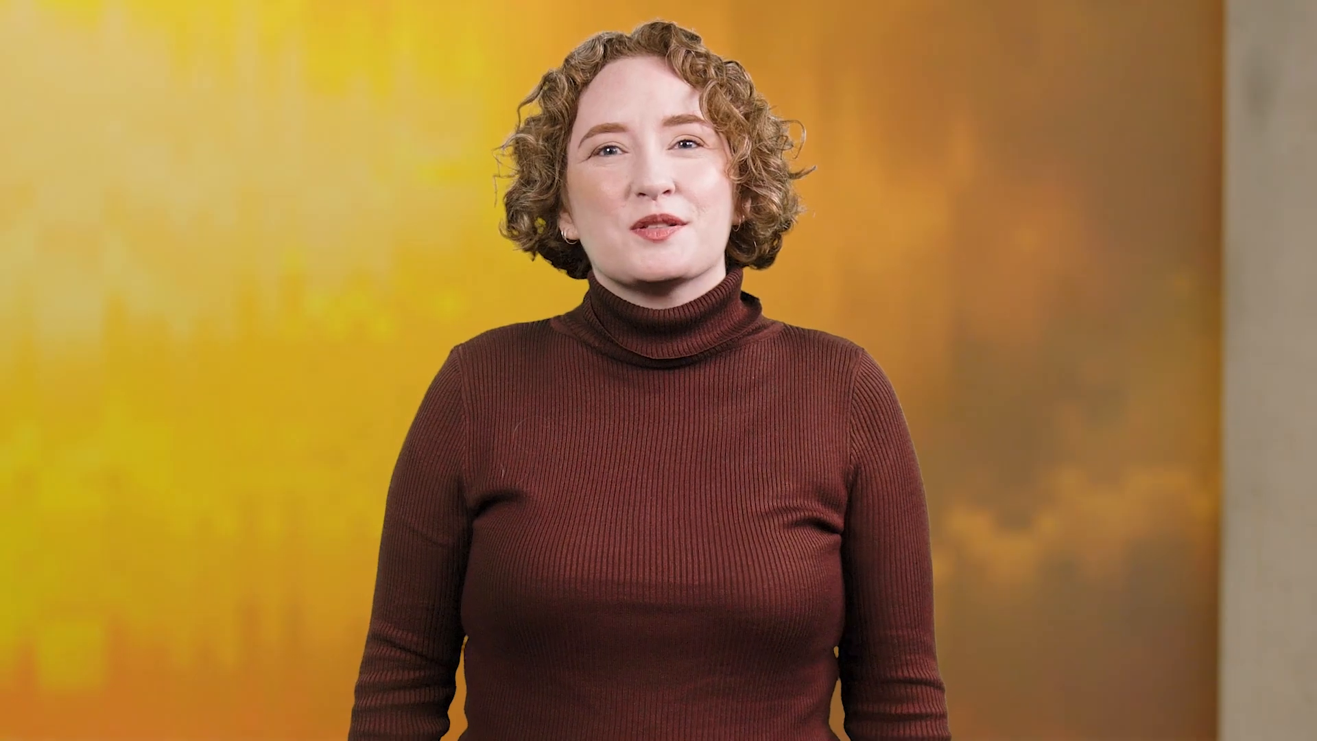
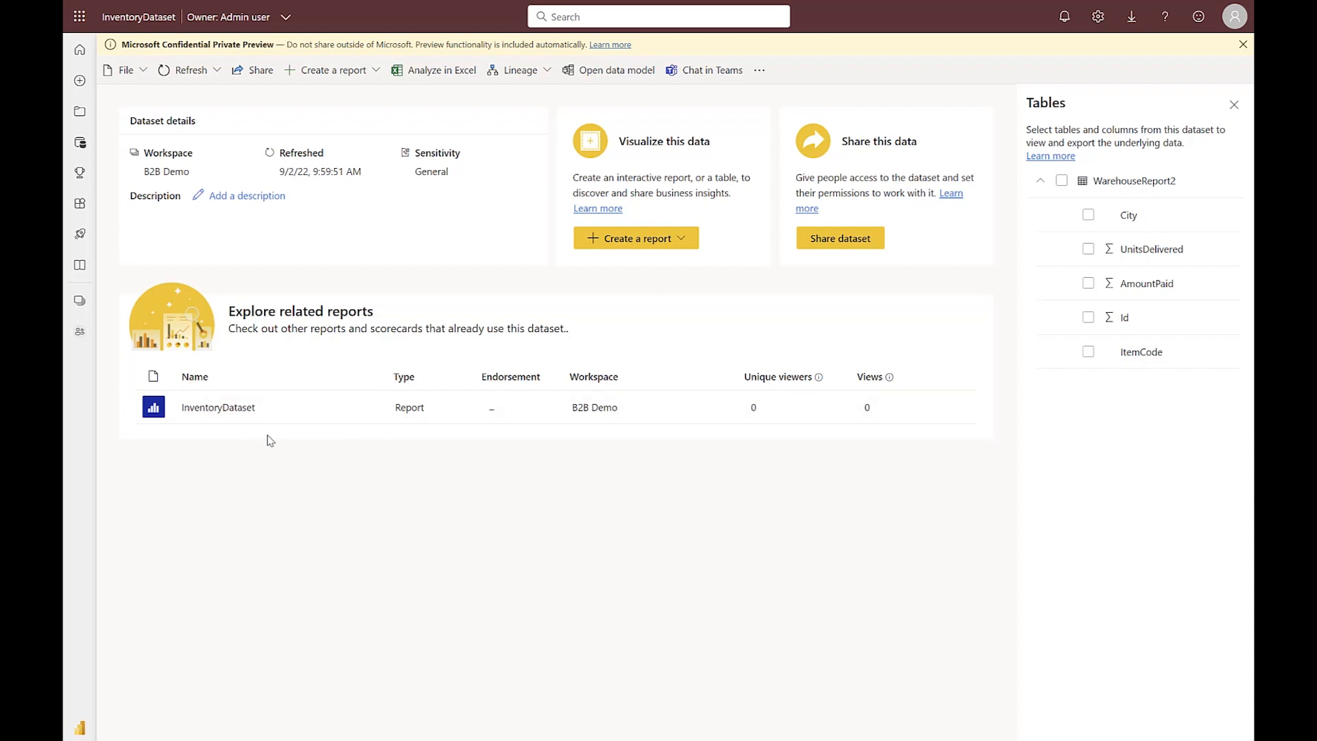
- In the Power BI service, share InventoryDataset by entering the recipient's name, reviewing the modify permission and granting access
left_click(248, 73)
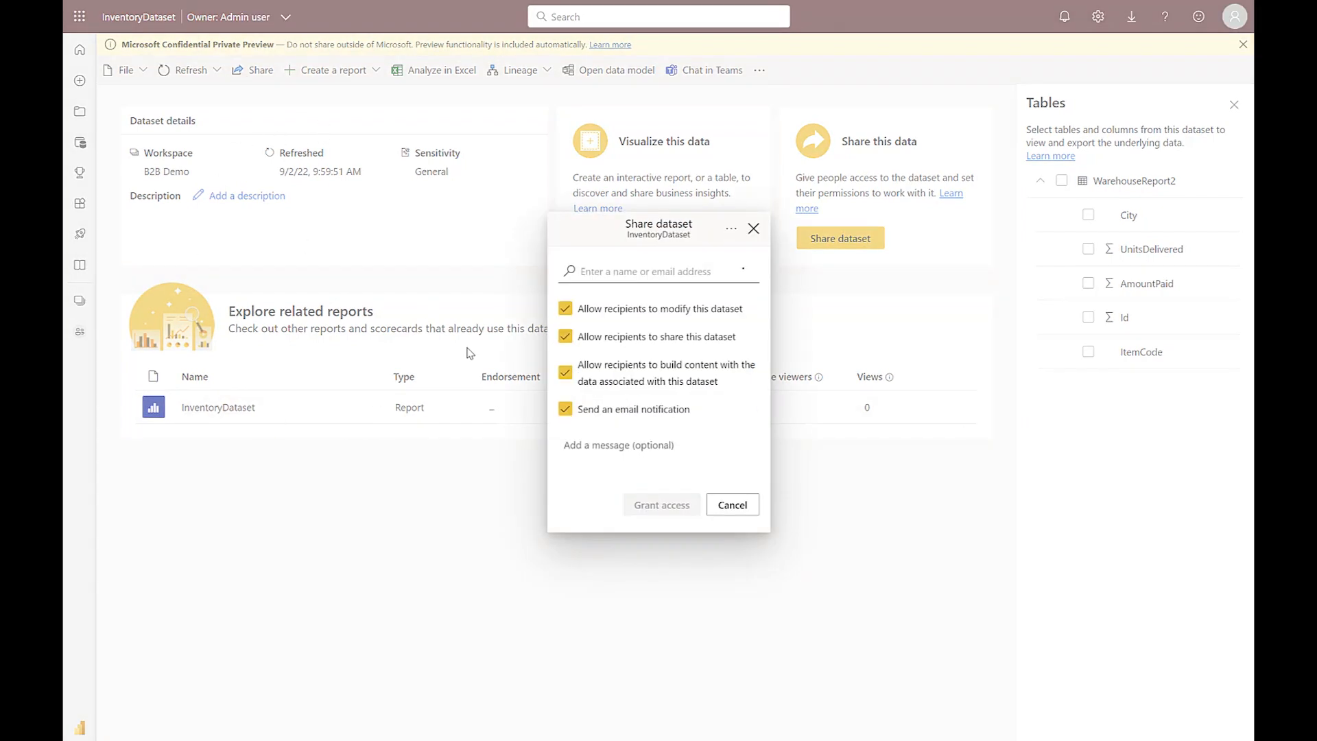
left_click(588, 274)
type("paba")
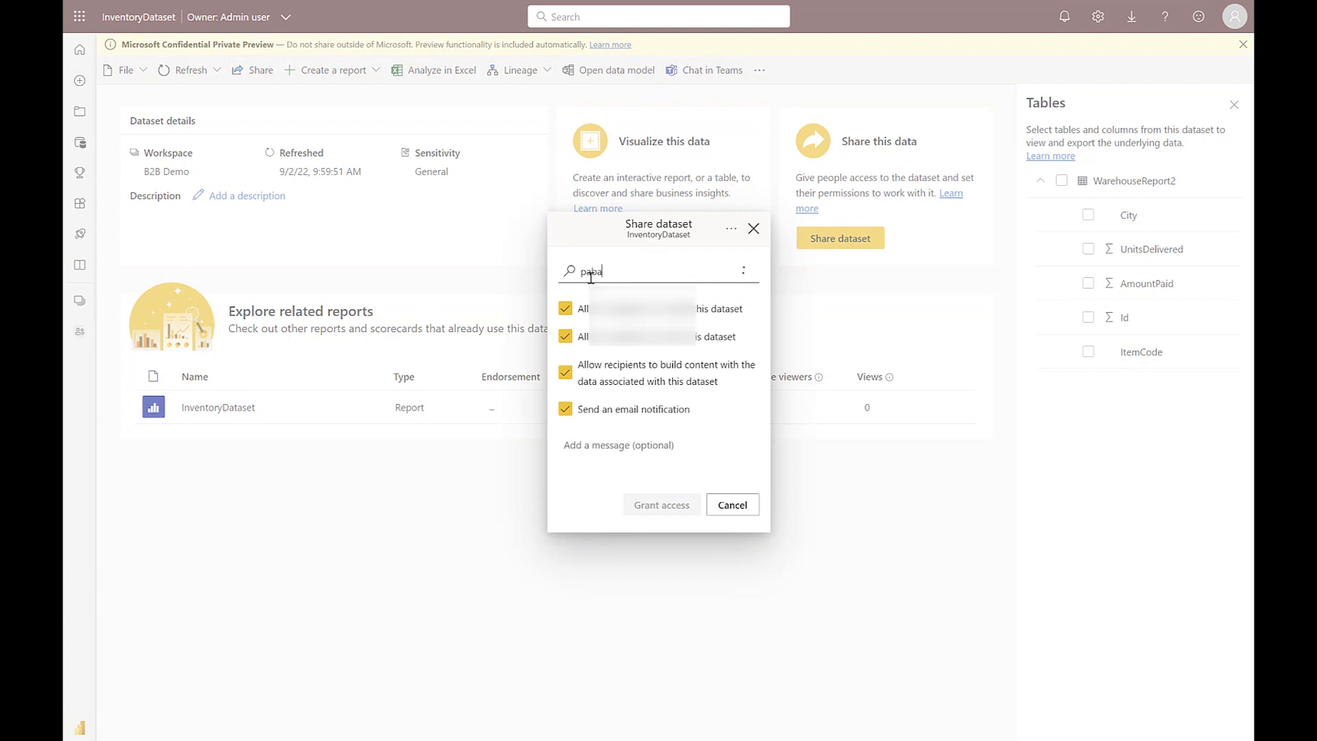
left_click(632, 338)
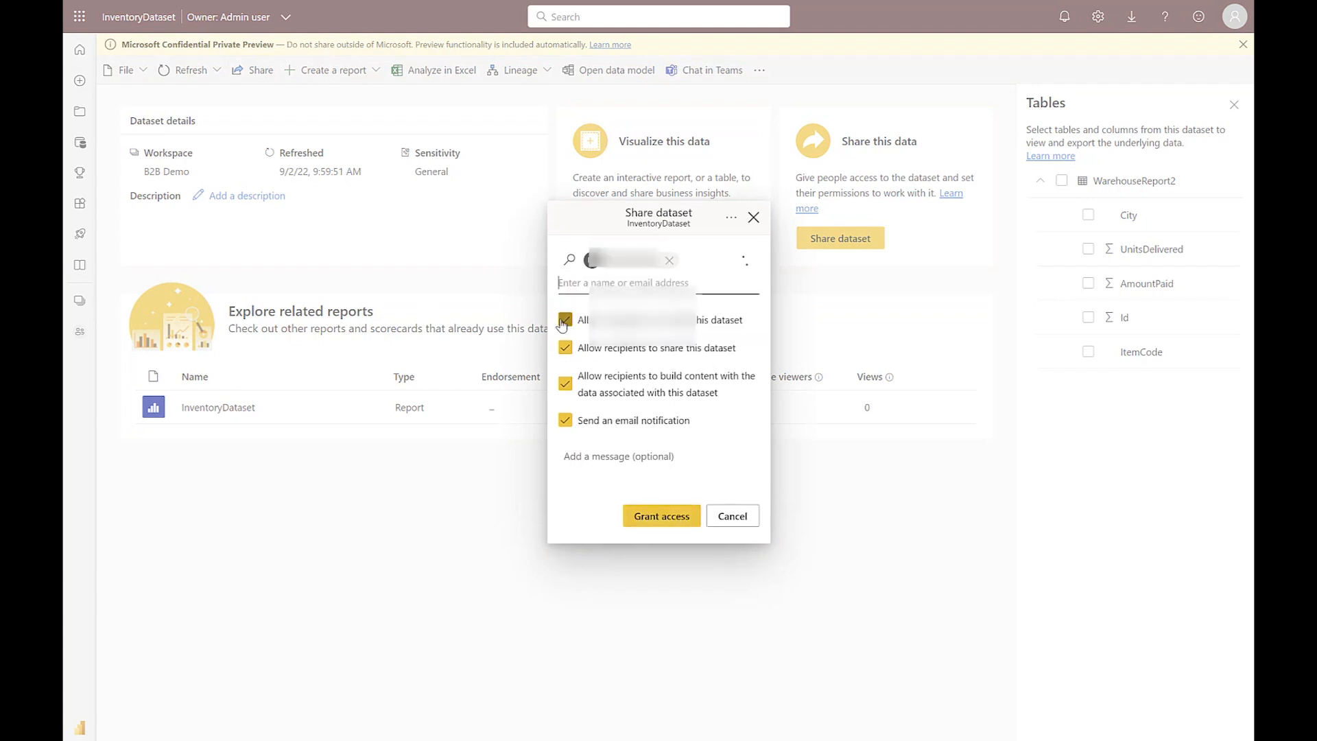
left_click(565, 321)
left_click(565, 322)
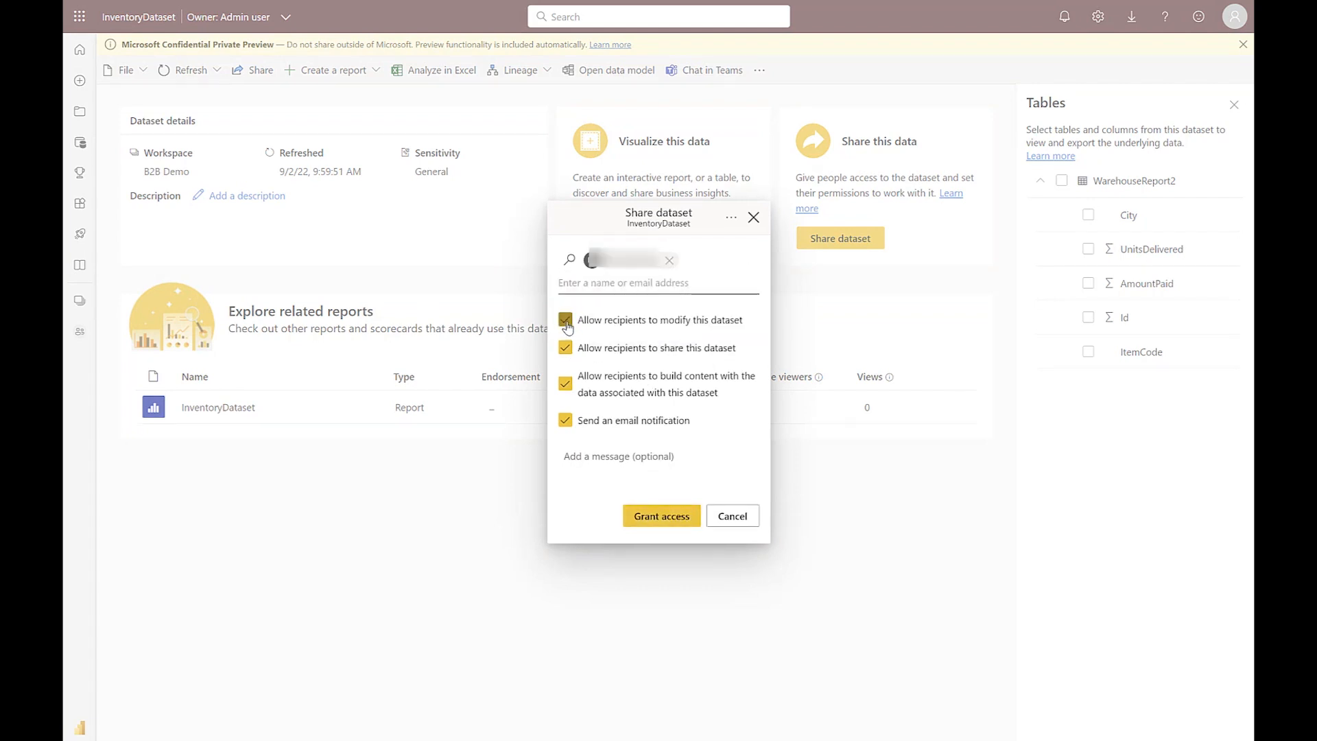
left_click(566, 326)
left_click(679, 515)
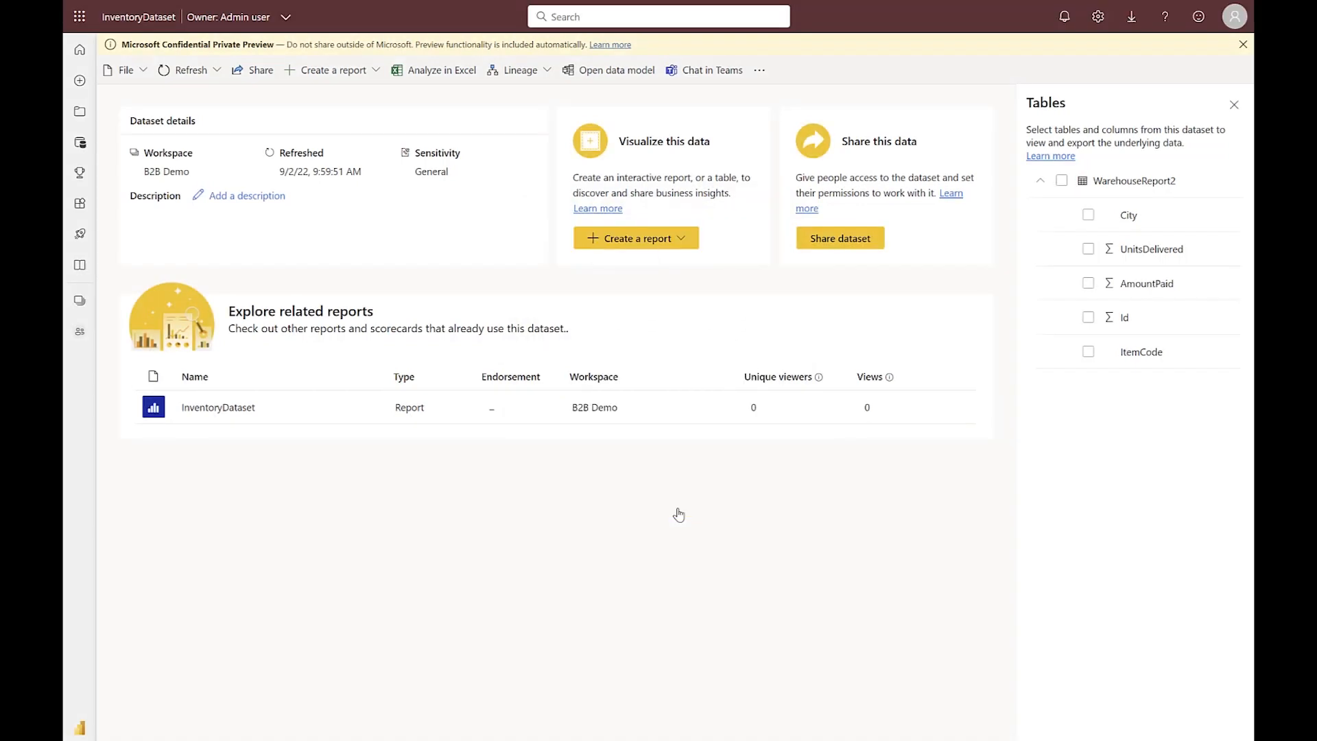
- In the settings of InventoryDataset, turn on external sharing and apply the change
left_click(135, 71)
left_click(137, 148)
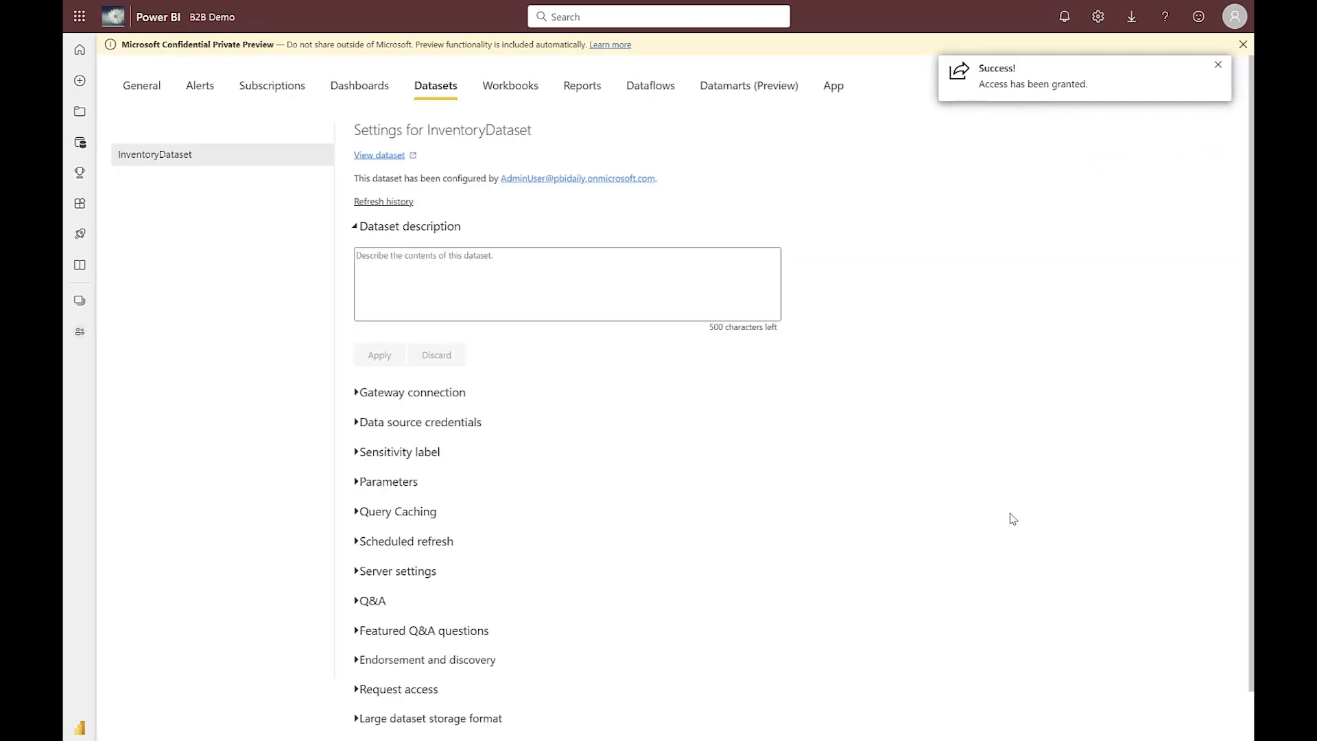
scroll(1249, 725, "down", 1)
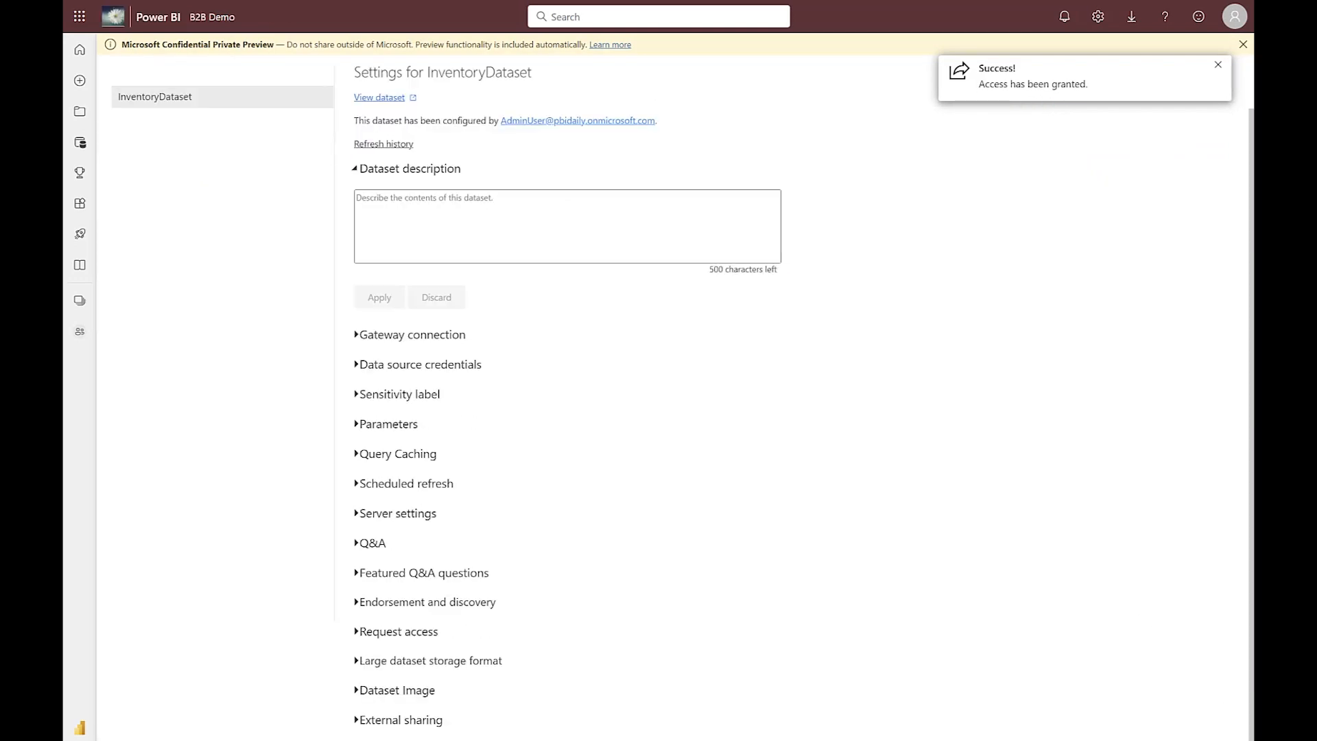
left_click(356, 720)
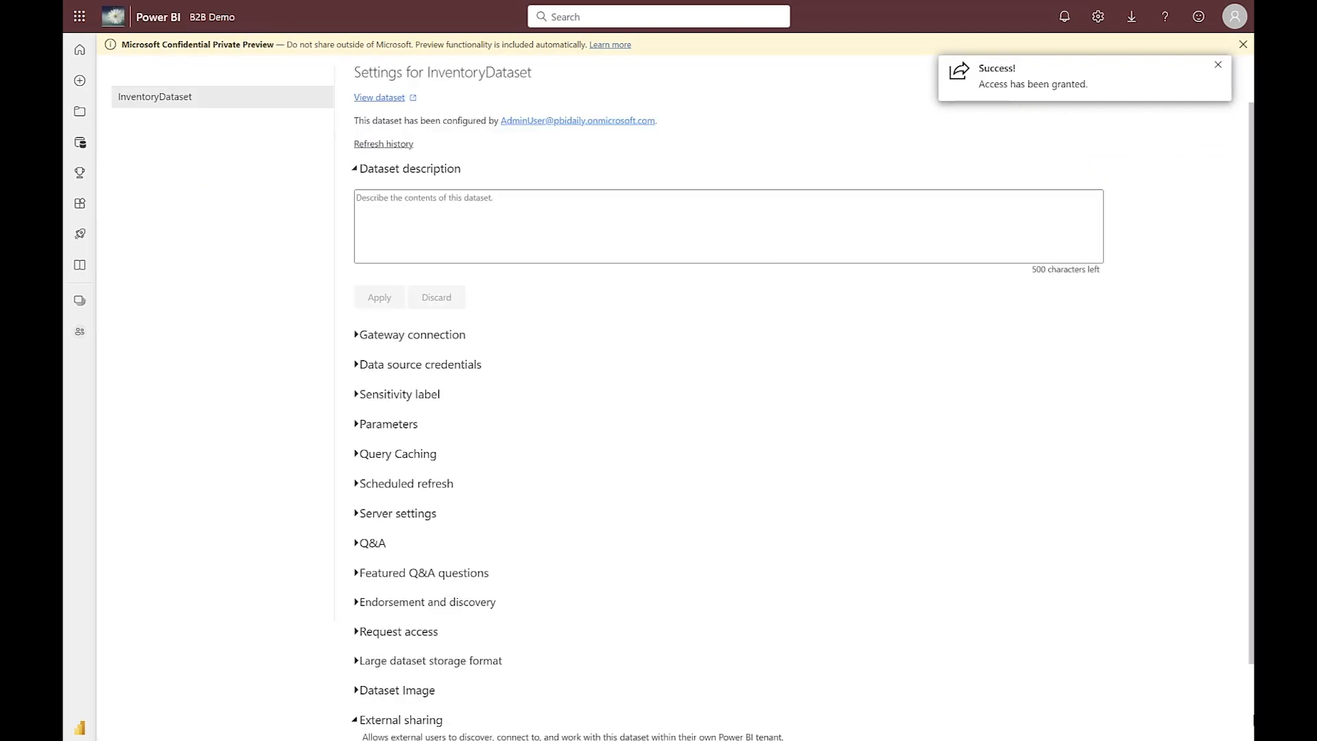
scroll(919, 663, "down", 2)
left_click(384, 657)
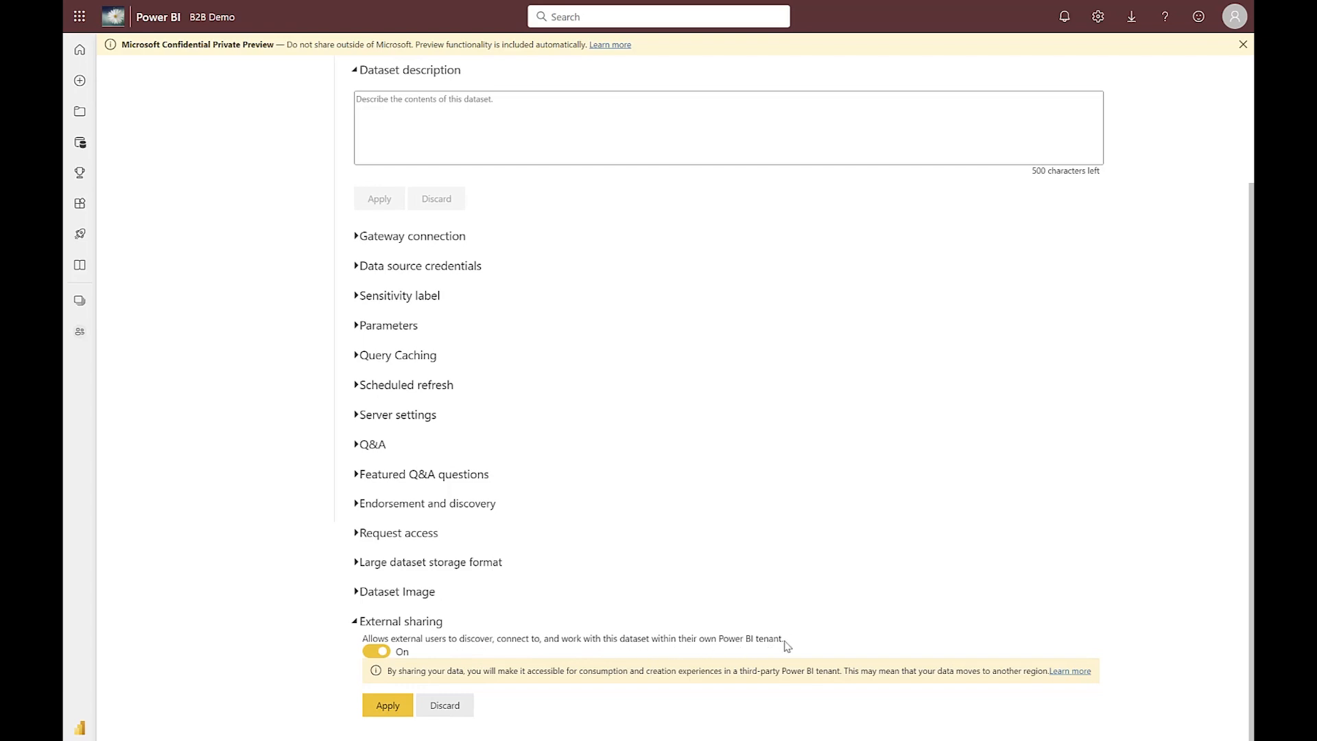
left_click(393, 703)
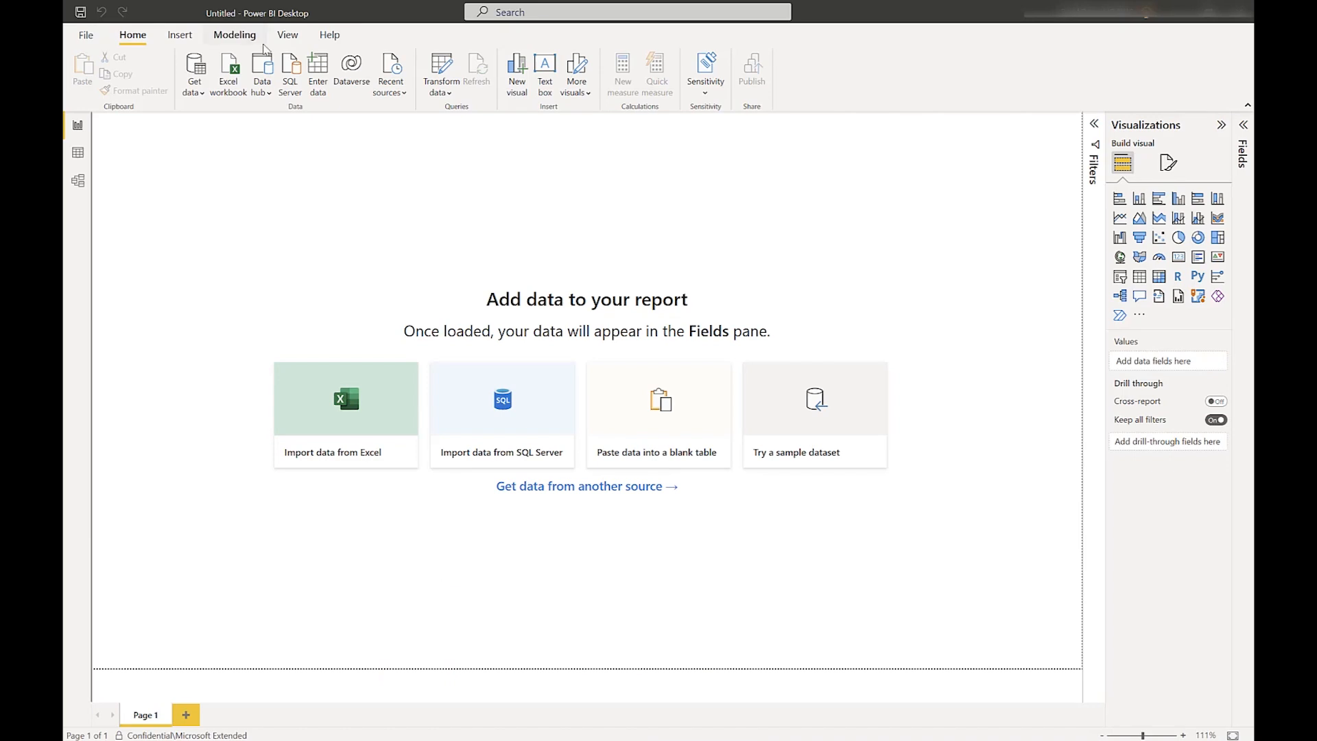
- In Power BI Desktop, connect to the external InventoryDataset from the data hub using DirectQuery, including WarehouseReport2, and expand that table's fields
left_click(262, 86)
left_click(274, 140)
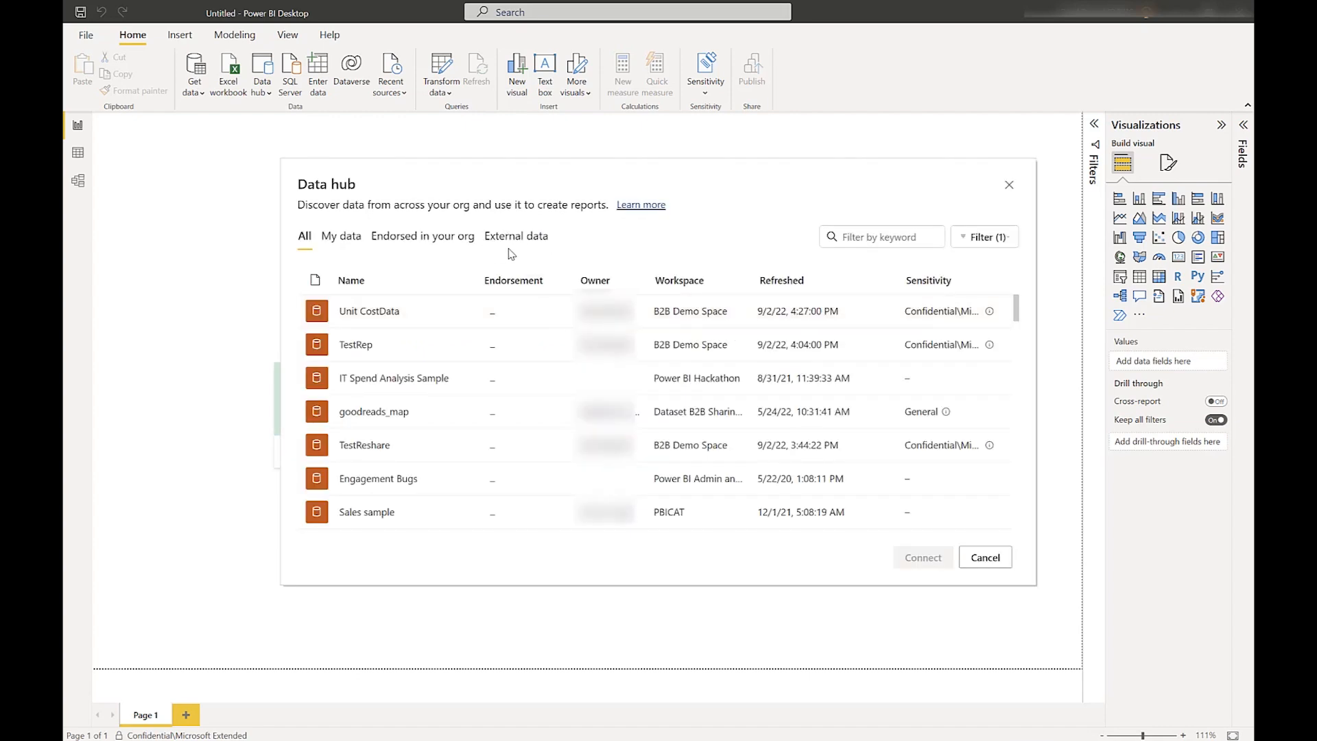
left_click(514, 237)
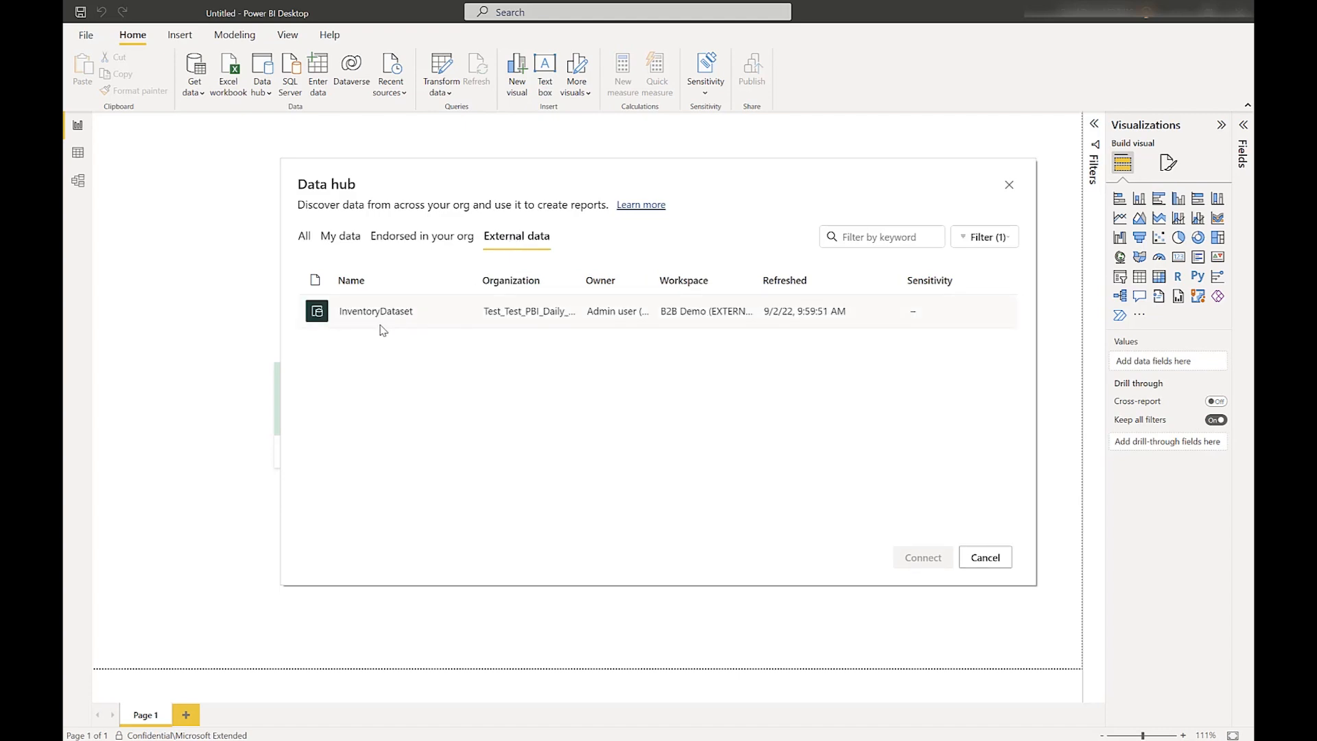
left_click(414, 323)
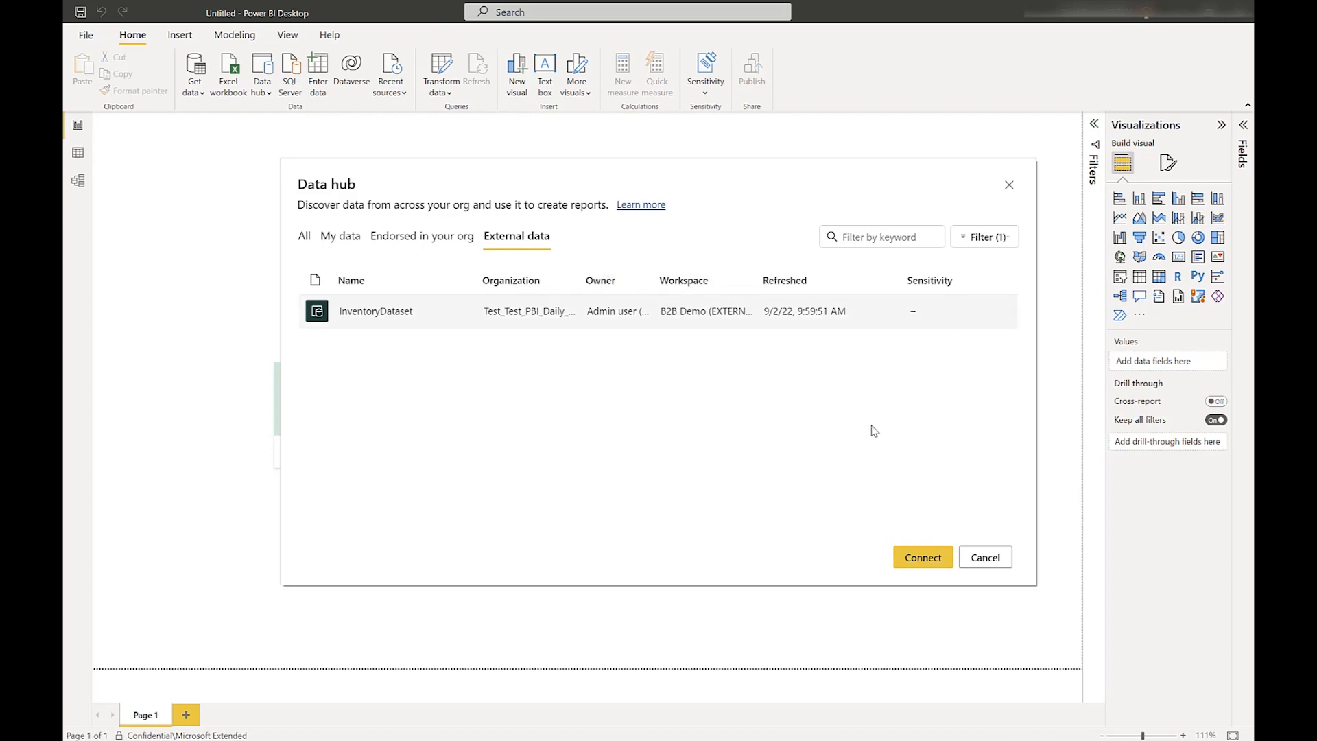
left_click(908, 561)
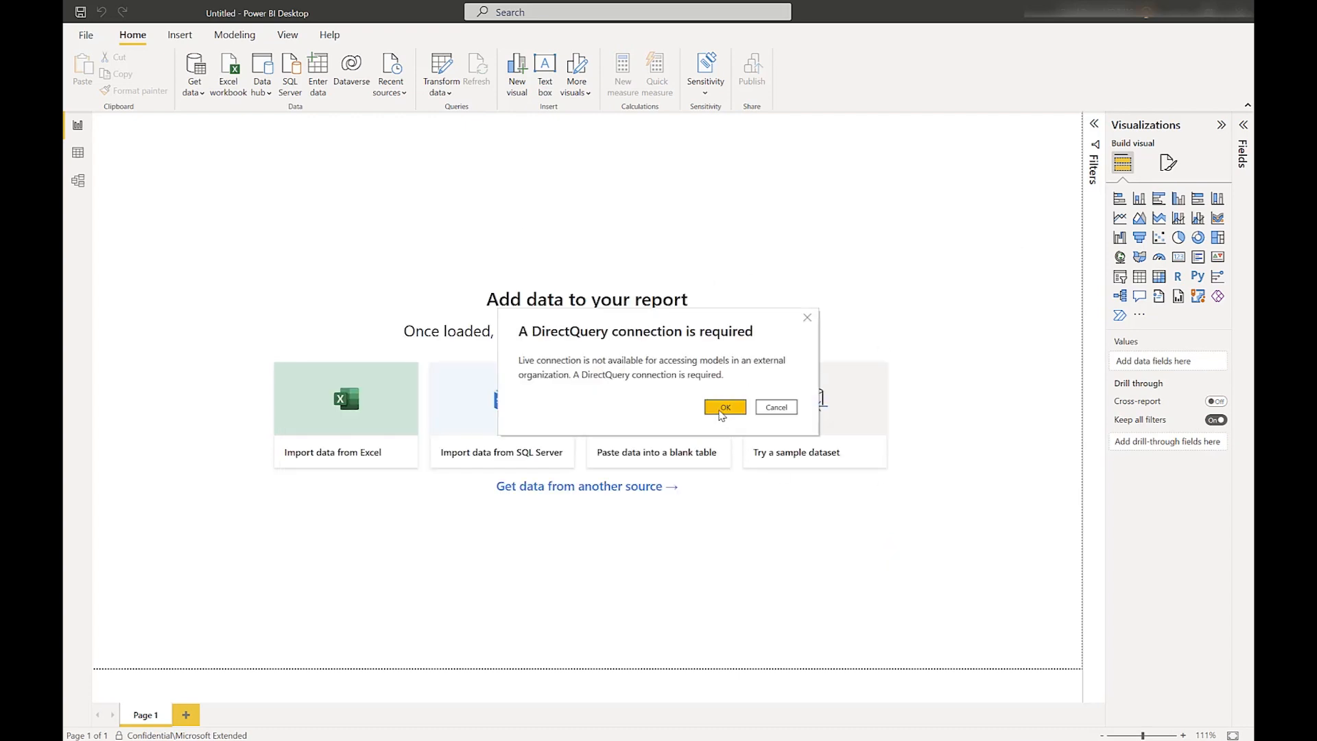
left_click(722, 408)
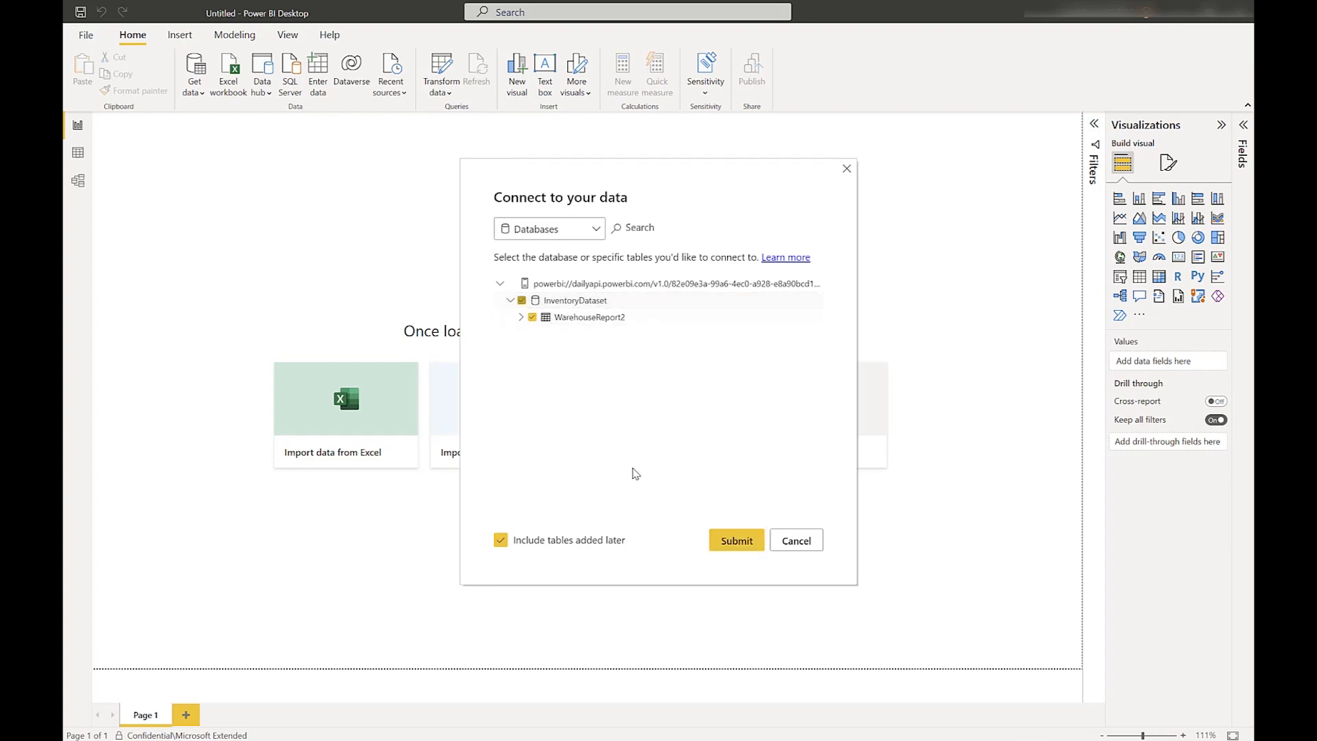
left_click(731, 541)
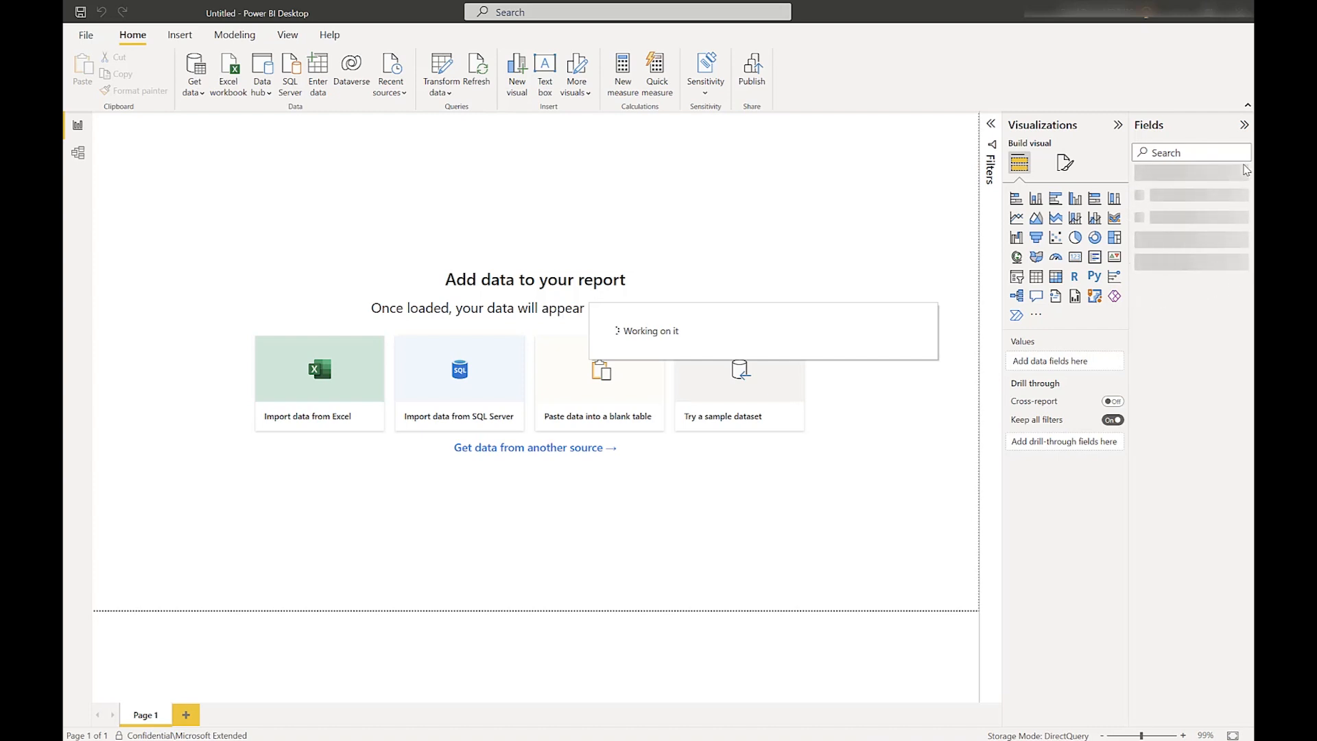
left_click(1140, 180)
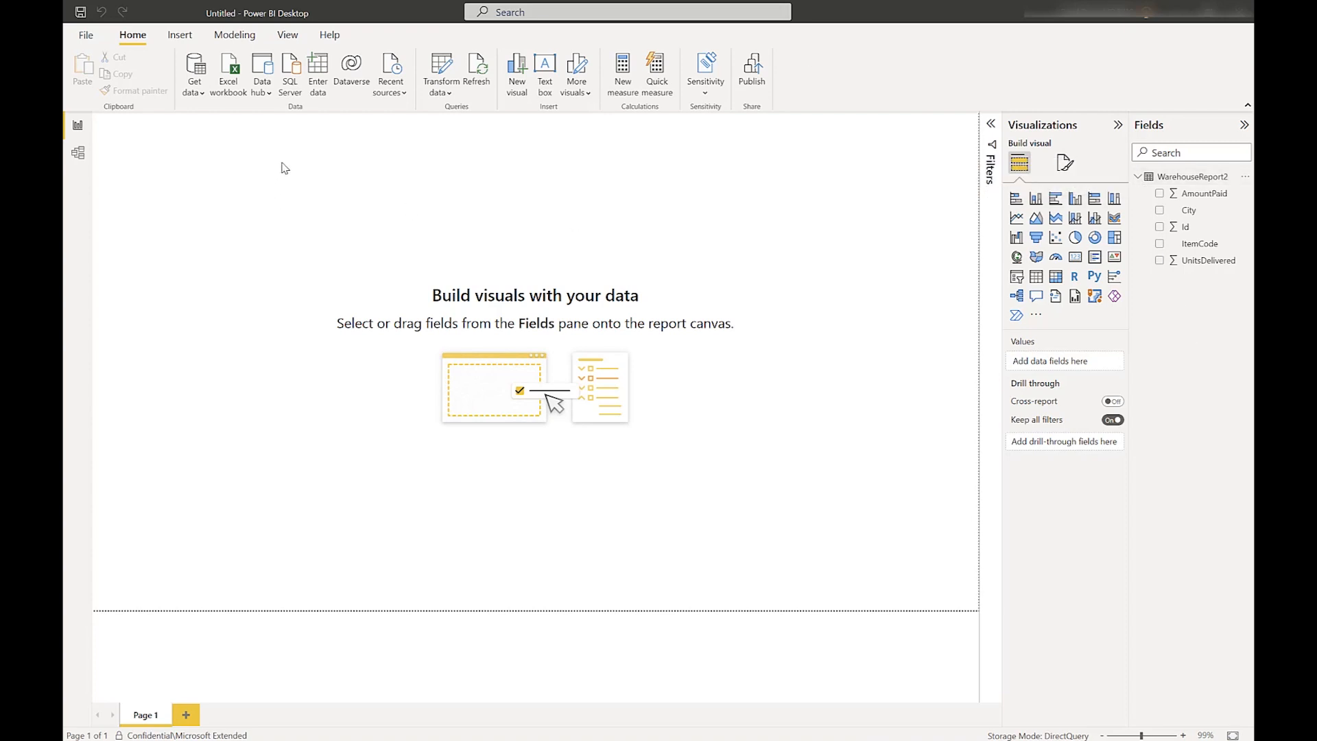
- Add the Unit CostData dataset from the data hub to the model, accept the second data source, and expand the UnitCost table's fields
left_click(262, 82)
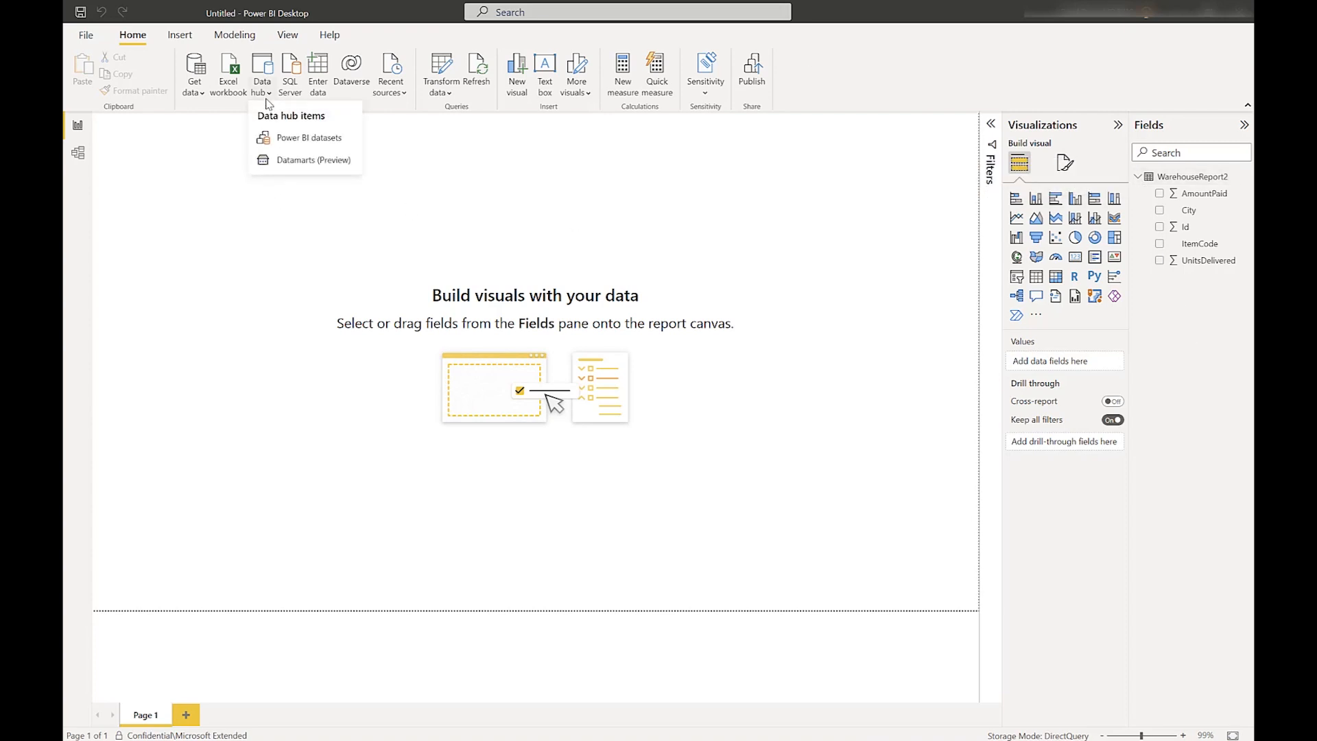
left_click(285, 139)
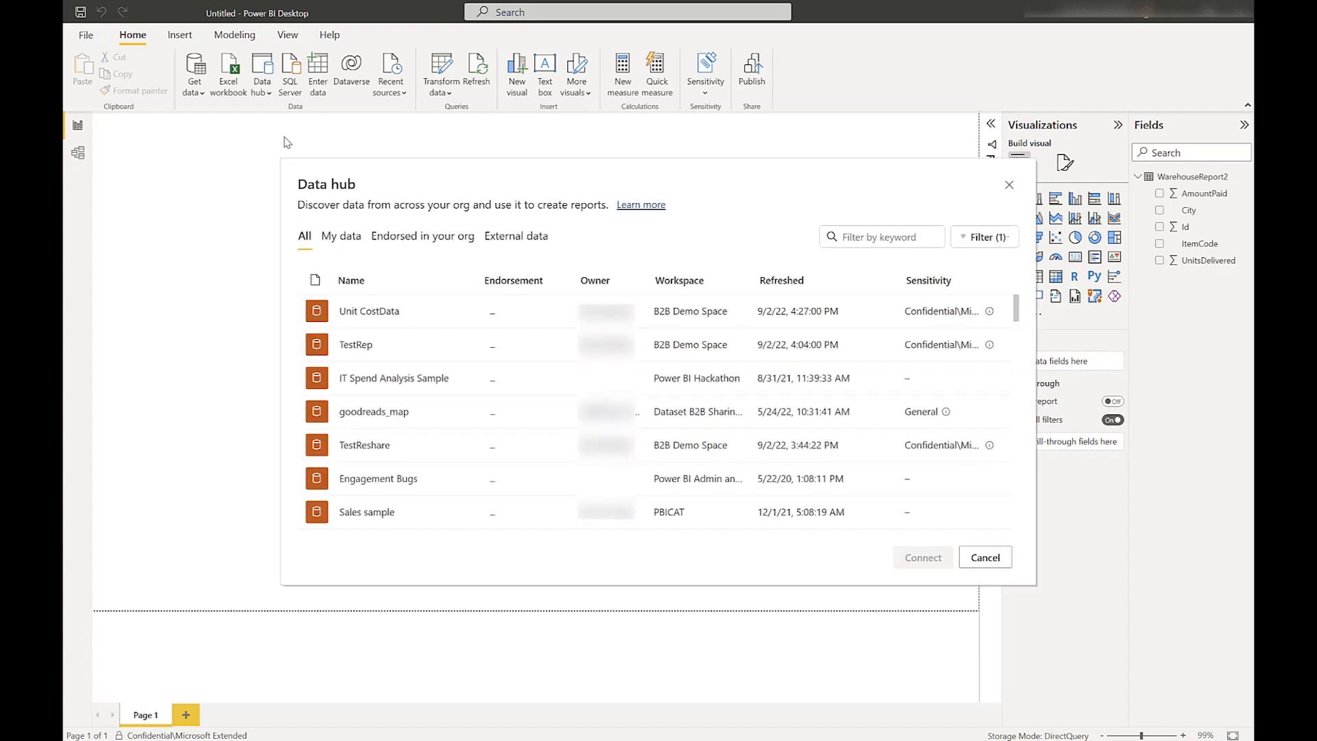
left_click(354, 319)
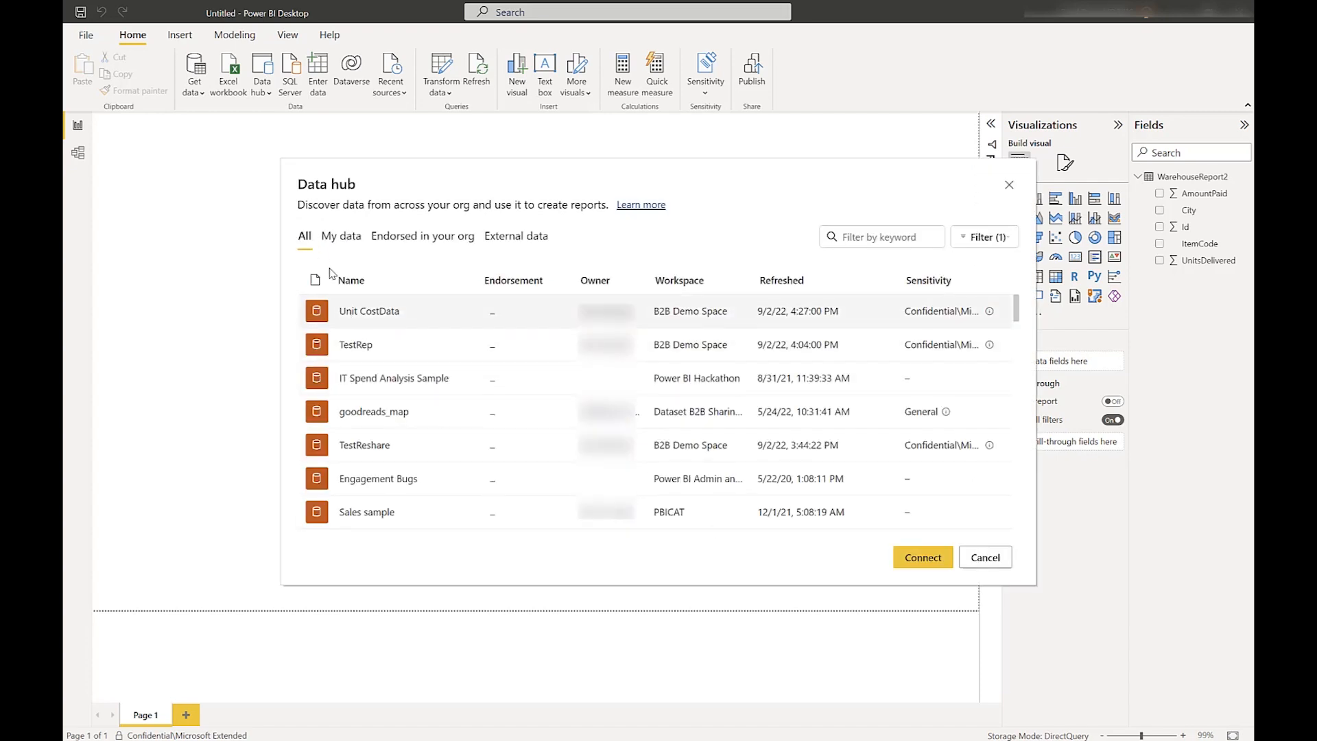
left_click(923, 559)
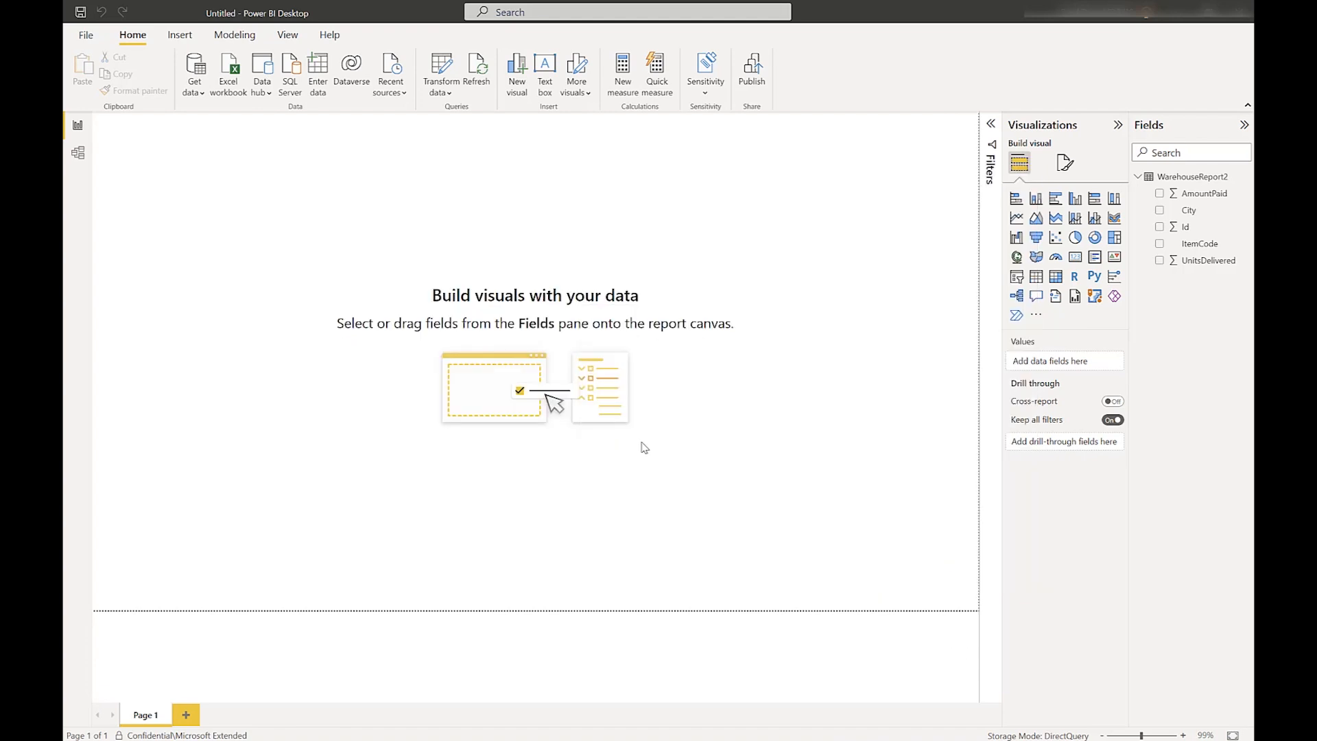
left_click(521, 300)
left_click(725, 538)
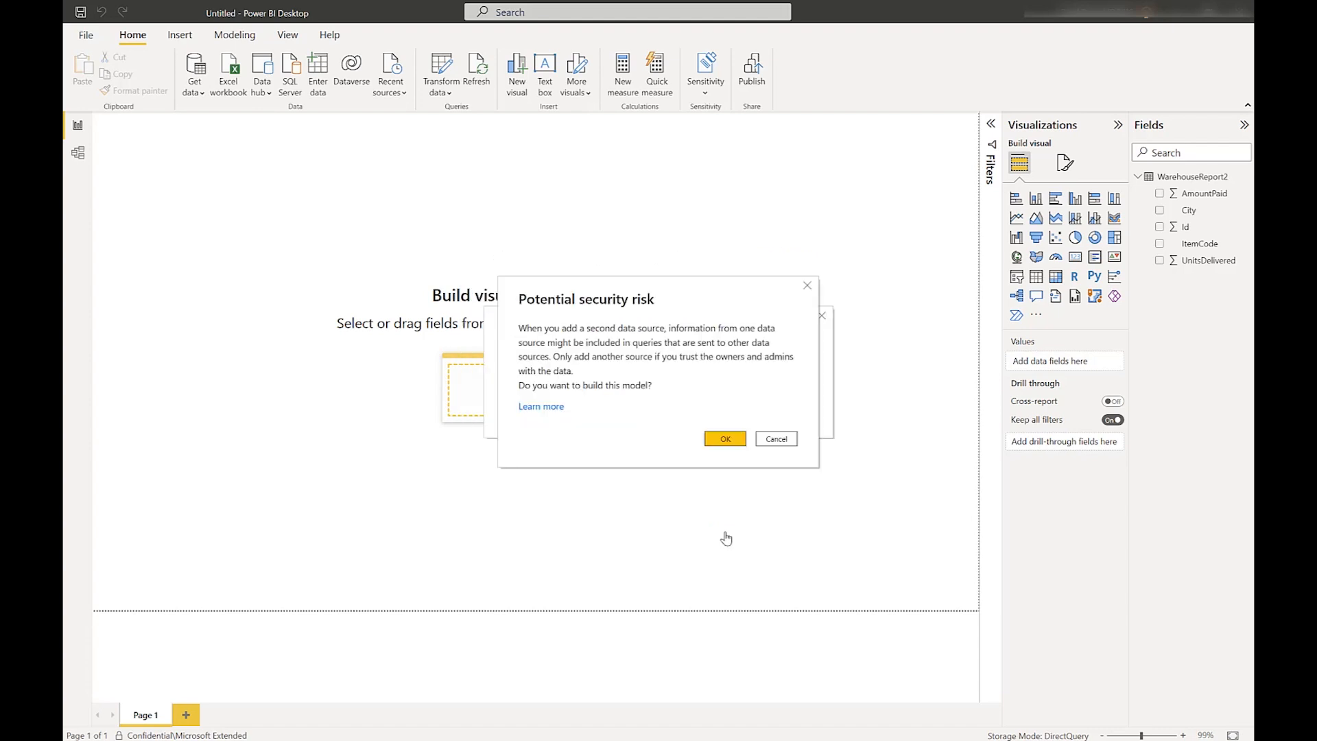
left_click(726, 440)
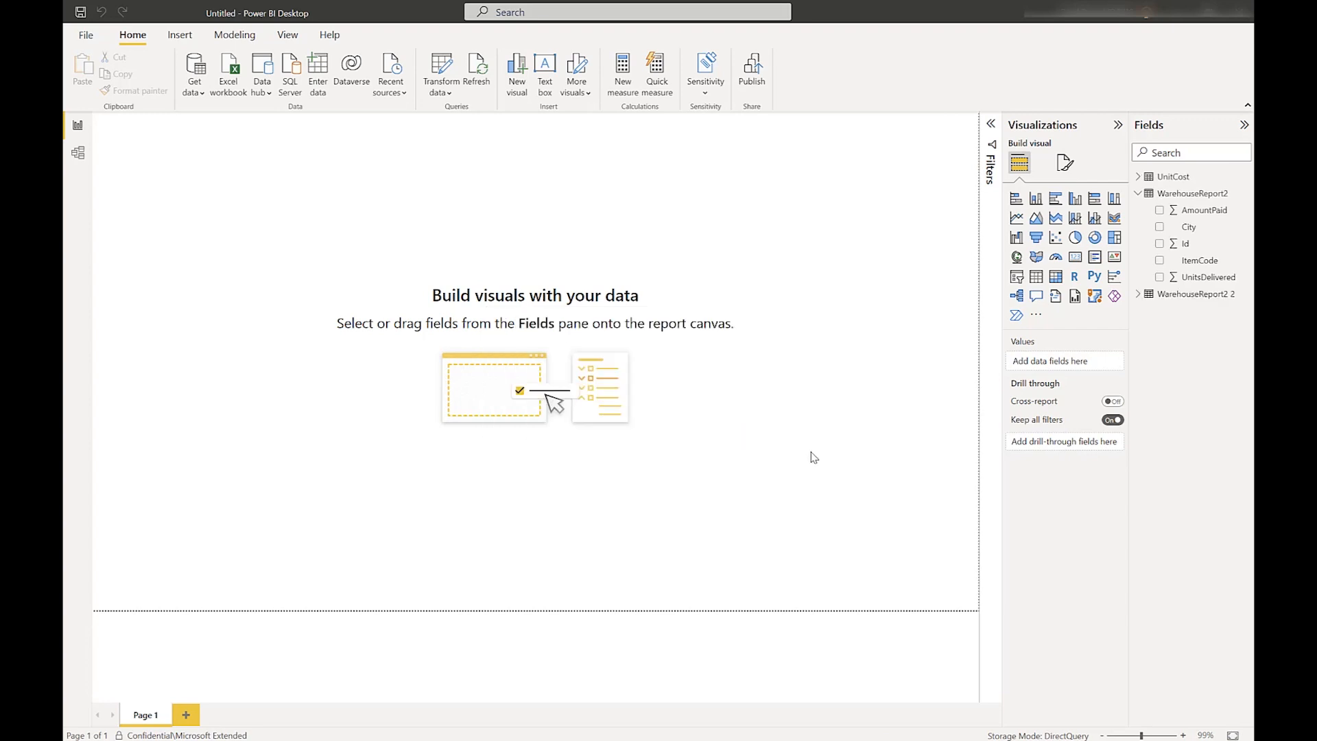
left_click(1138, 177)
- Save the file as SampleDataModel and publish it to the B2B Demo Space workspace
left_click(754, 81)
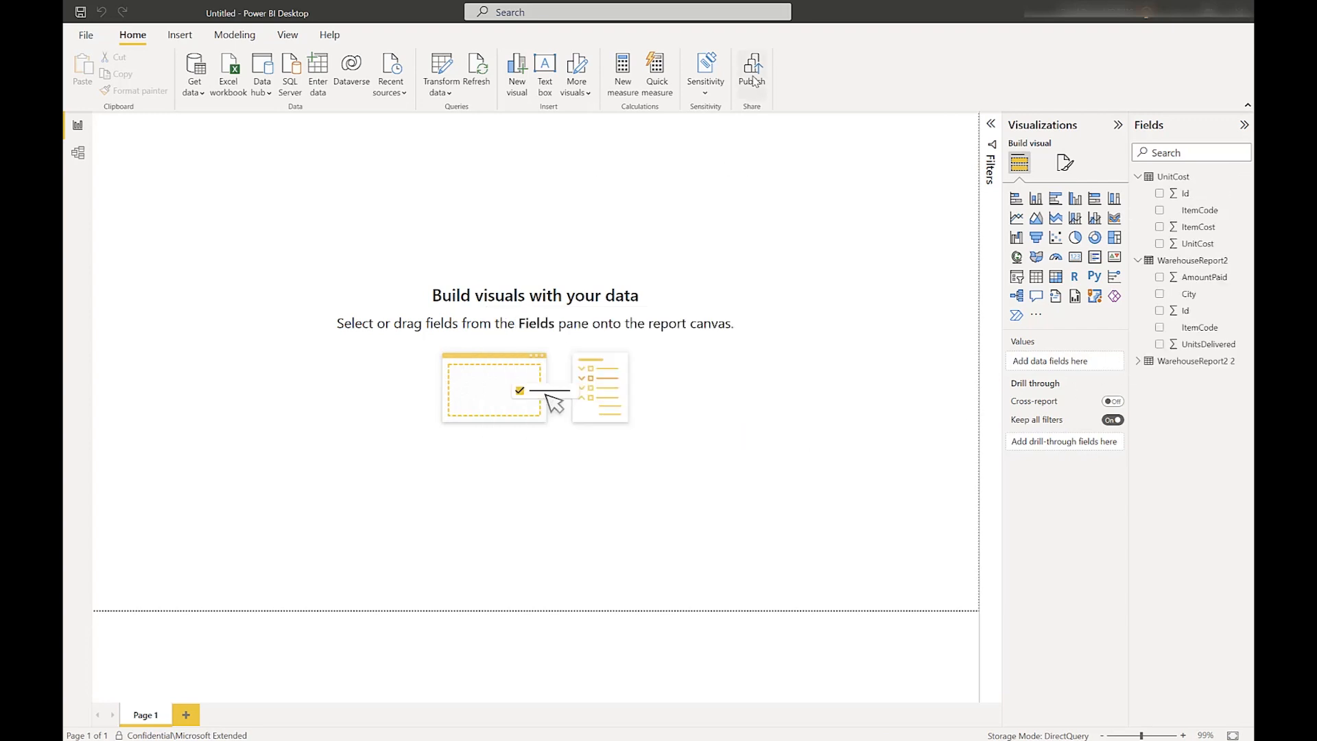
left_click(733, 403)
left_click(405, 336)
type("SampleDataModel")
key("Return")
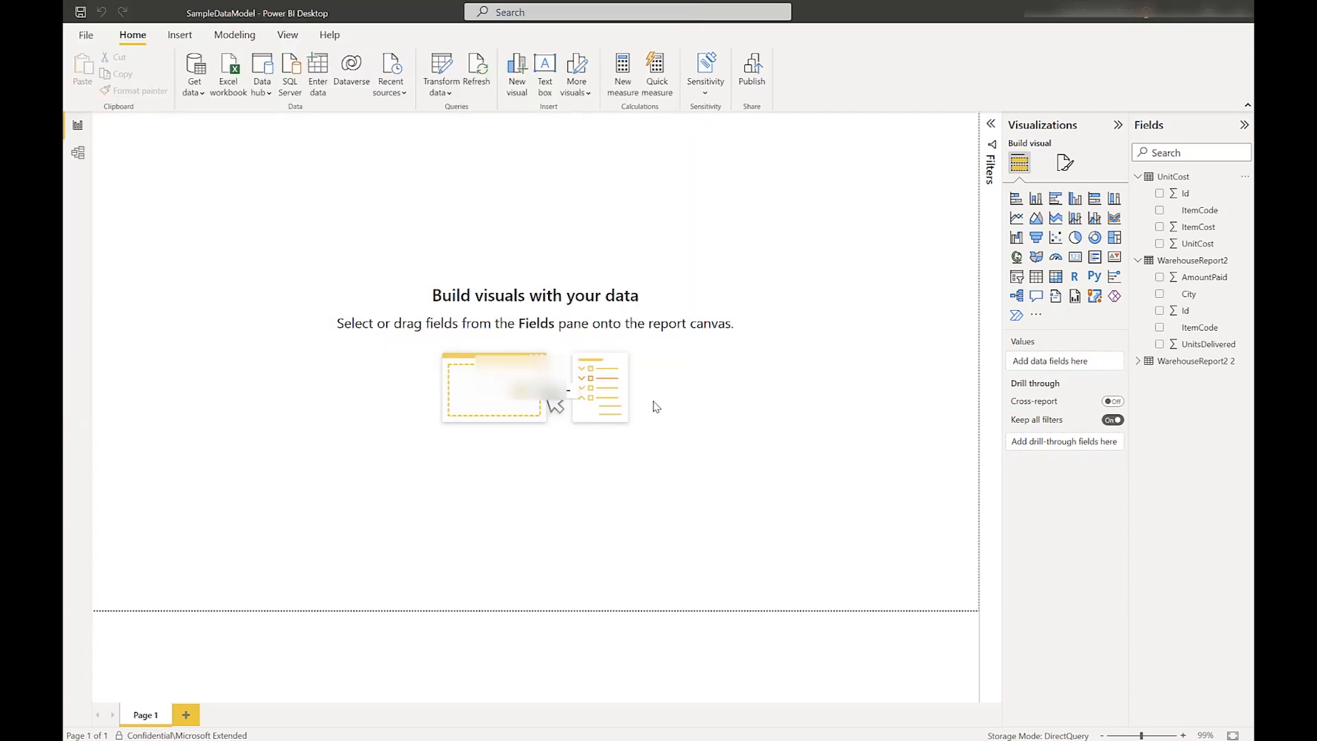
left_click(542, 411)
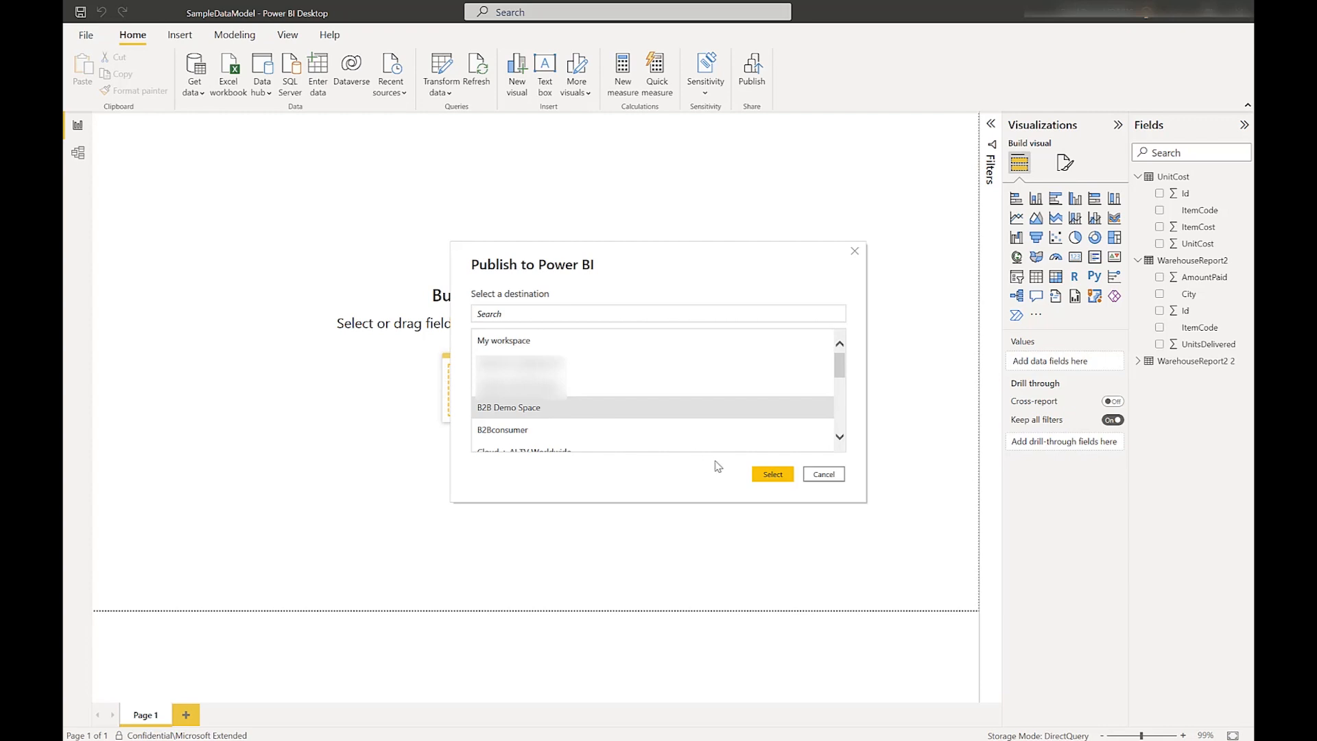
left_click(756, 474)
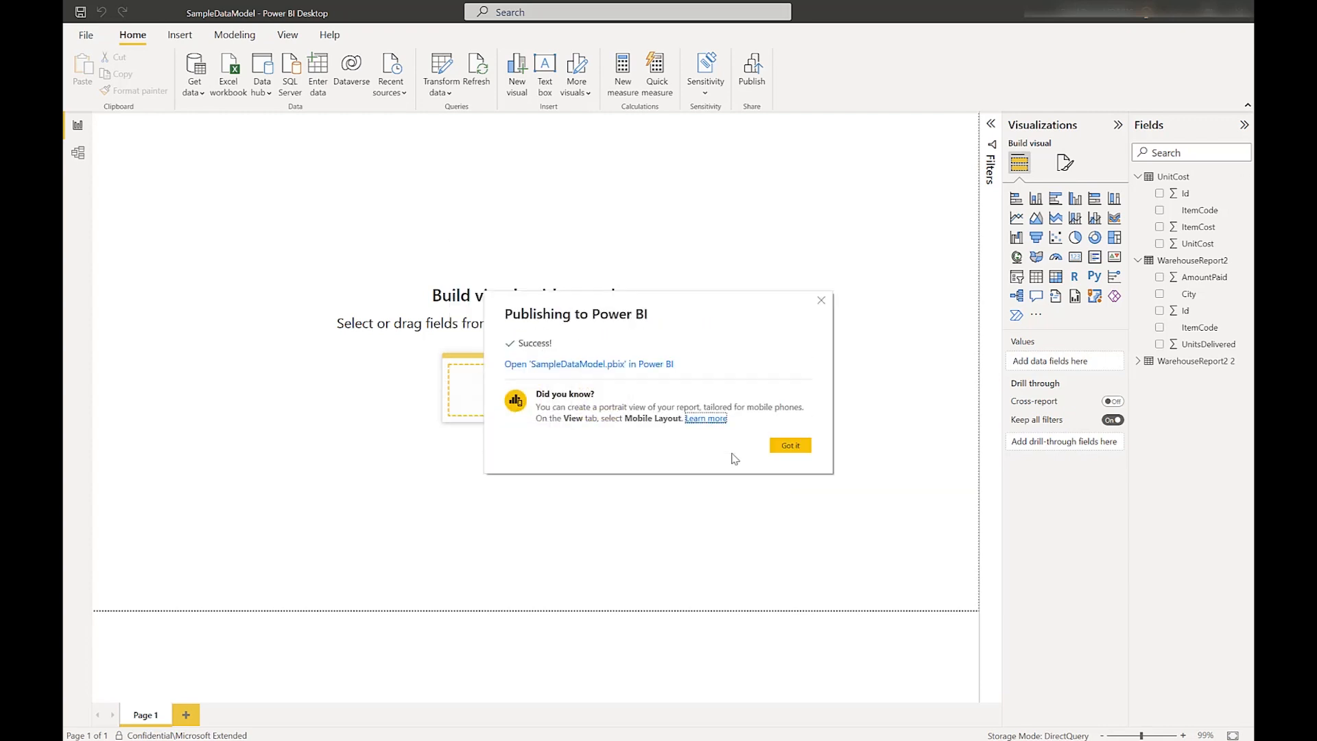
left_click(789, 445)
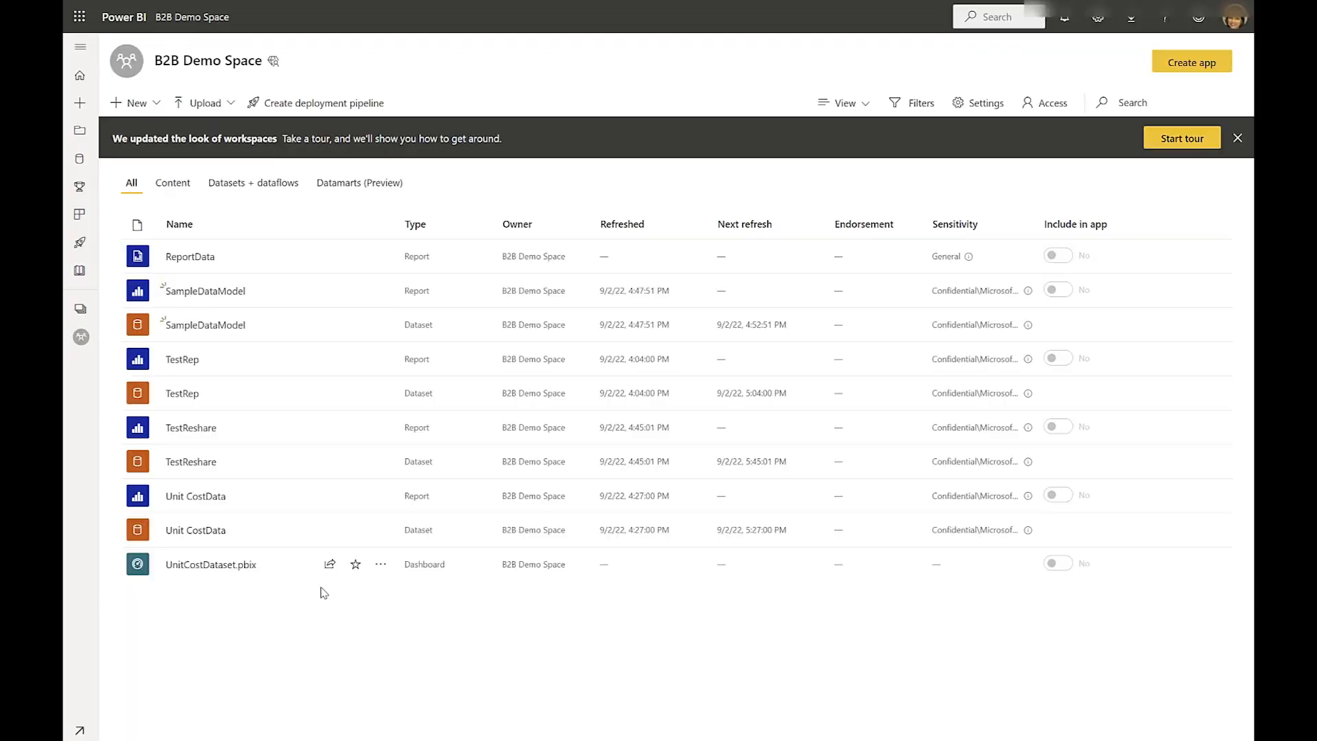
- Auto-create a report from the SampleDataModel dataset and name it Sample Report for saving in the B2B Demo Space workspace
left_click(233, 330)
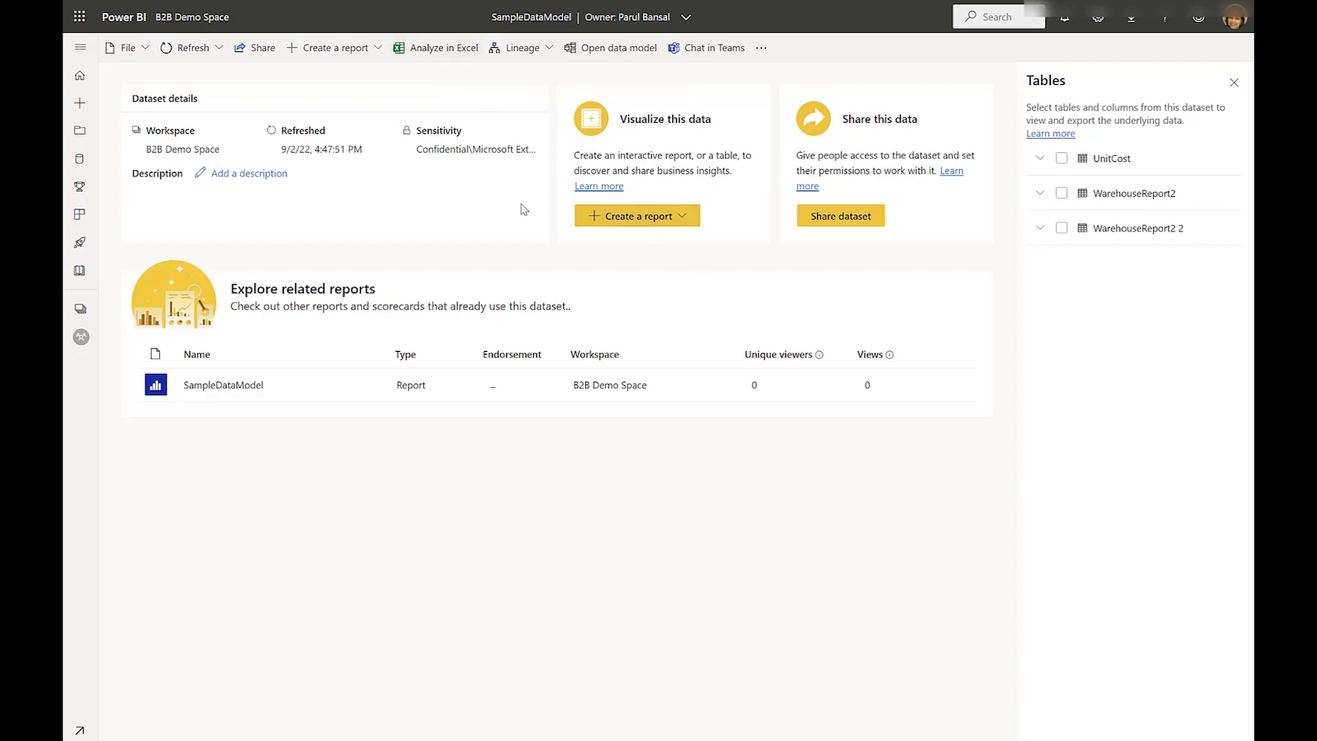
left_click(620, 218)
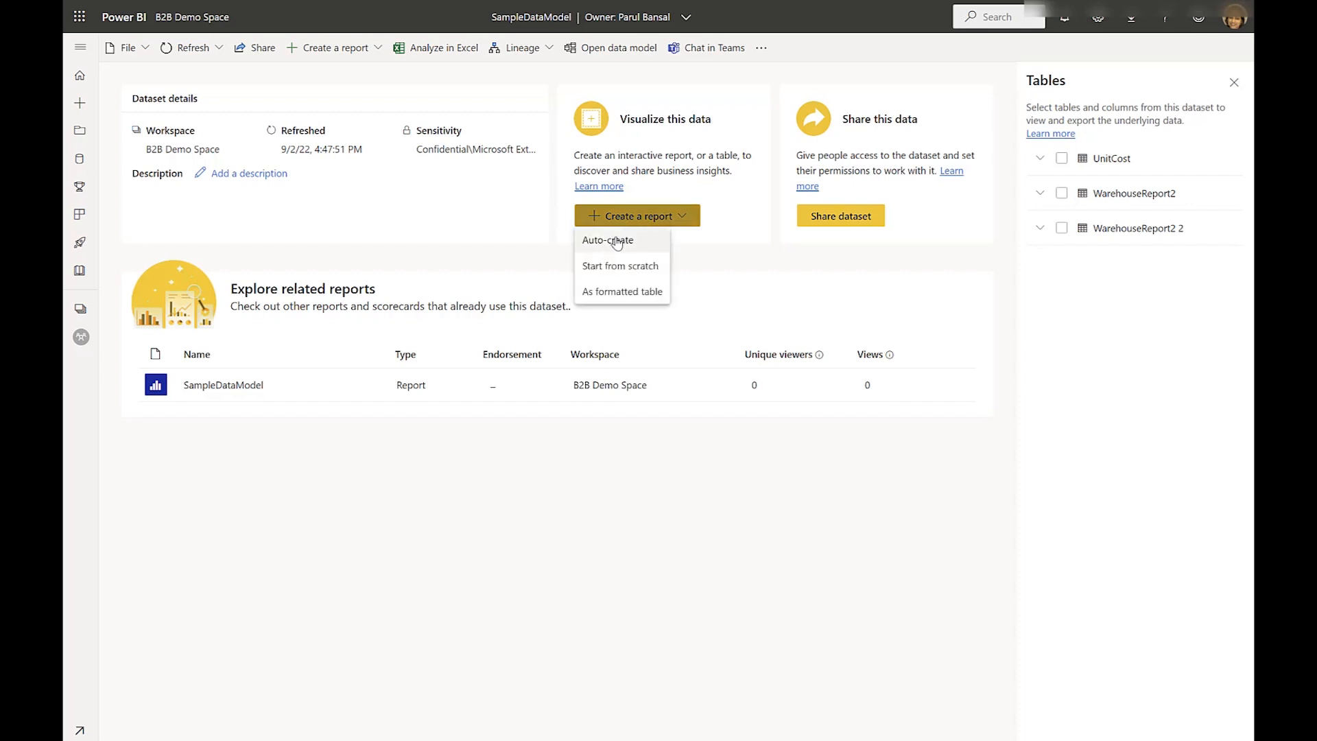
left_click(605, 239)
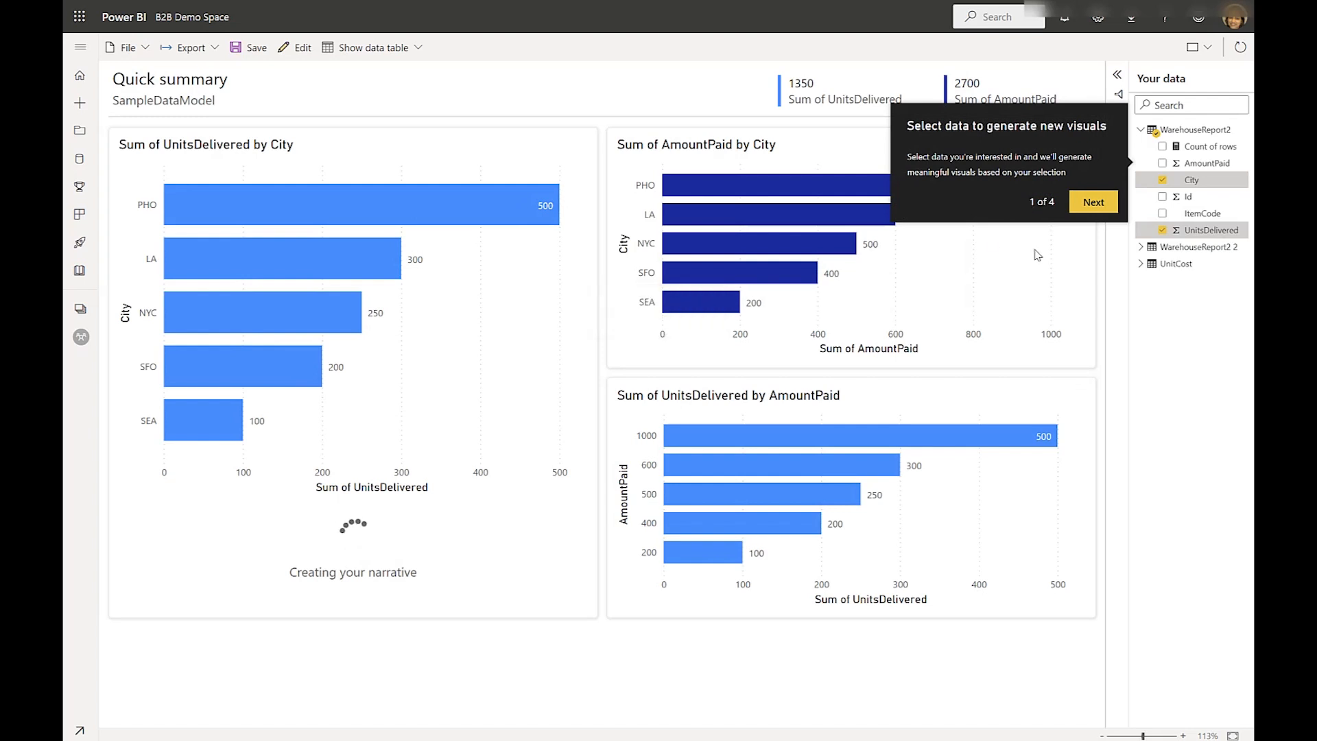
left_click(251, 47)
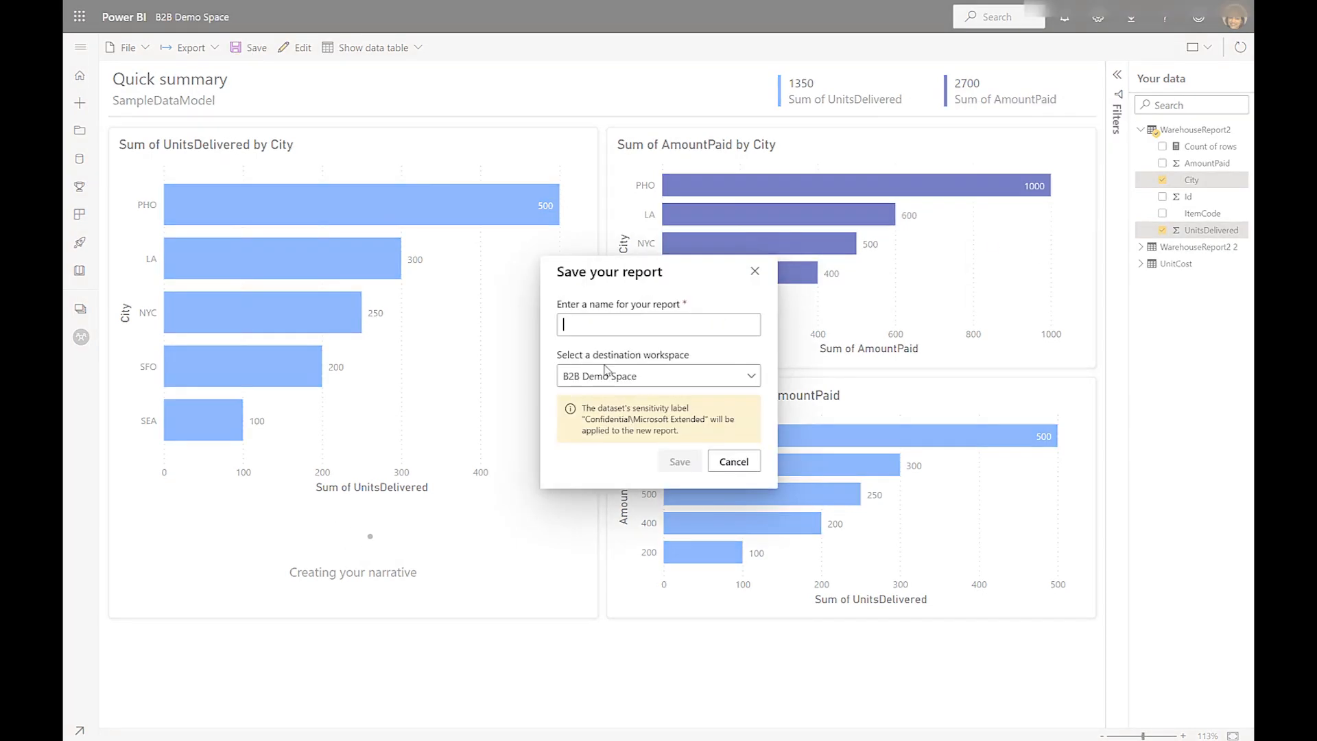
left_click(627, 317)
type("Sample Report")
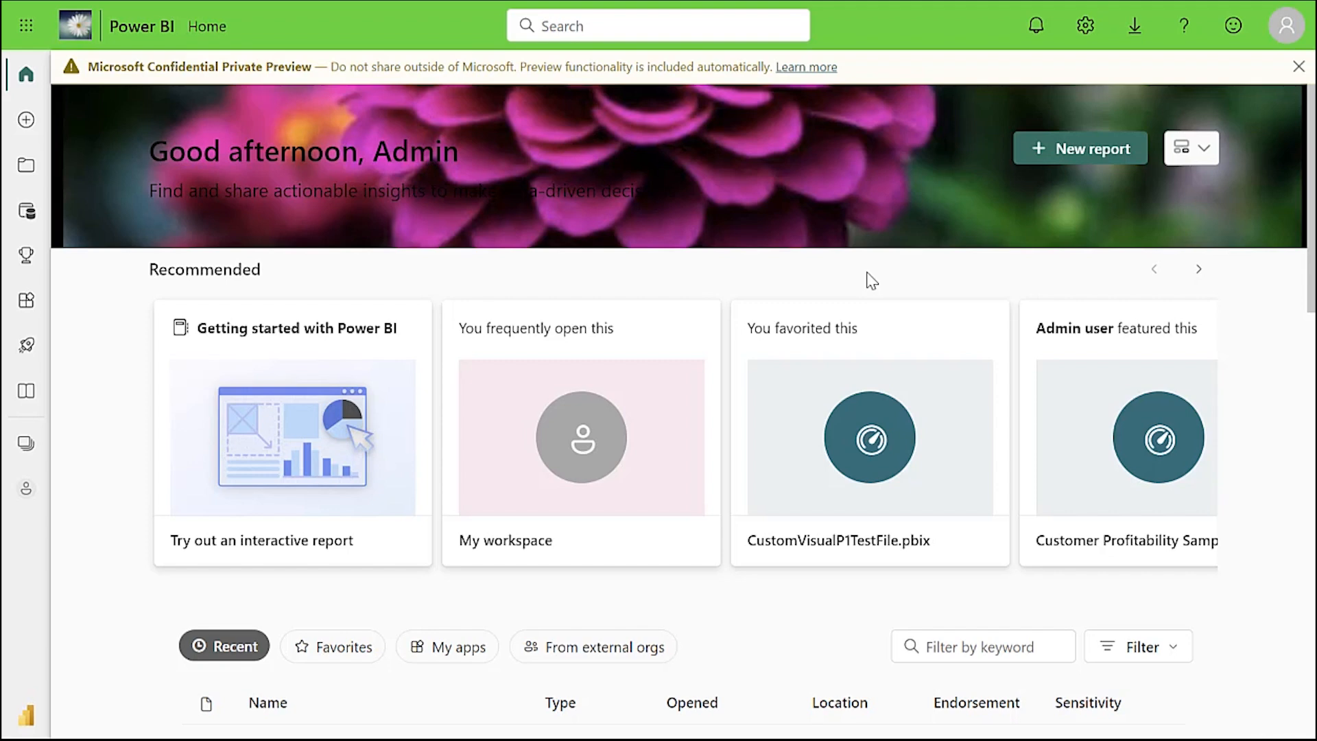
- Open the tenant settings in the admin portal and expand the "Use datasets across workspaces" setting
left_click(1082, 40)
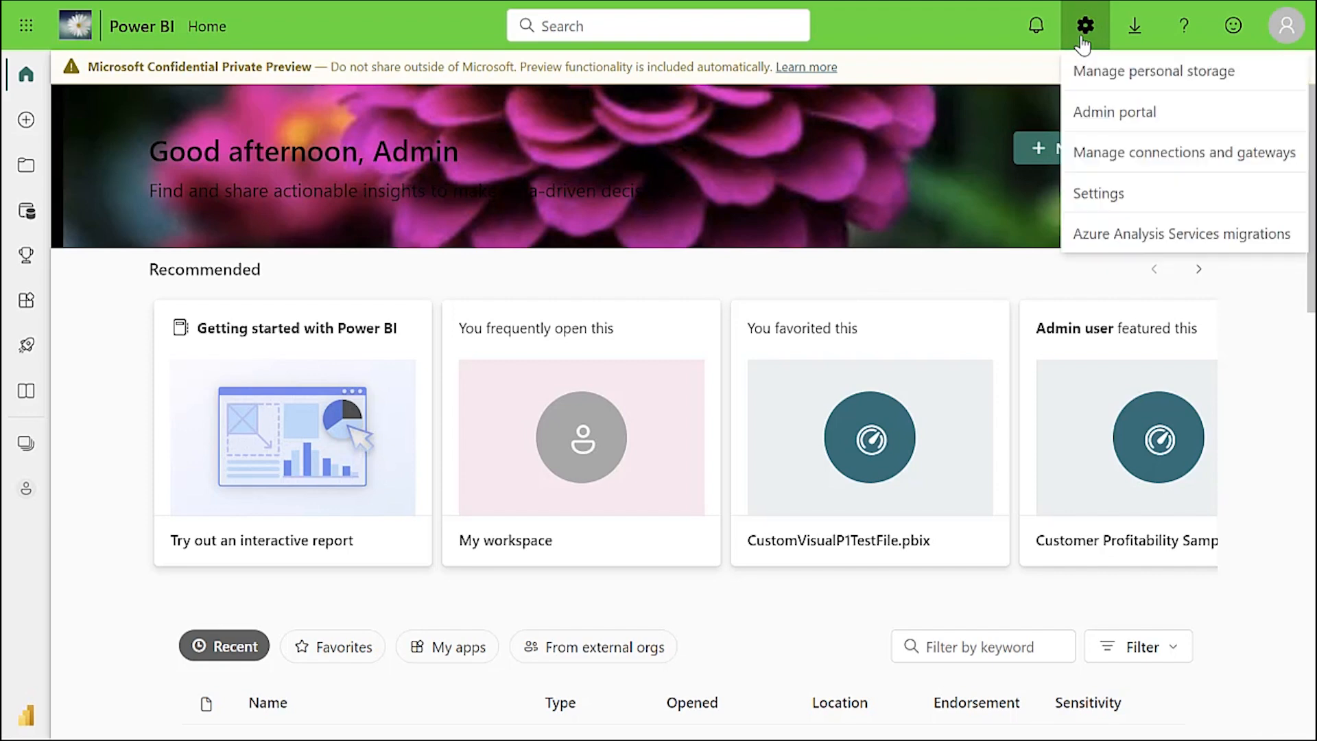
left_click(1108, 115)
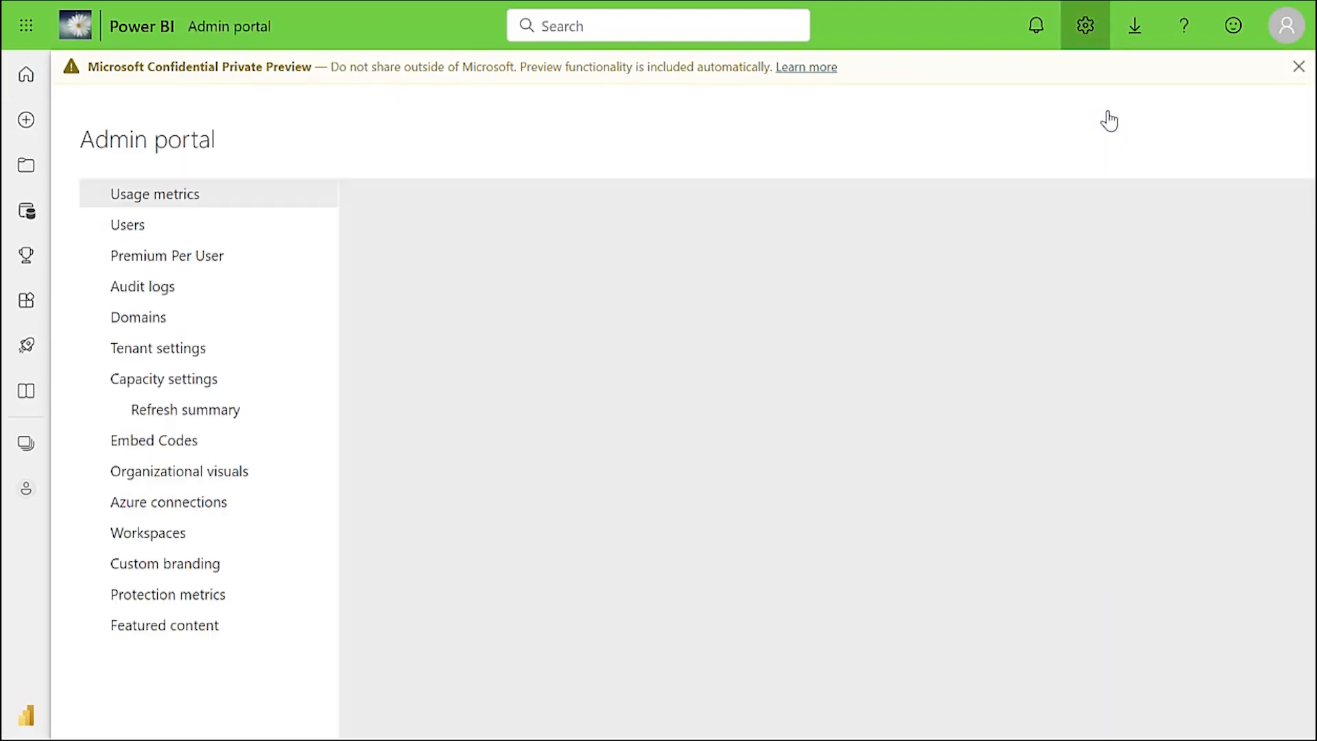
left_click(209, 356)
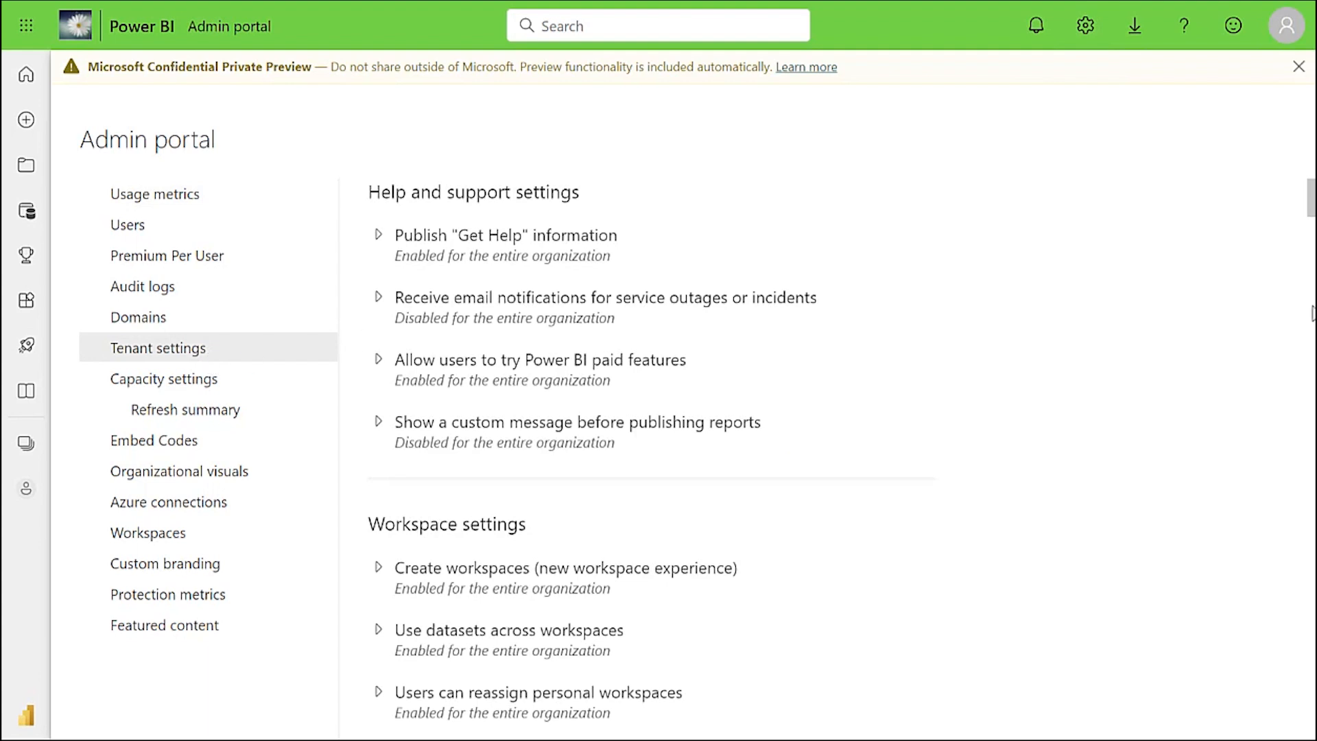
left_click_drag(1315, 198, 1313, 214)
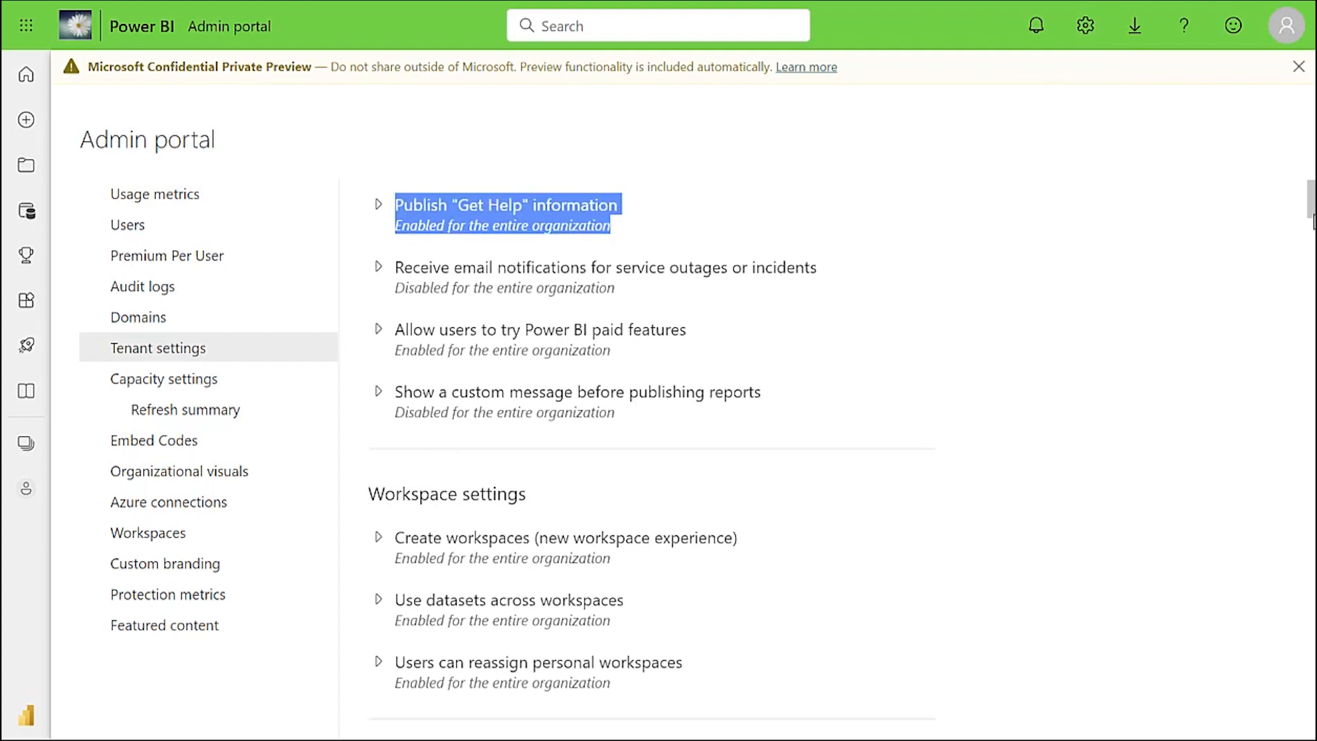
left_click(377, 600)
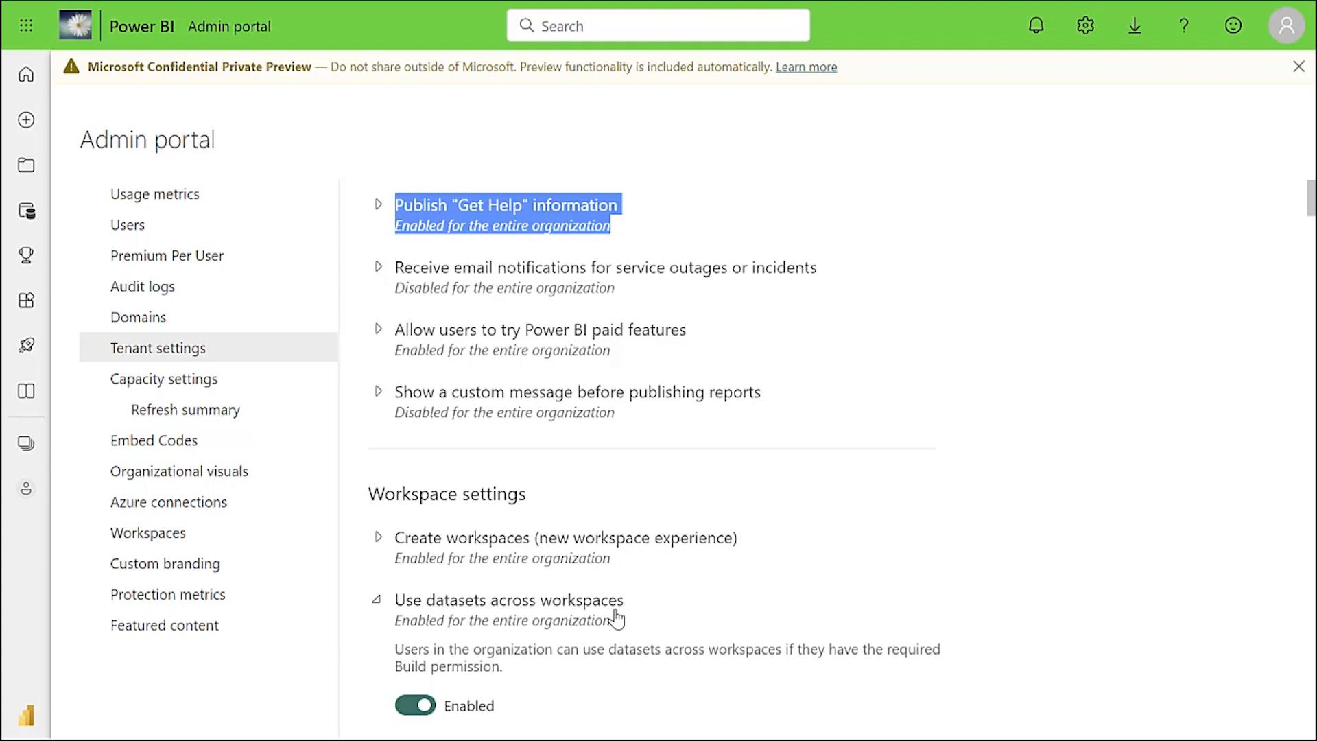
- Expand "Allow Azure Active Directory guest users to access Power BI" under the export and sharing settings
left_click(1308, 209)
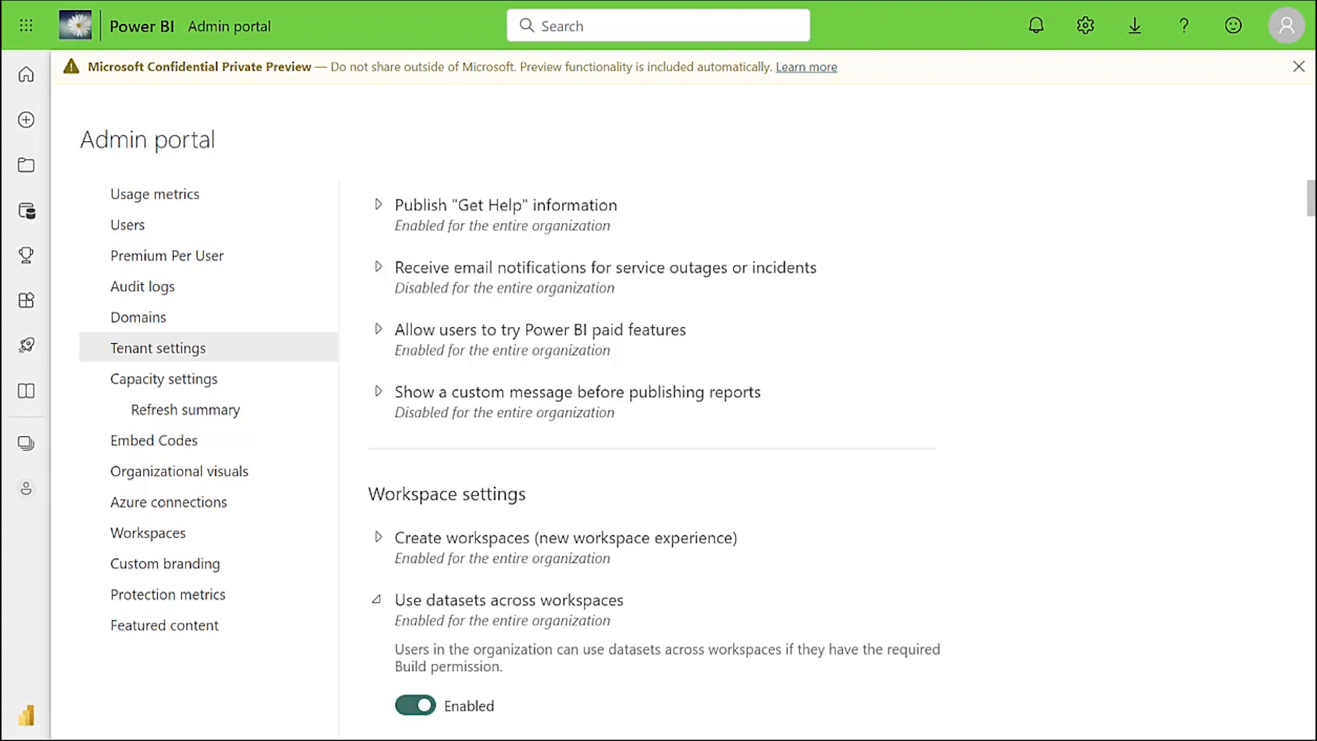
left_click_drag(1312, 214, 1311, 251)
left_click_drag(1313, 266, 1314, 302)
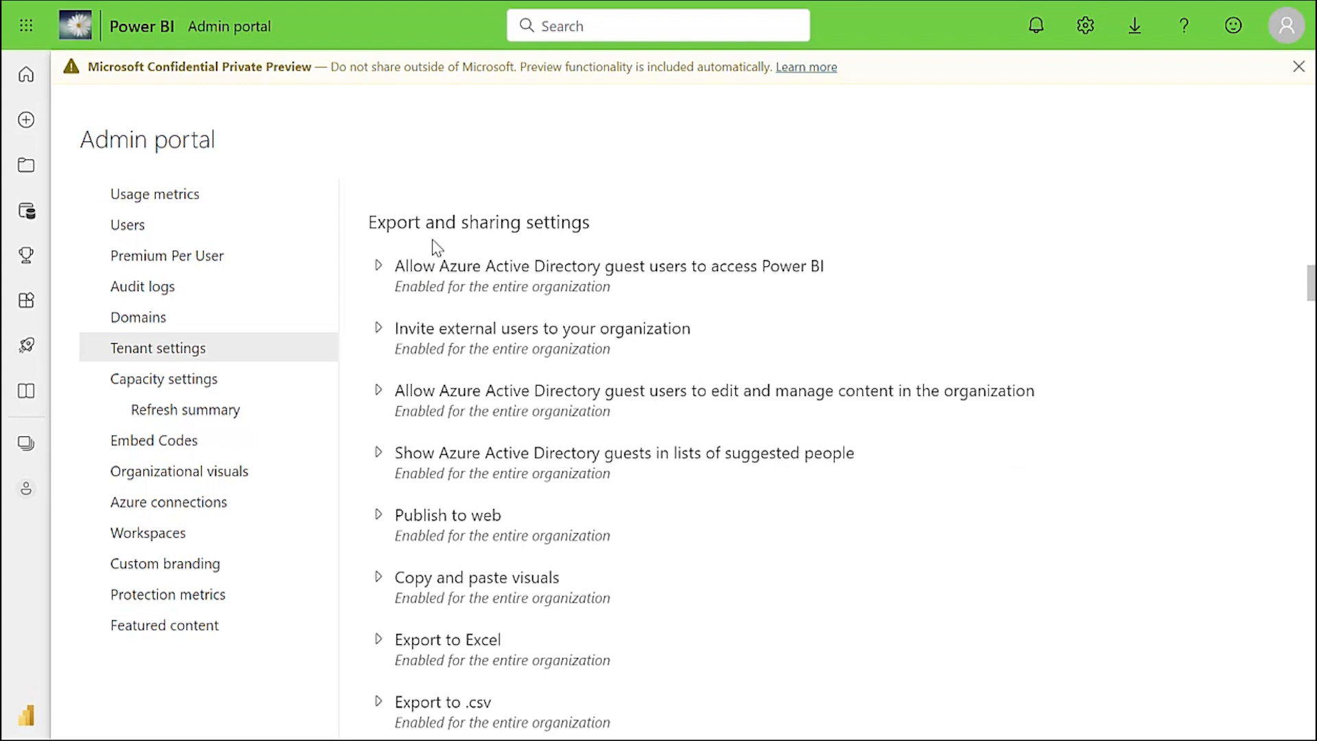
left_click(377, 265)
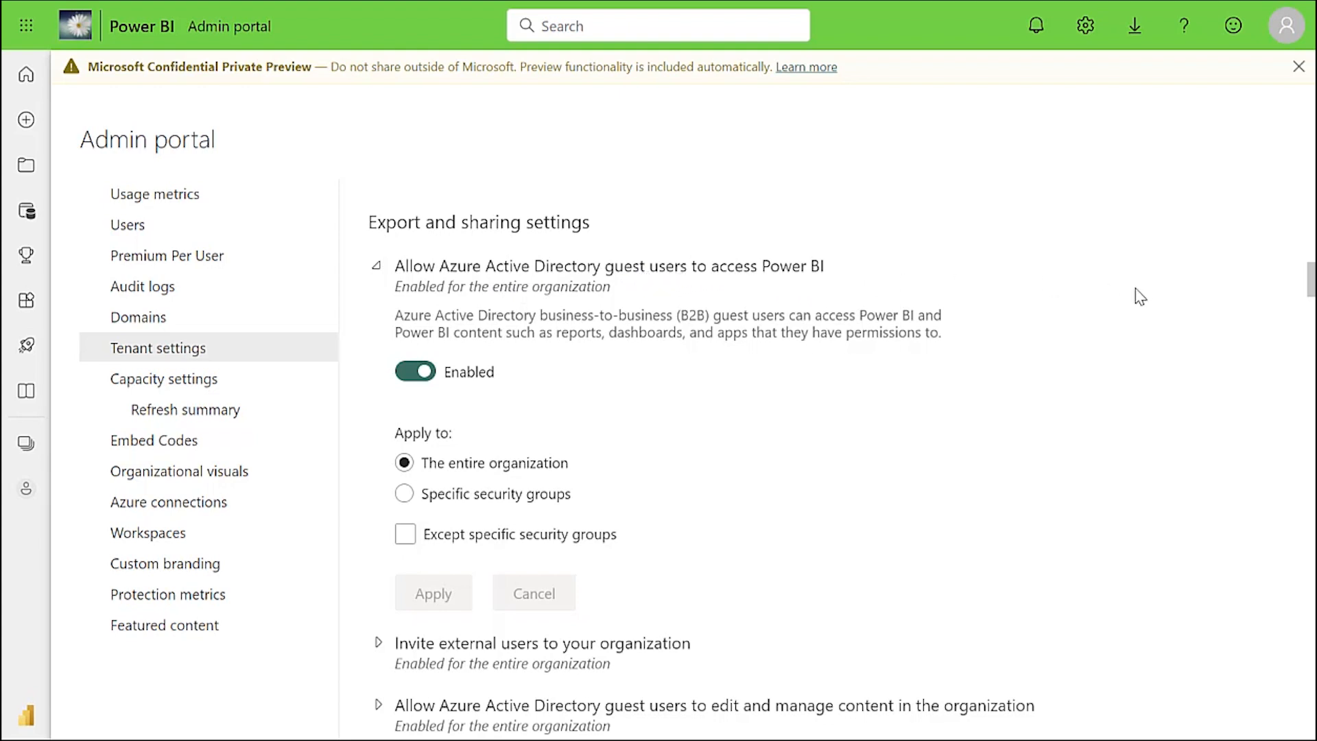
- Expand the "Allow guest users to work with shared datasets in their own tenants" setting to view its options
left_click_drag(1311, 292, 1313, 378)
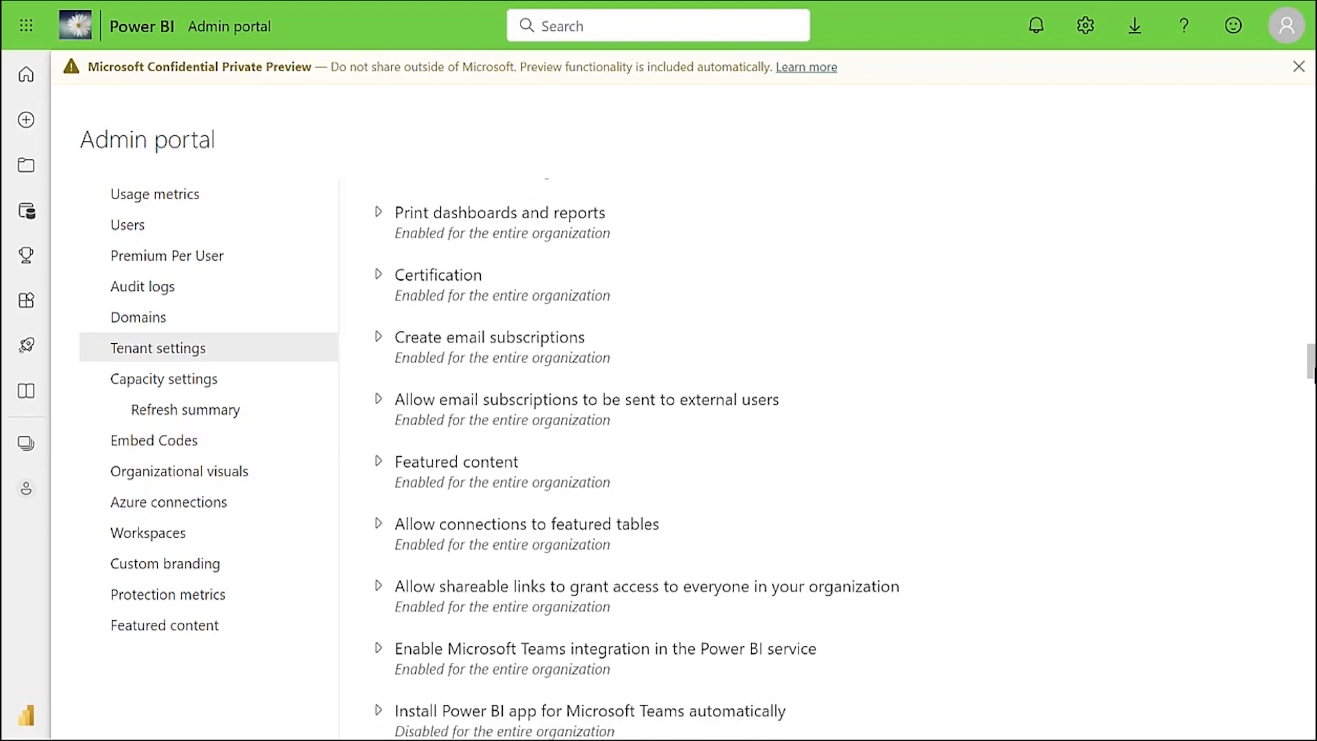
scroll(617, 460, "down", 6)
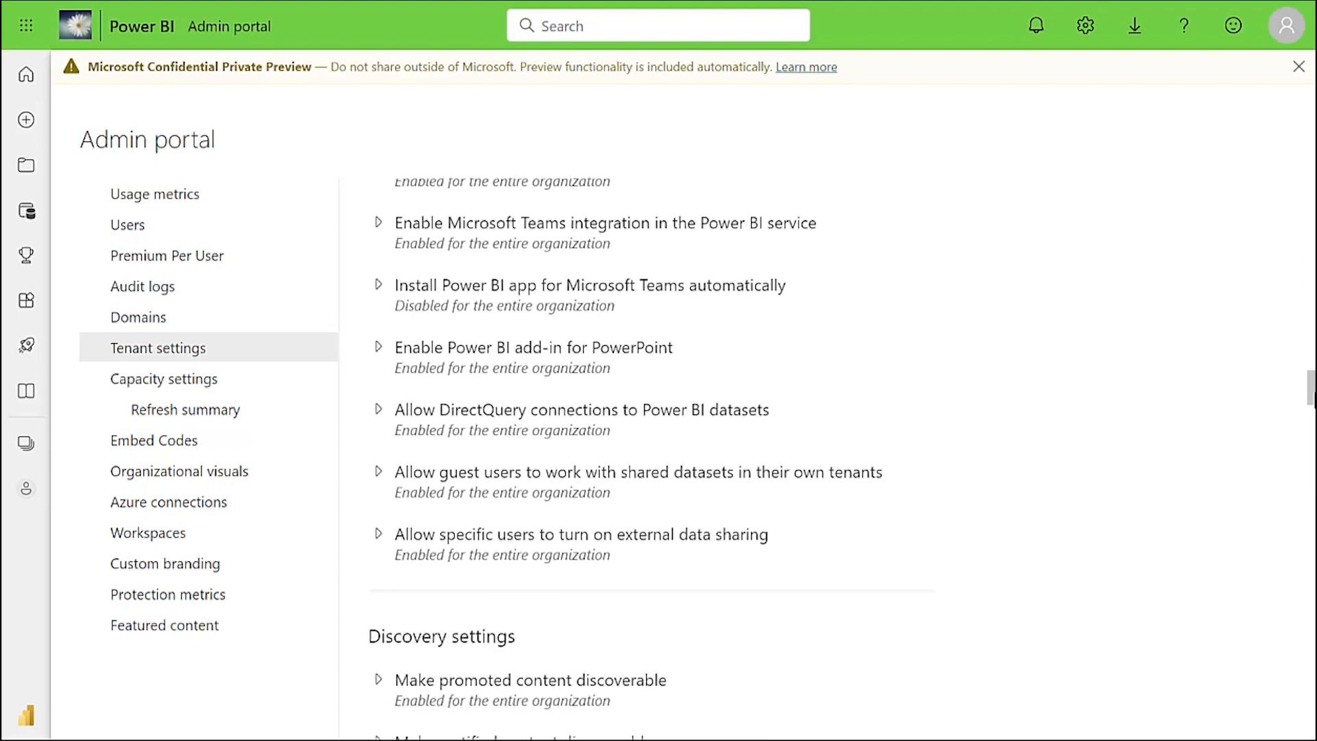
left_click(376, 483)
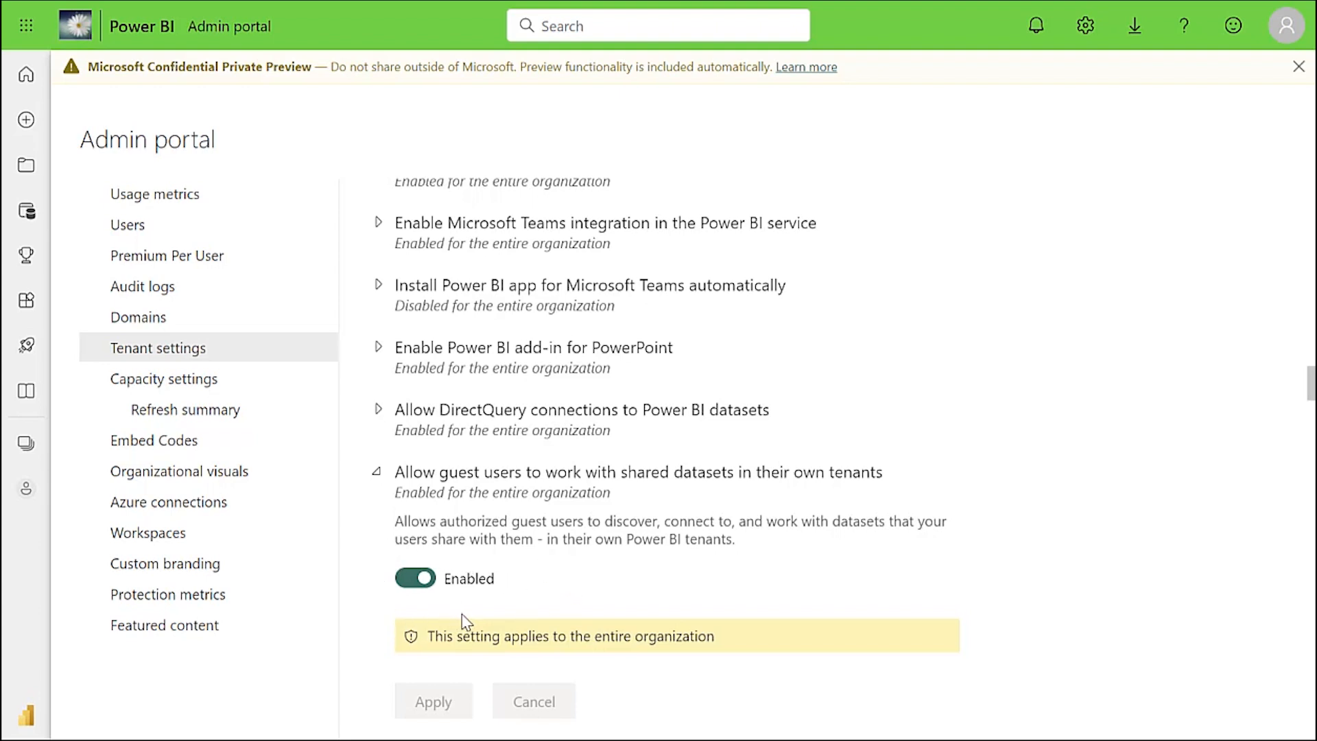
- Expand "Allow specific users to turn on external data sharing" and review whom the setting can apply to
scroll(463, 620, "down", 3)
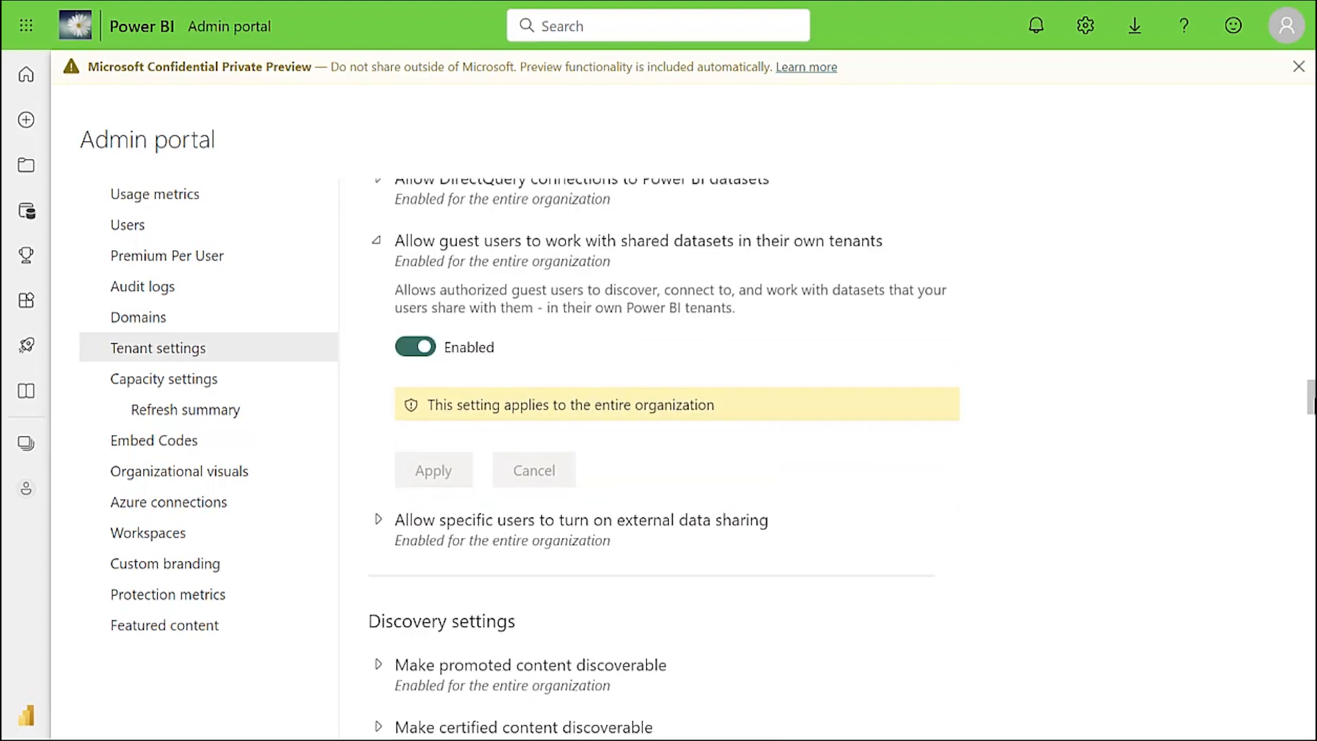
left_click(377, 521)
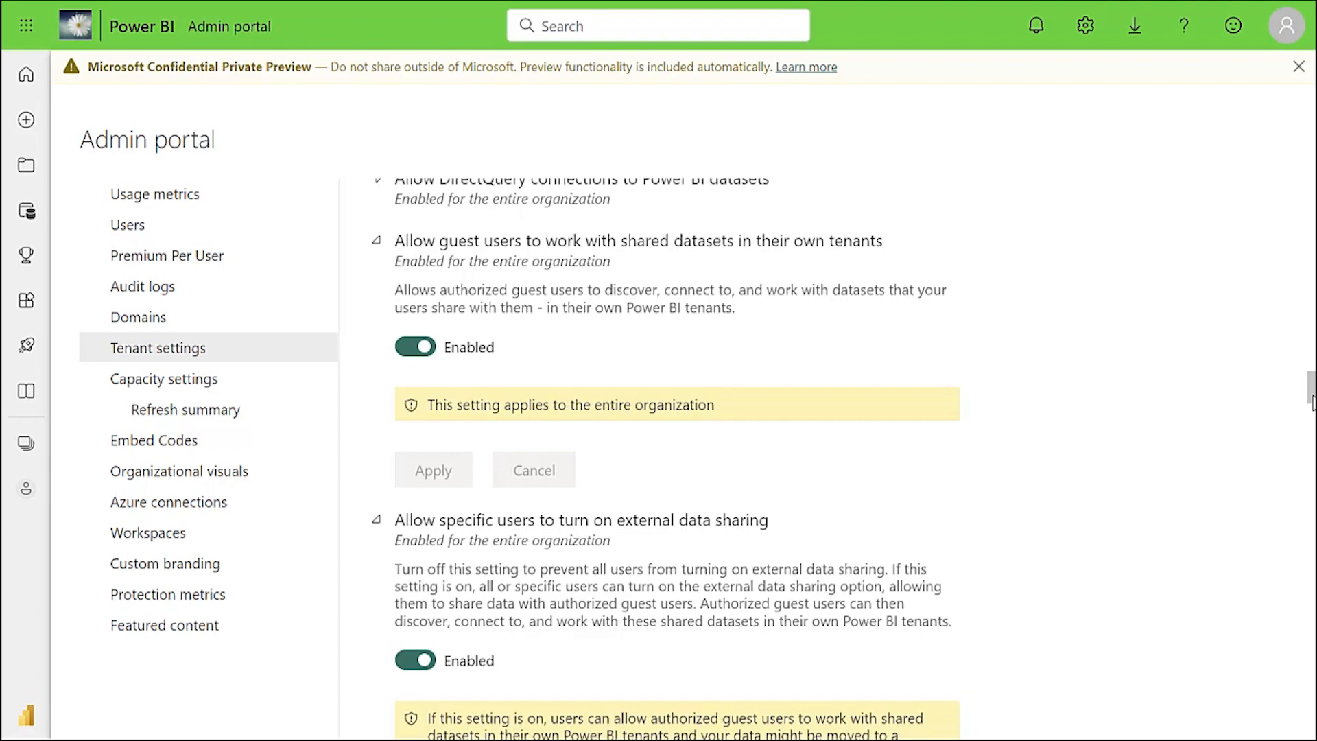
scroll(1311, 401, "down", 5)
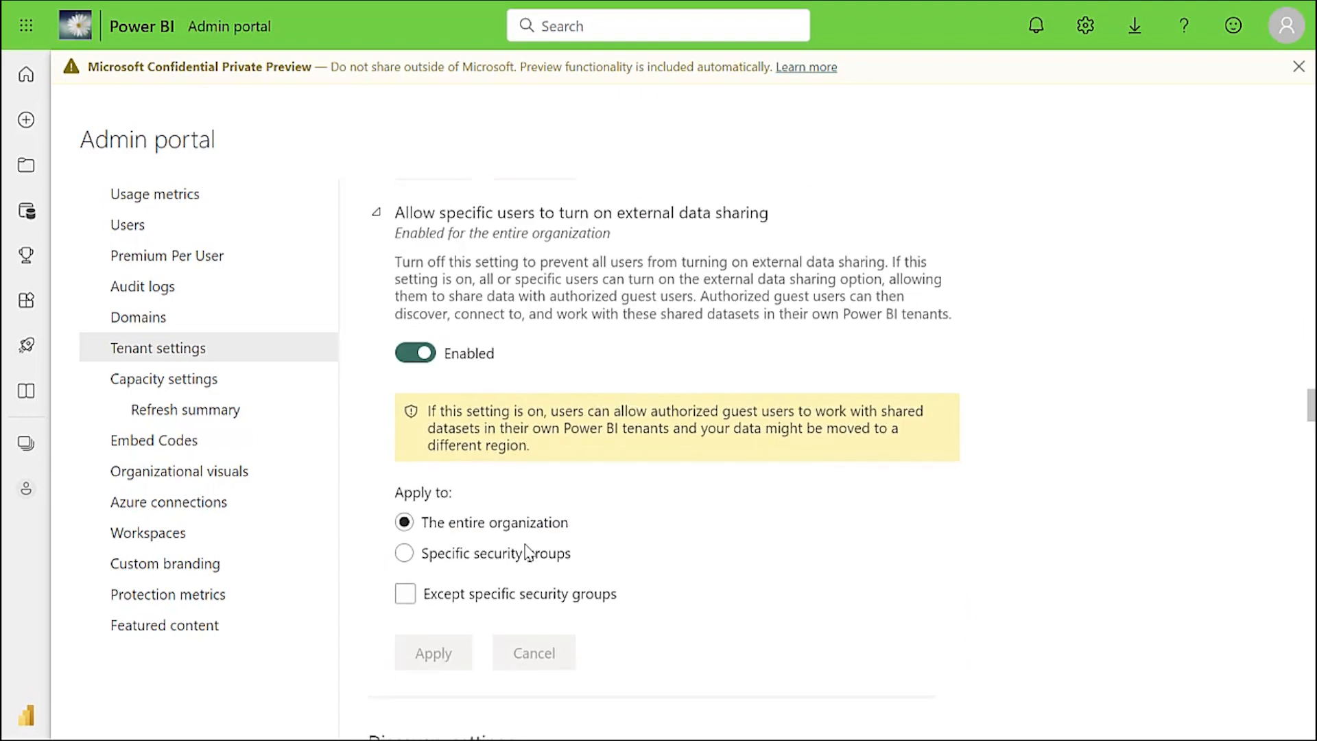
left_click(509, 557)
- Expand "Allow XMLA endpoints and Analyze in Excel with on-premises datasets" under the integration settings, and return to the sharing settings
left_click_drag(1311, 411, 1311, 462)
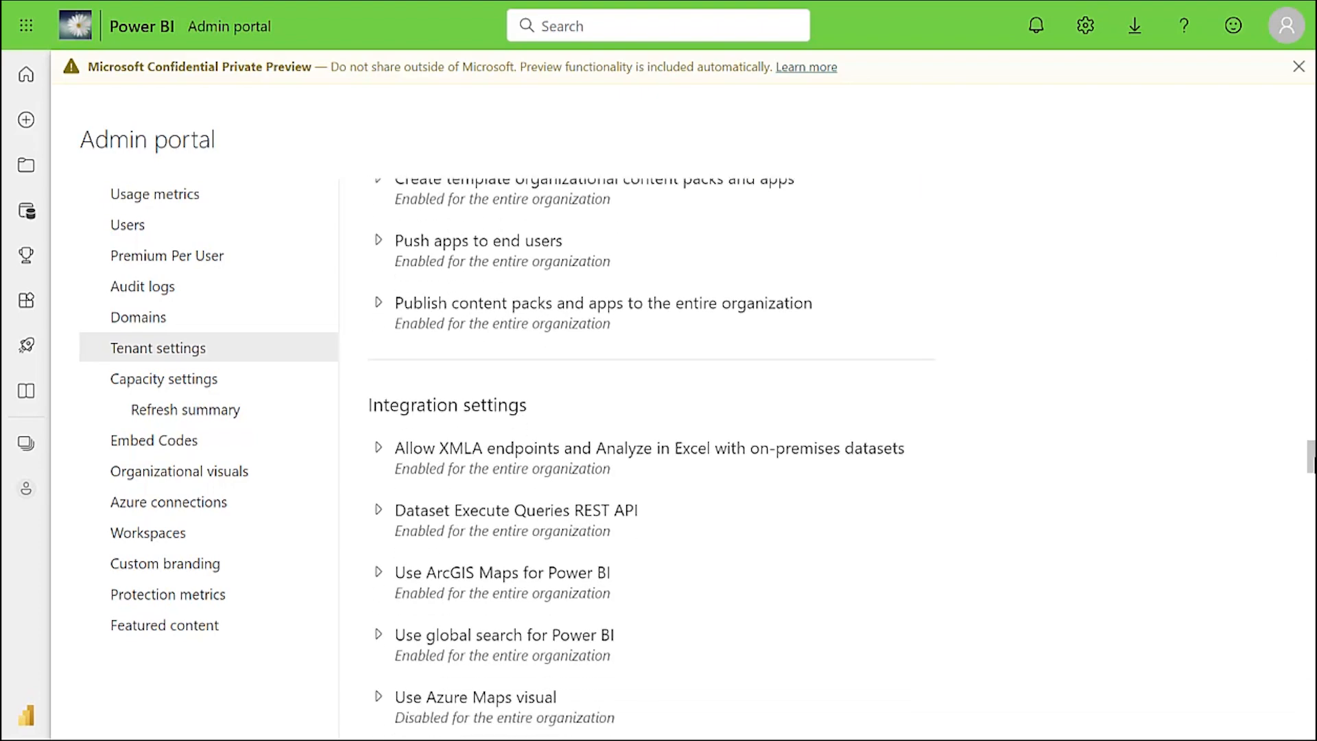
left_click(378, 450)
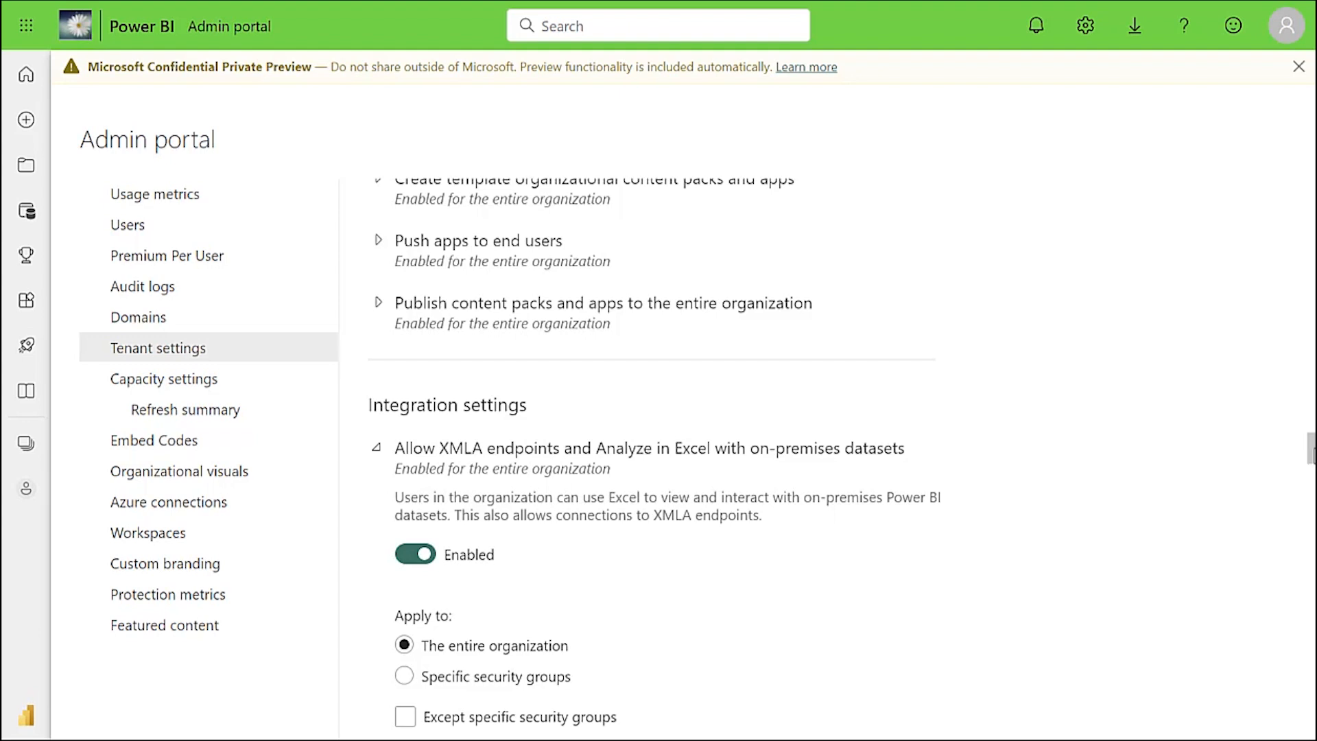
left_click_drag(1312, 454, 1312, 360)
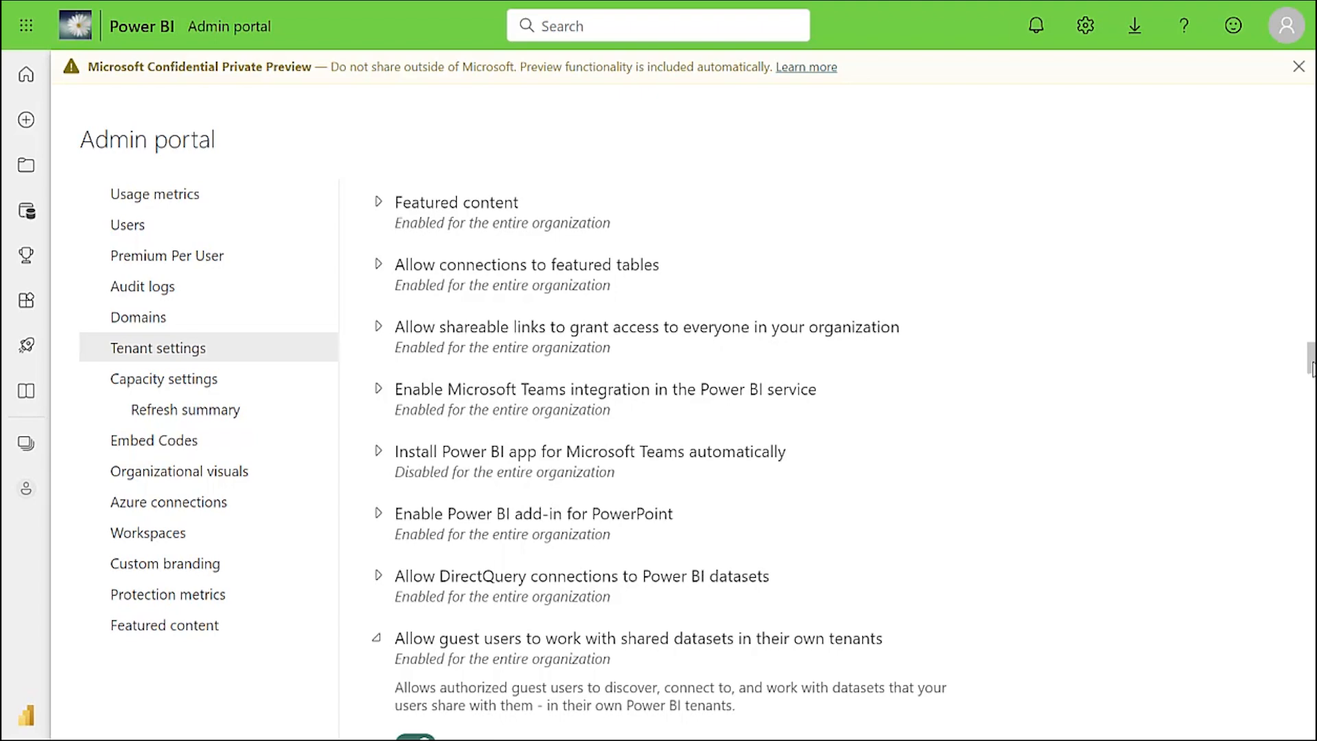
scroll(527, 351, "up", 10)
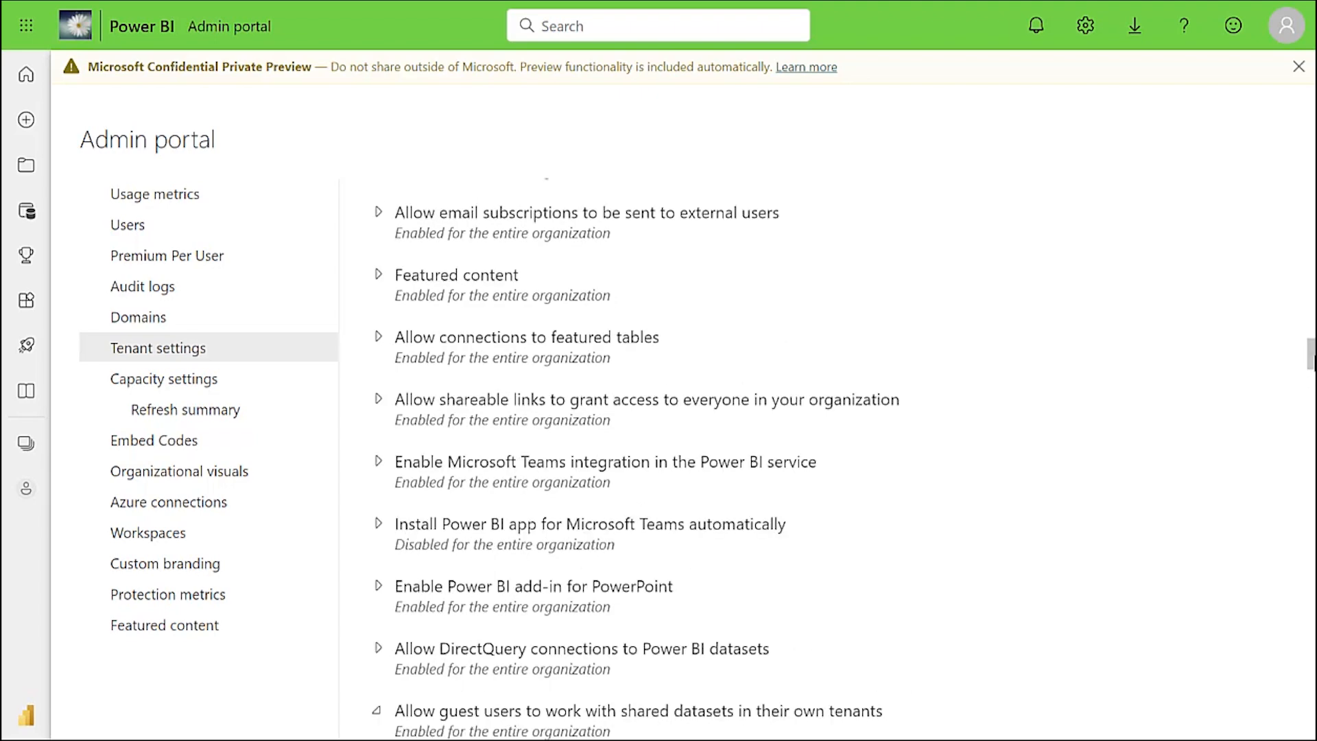
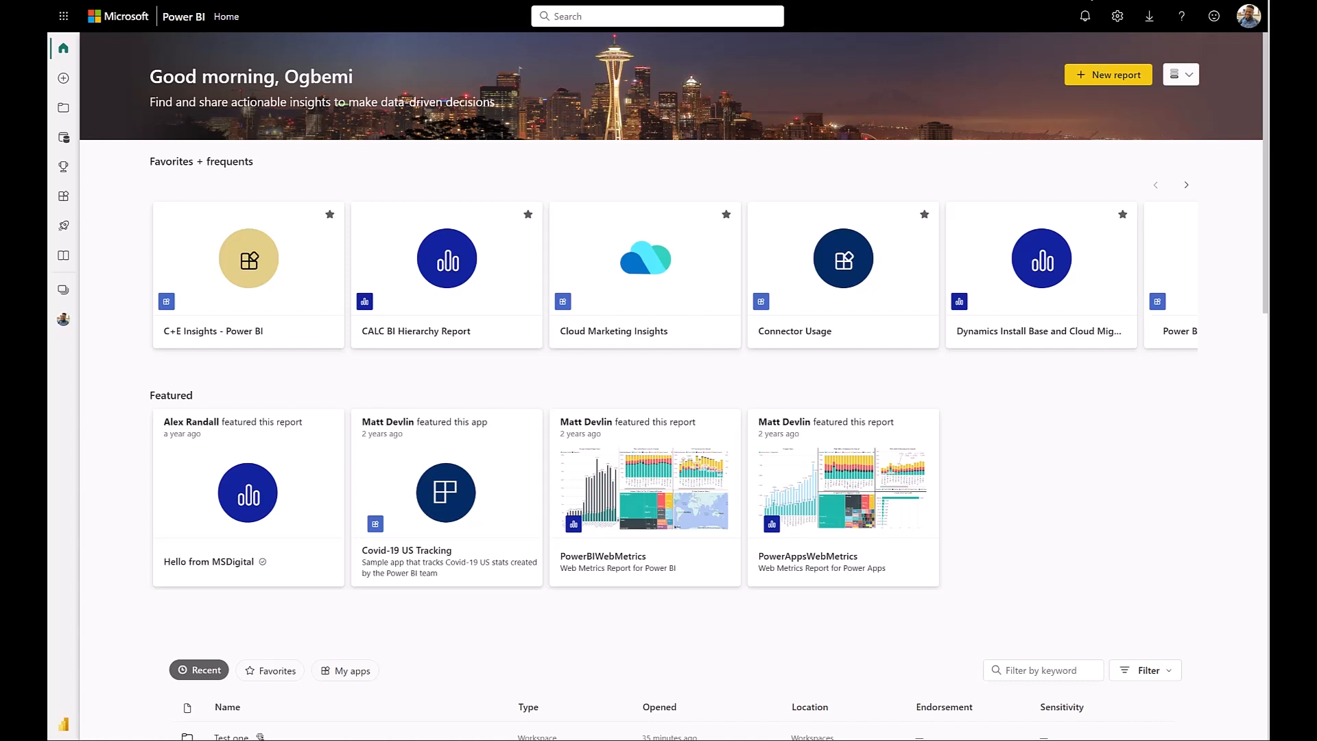
- Start a new Azure Analysis Services migration and connect it to Azure
left_click(1117, 16)
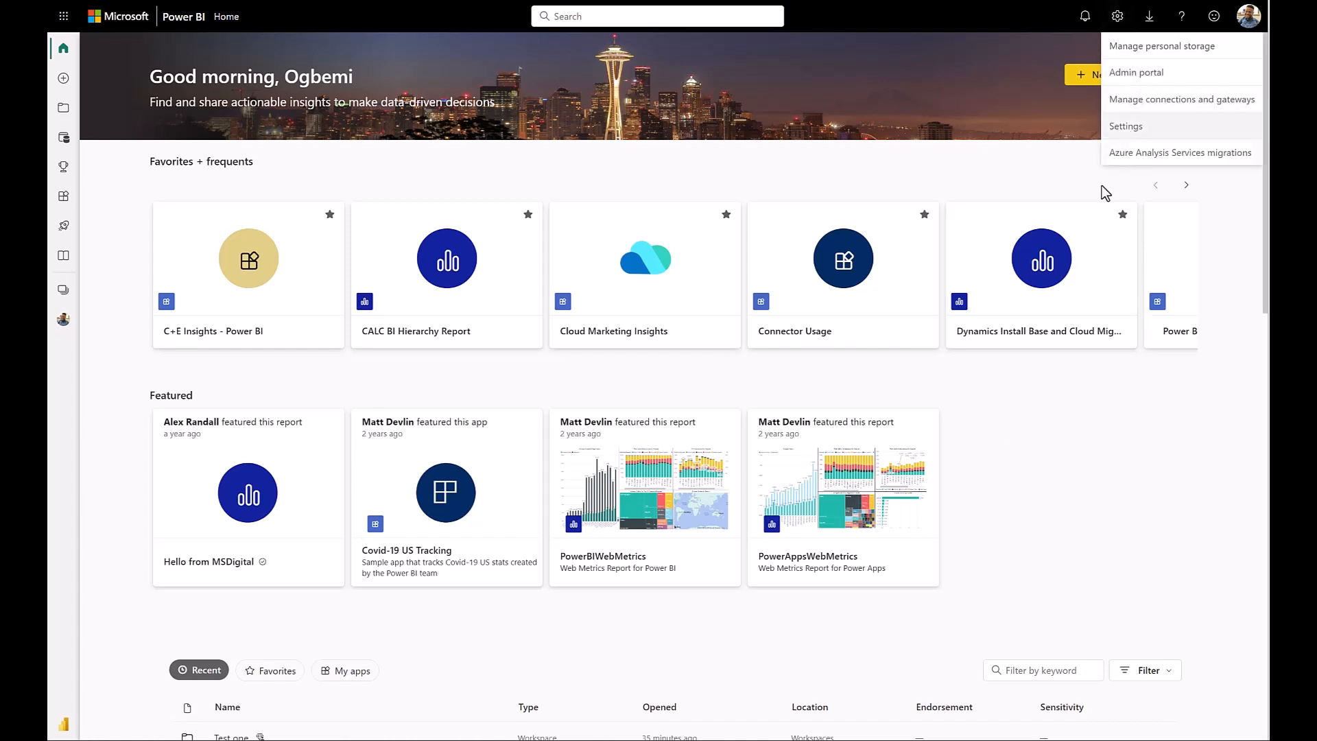
left_click(1142, 157)
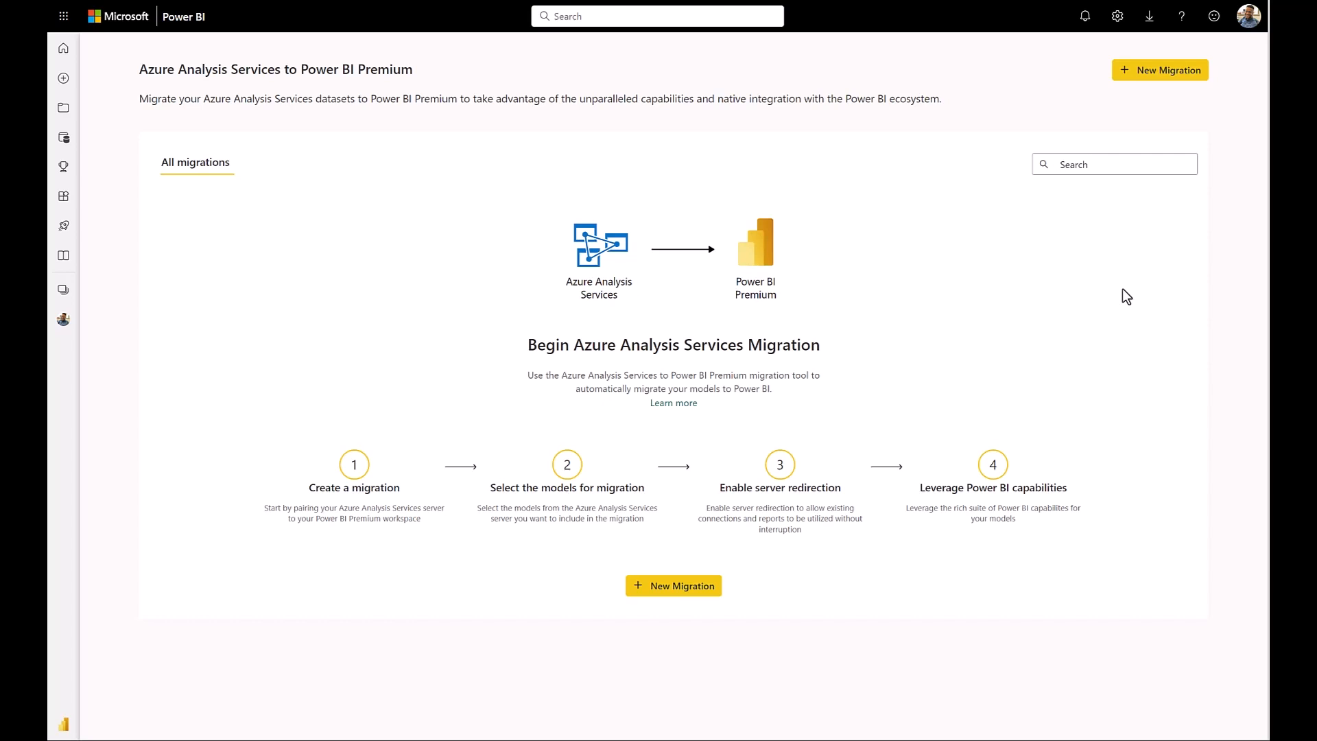
left_click(1149, 77)
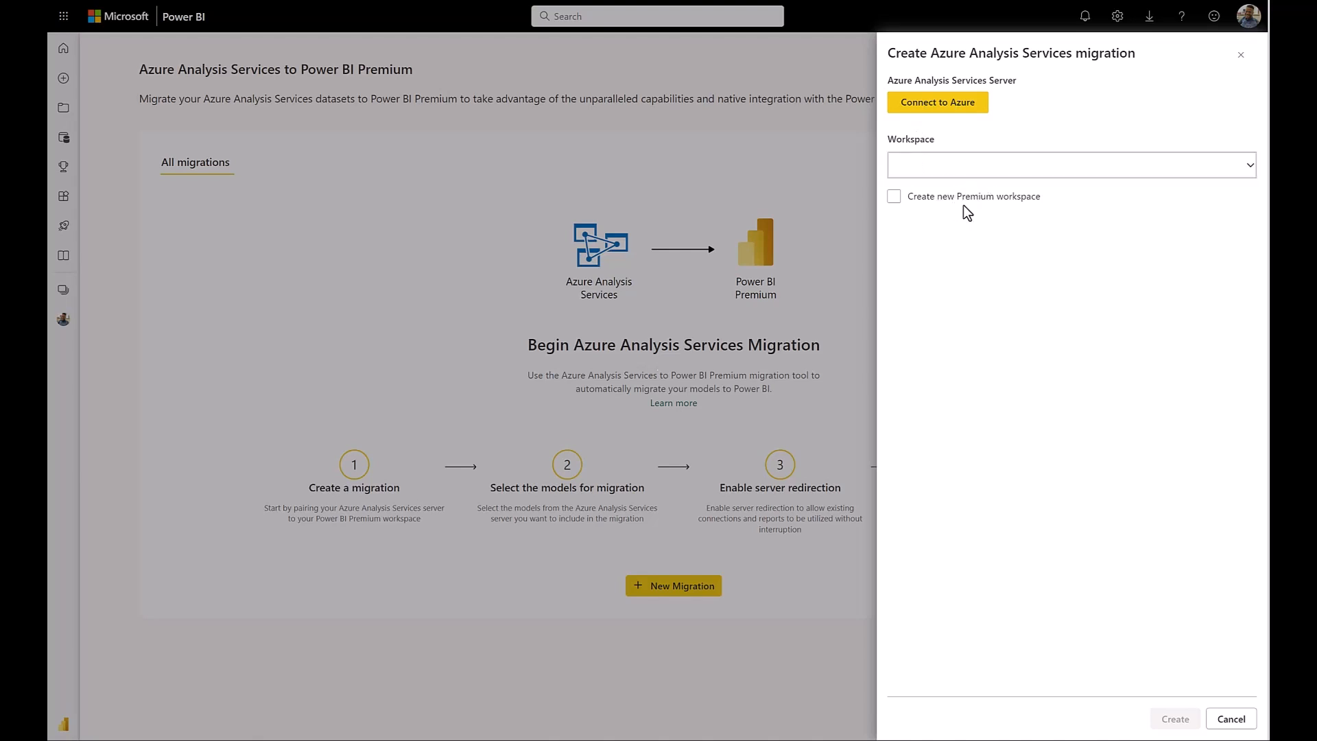
left_click(937, 108)
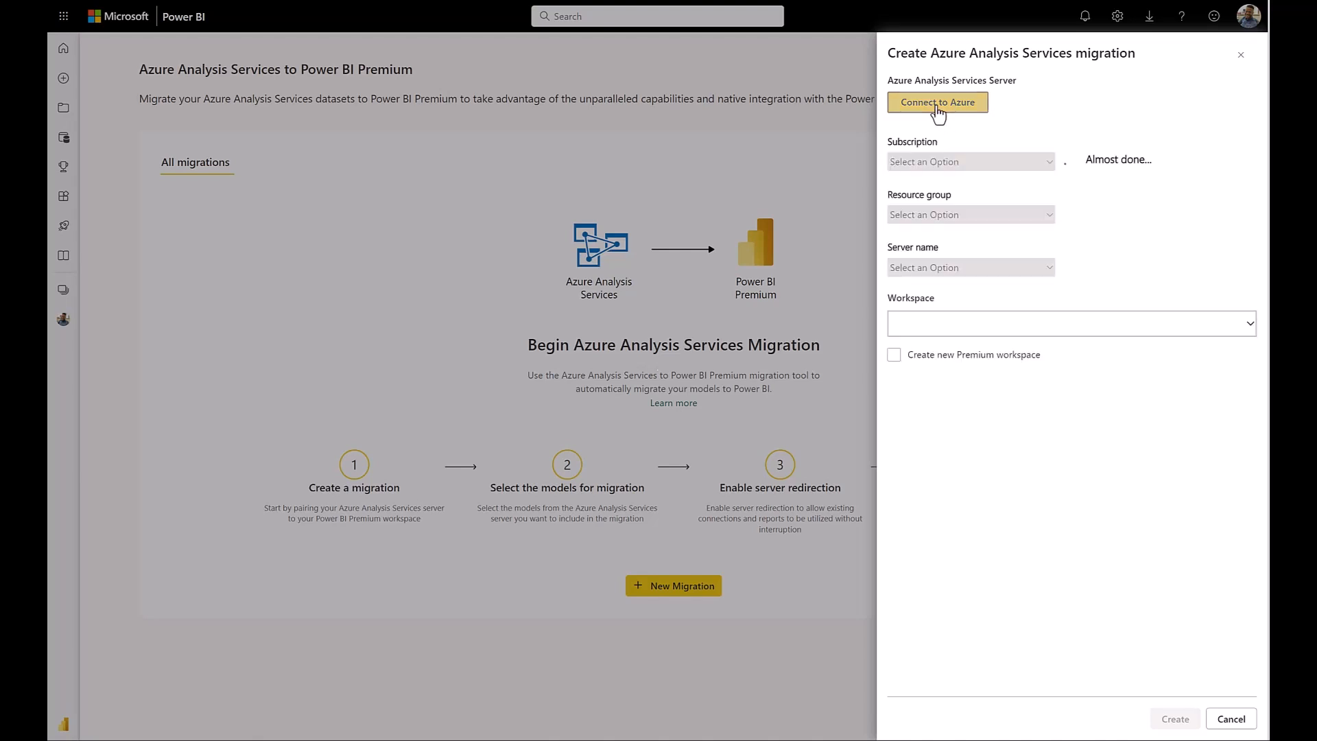
- Set the migration source to subscription Pro BI Internal MultiUse, resource group PMDemoEnvironment and server adventureanalysisservices
left_click(973, 164)
scroll(892, 275, "down", 5)
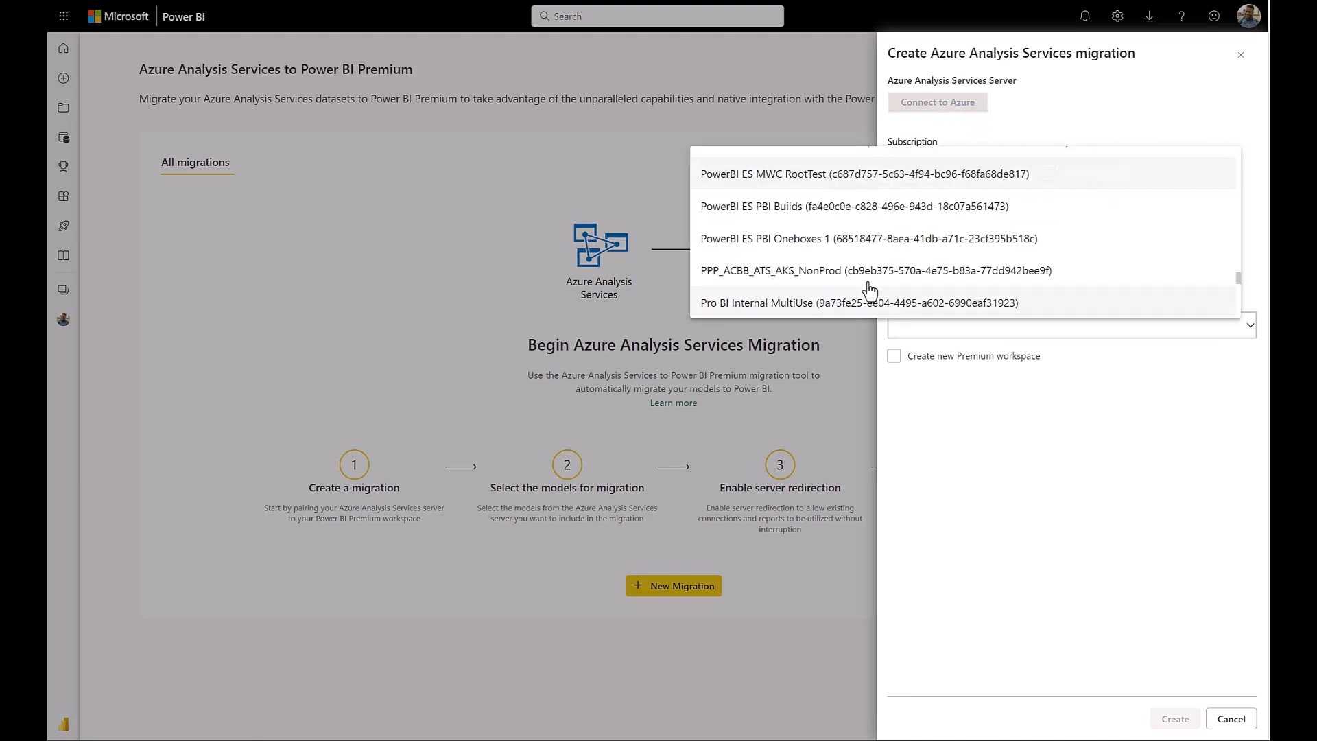
left_click(813, 303)
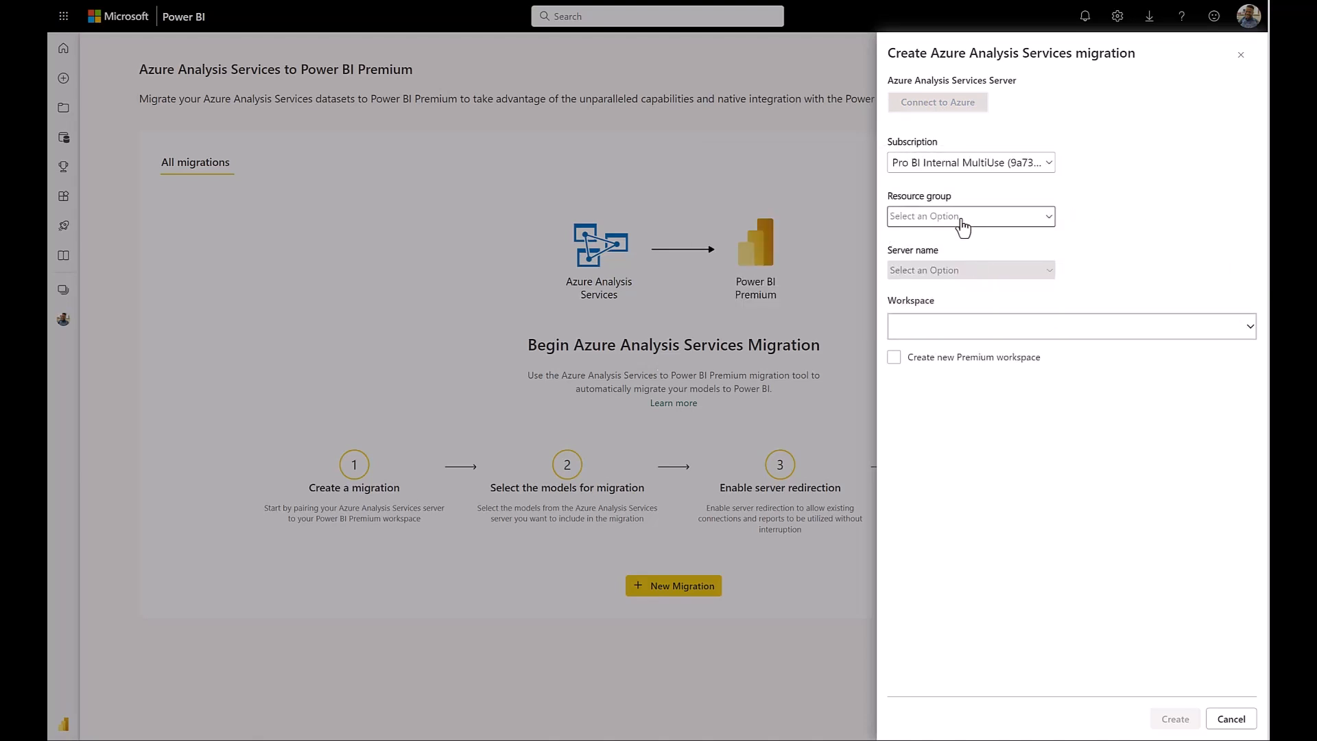
left_click(981, 215)
left_click(947, 358)
left_click(957, 271)
left_click(957, 273)
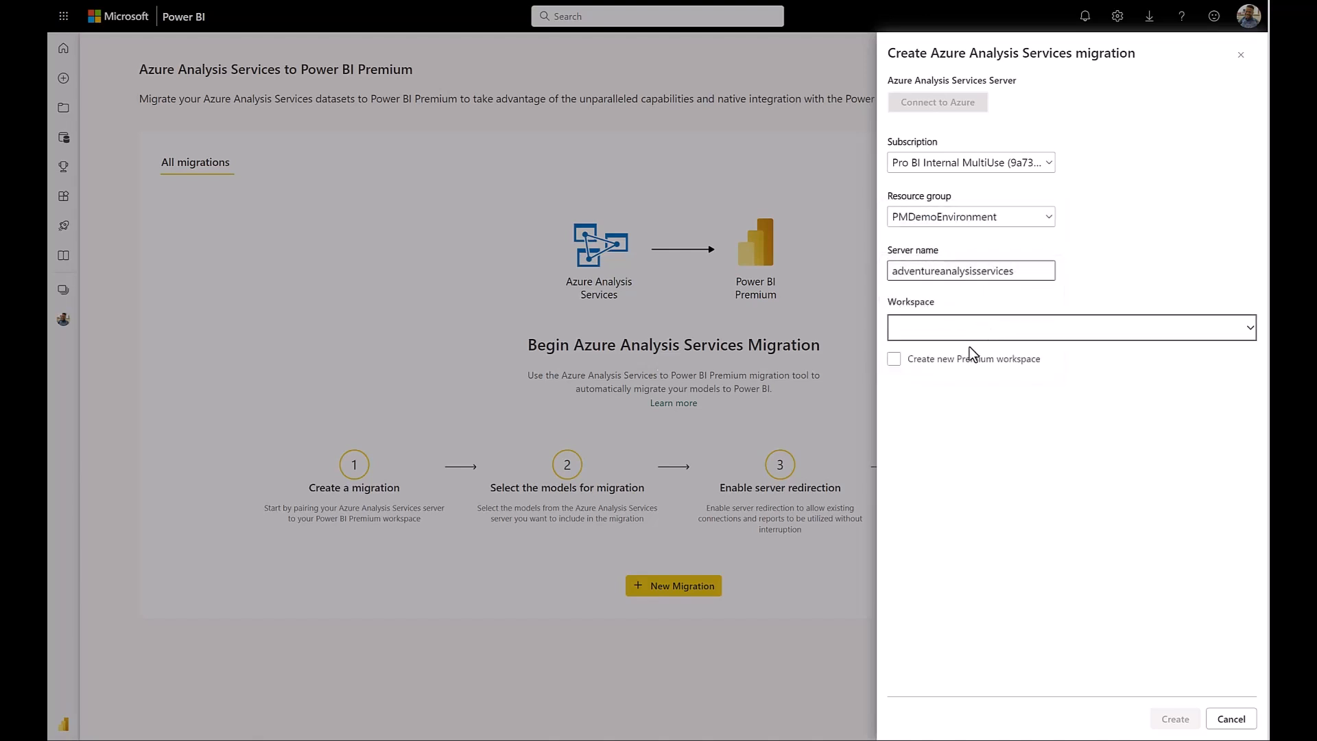
- Set up a new Premium workspace named Ogworkspace1 as the migration target and create the migration
left_click(961, 359)
left_click(954, 404)
type("Ogworkspace1")
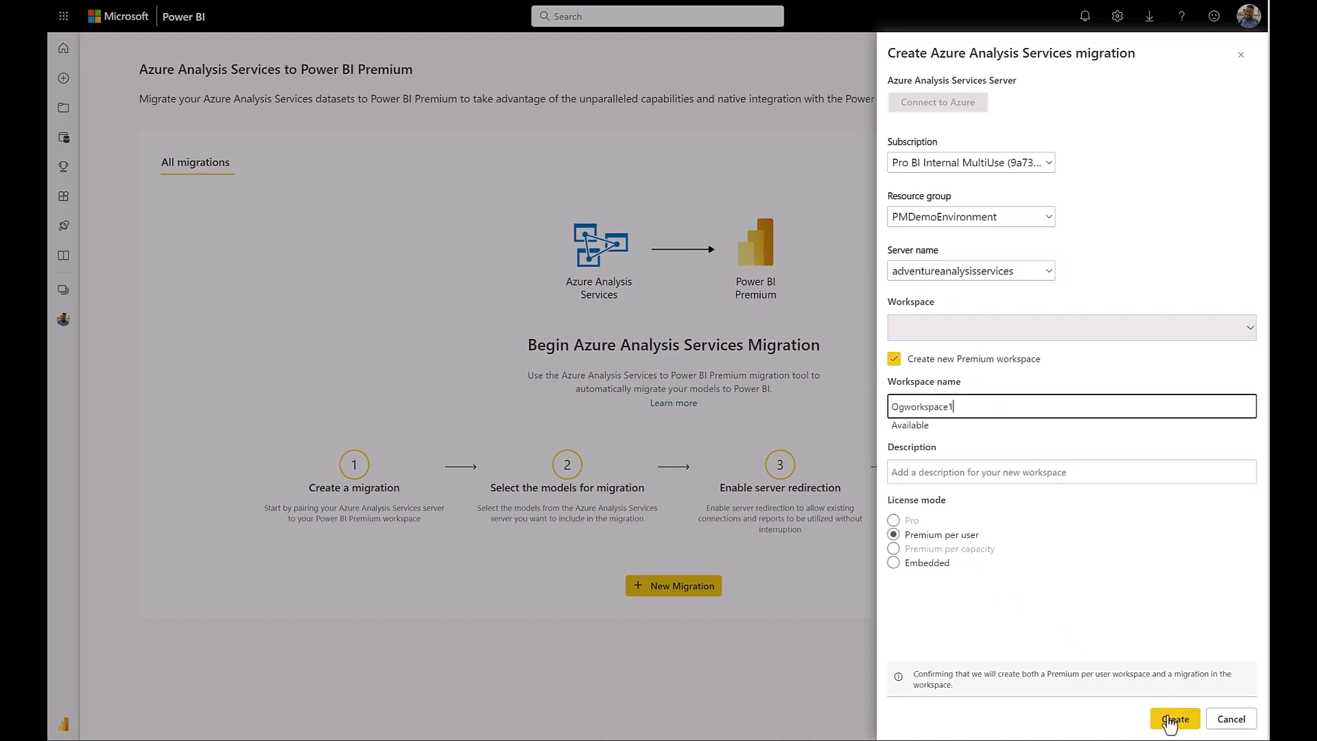
left_click(1171, 721)
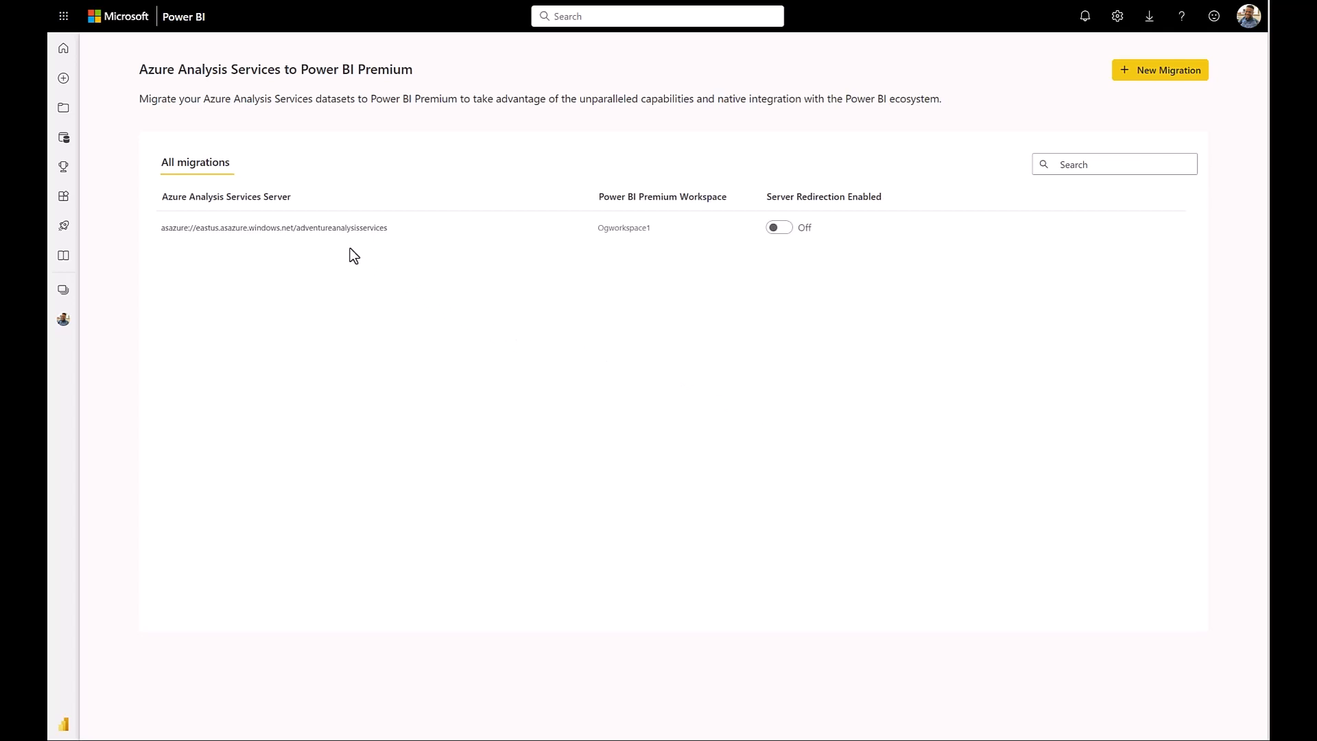
- Open the adventureanalysisservices migration's details and start connecting Ogworkspace1's ADLS Gen 2 storage to Azure
left_click(276, 231)
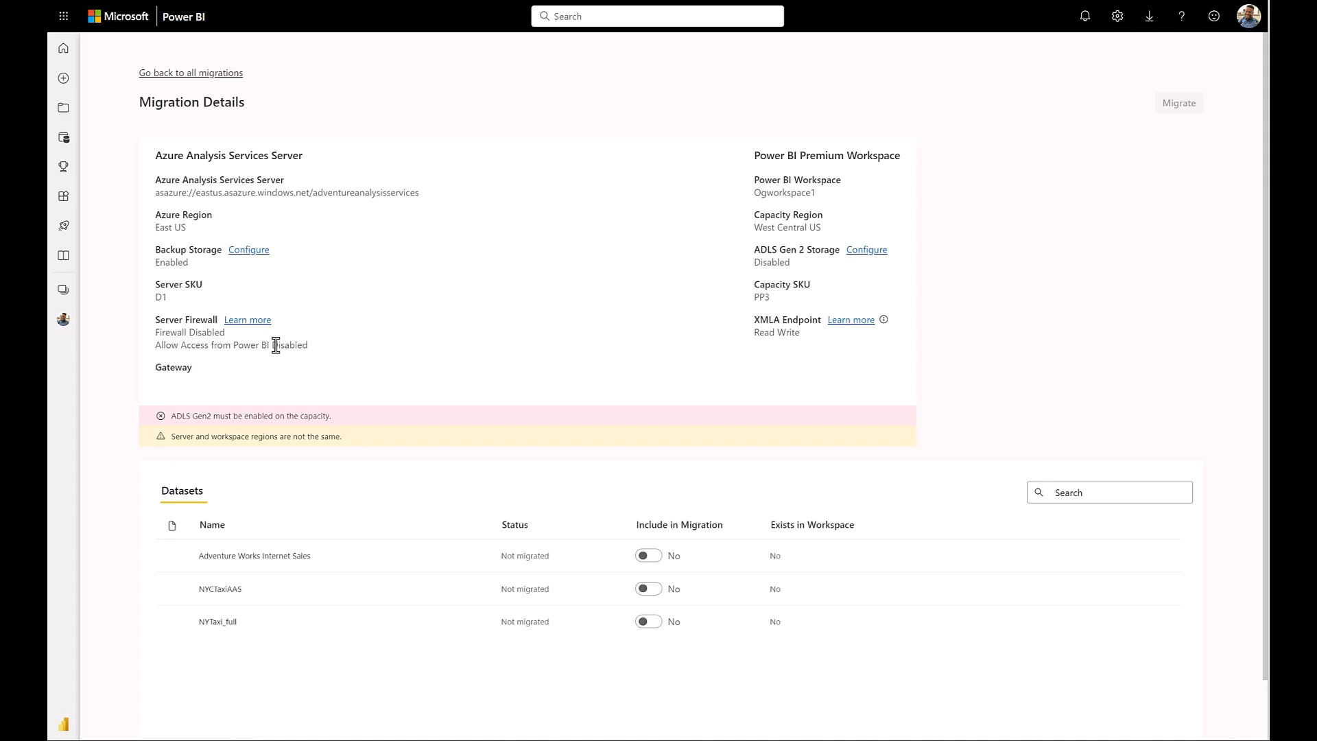
left_click(861, 252)
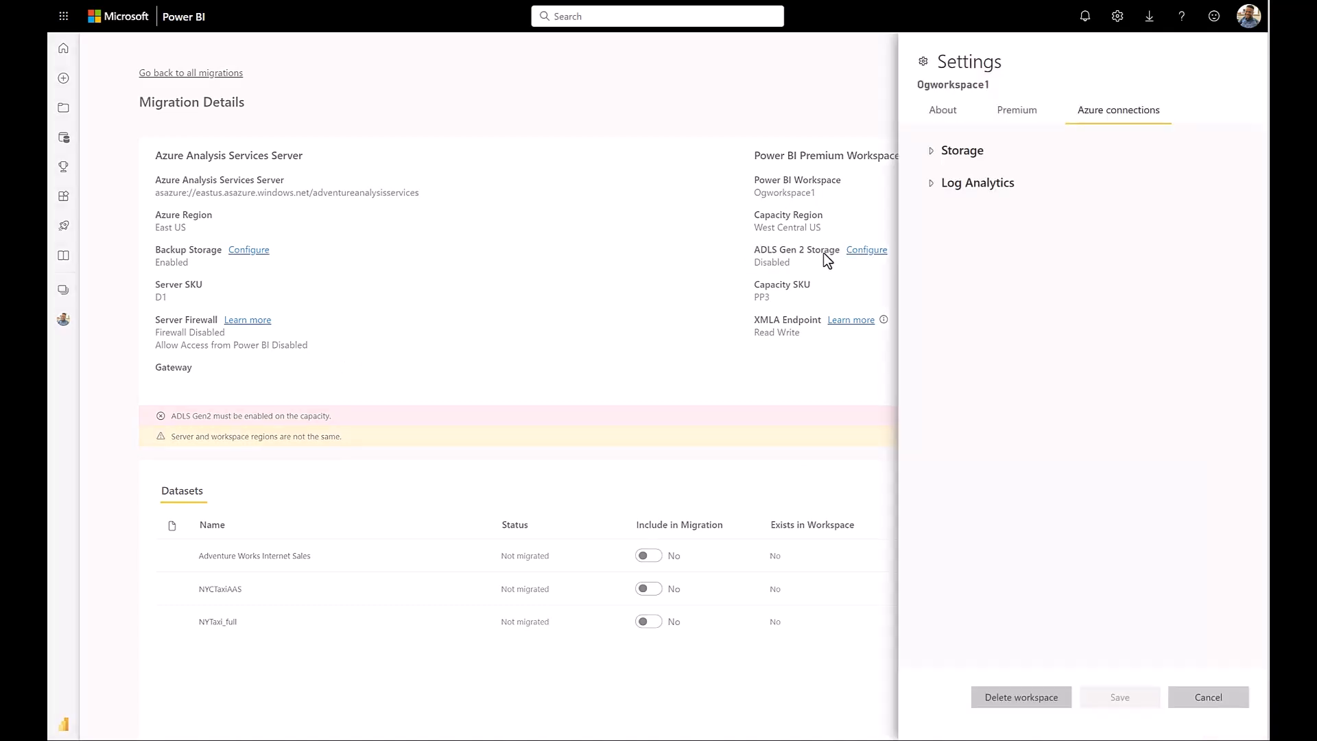
left_click(941, 154)
left_click(986, 216)
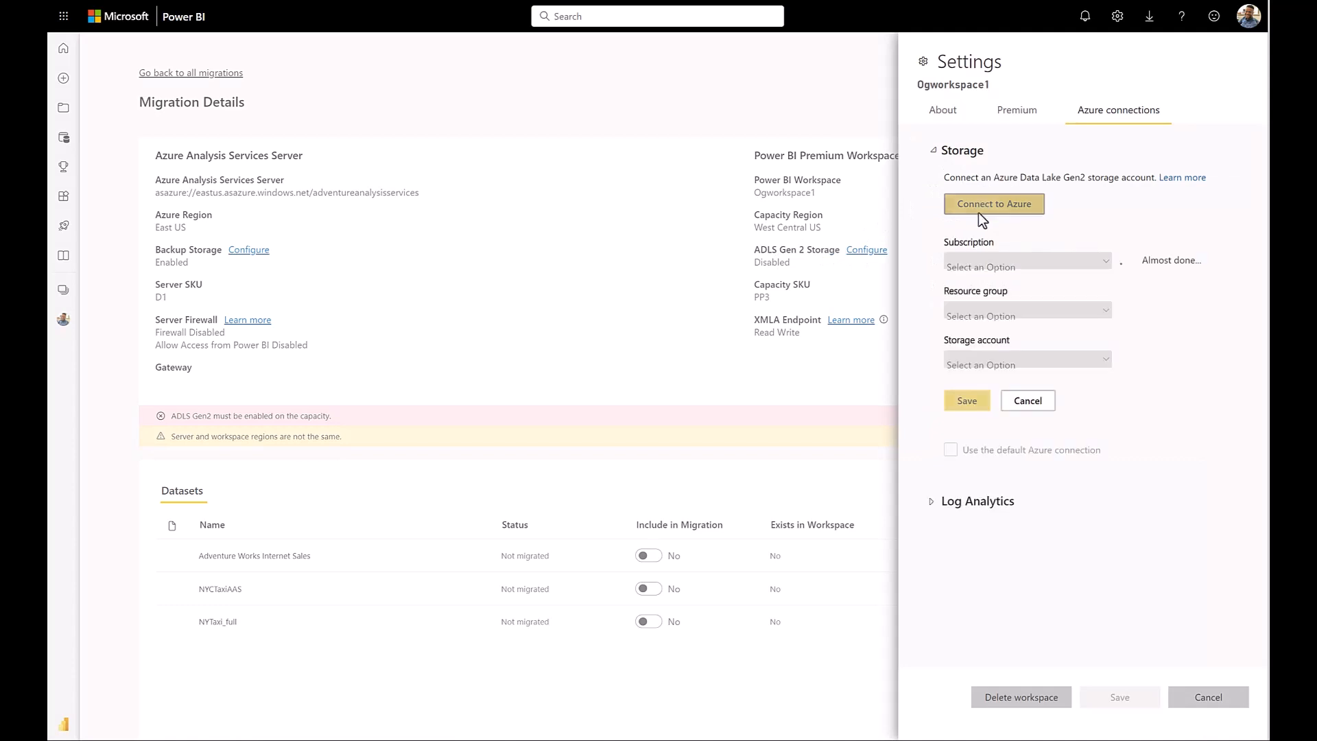
- Save the workspace storage connection with subscription Pro BI Internal MultiUse, resource group PMDemoEnvironment and storage account aasmigrationdxt
left_click(973, 261)
left_click(922, 404)
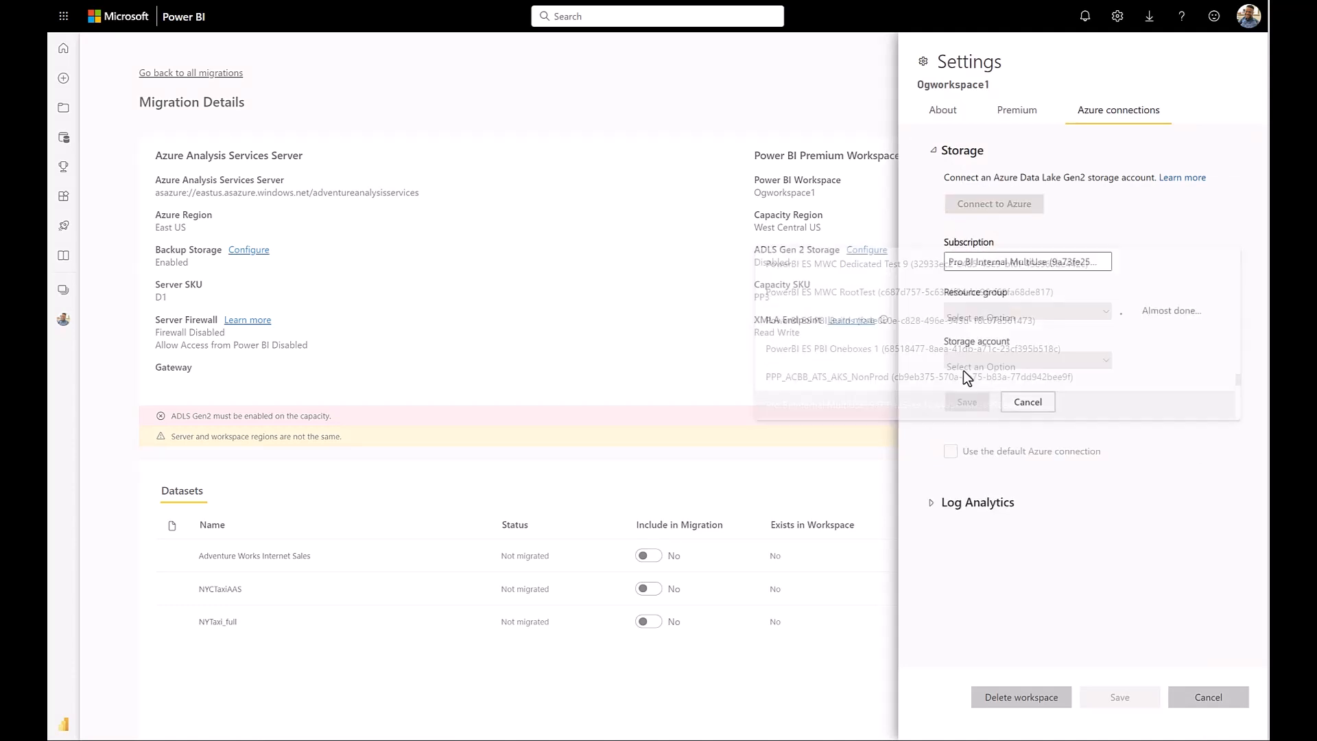
left_click(1018, 307)
left_click(977, 446)
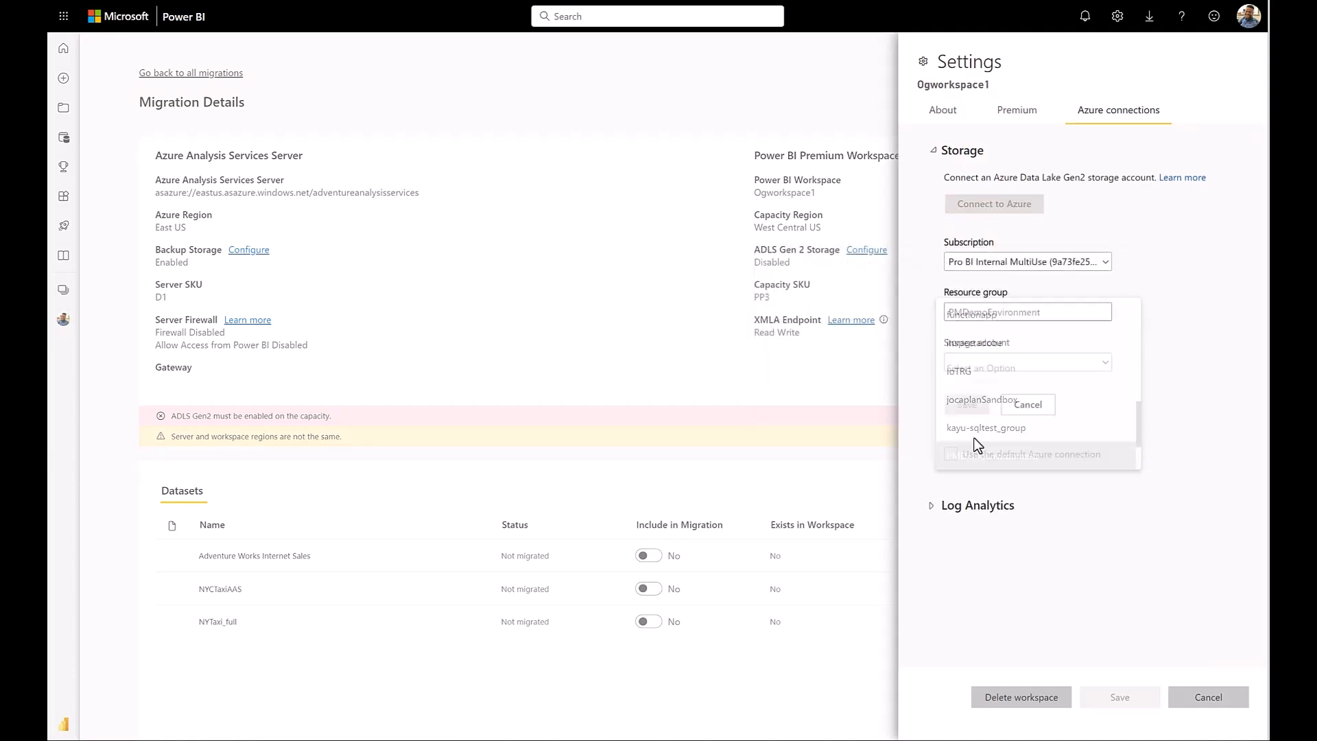
left_click(1015, 364)
left_click(1023, 377)
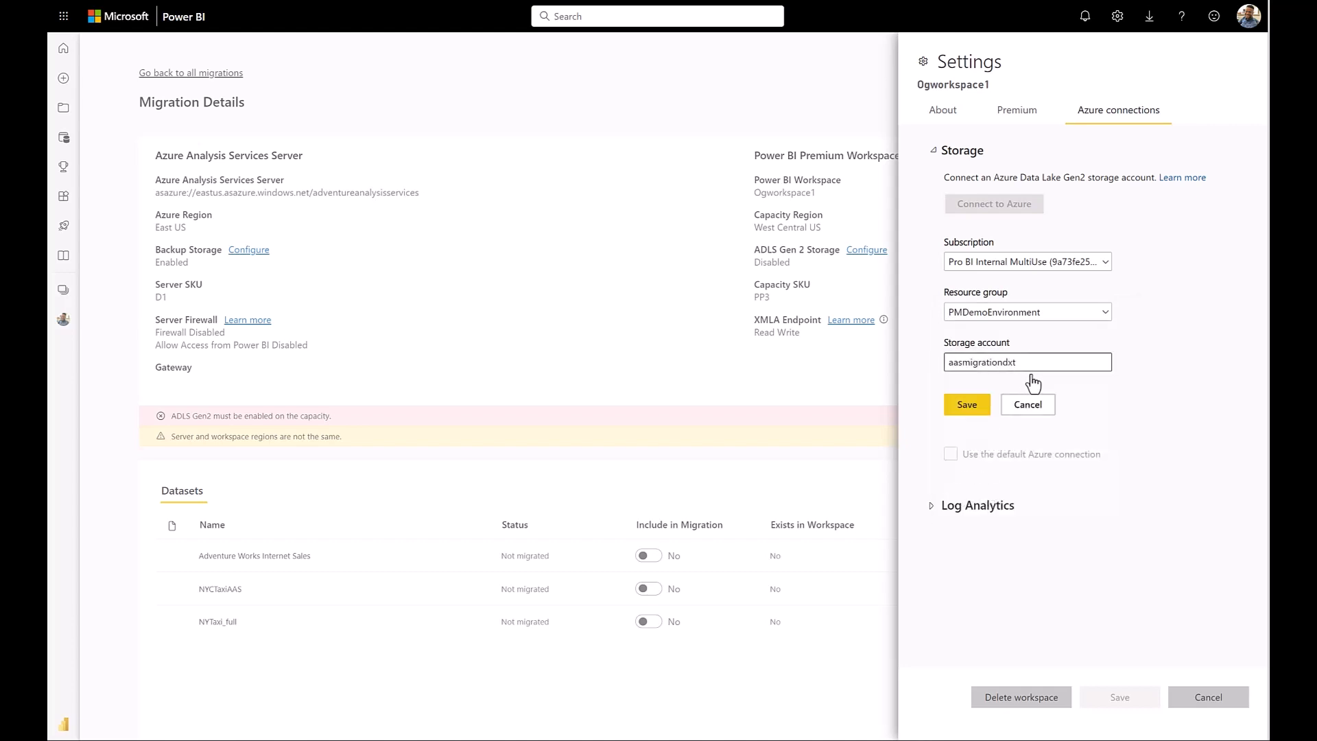
left_click(974, 408)
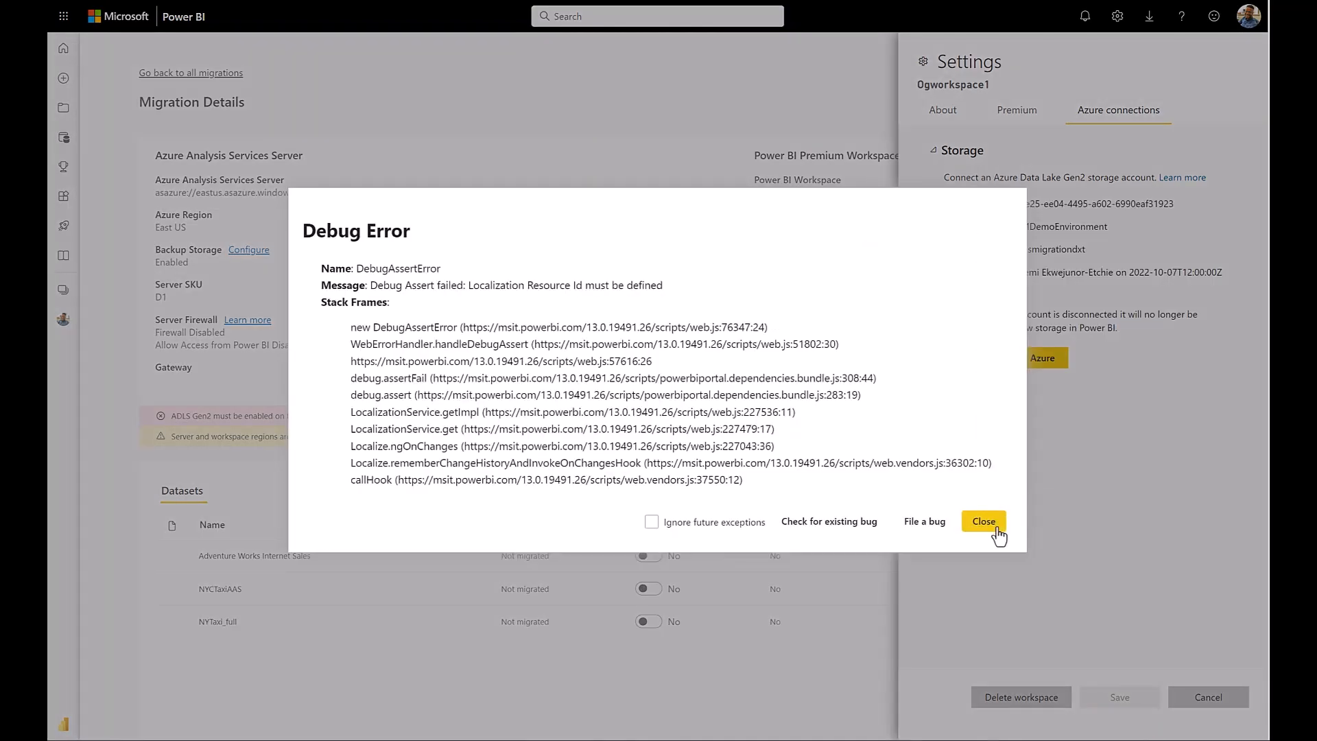
- Dismiss the debug error, close the workspace settings and reload the migration details
left_click(985, 523)
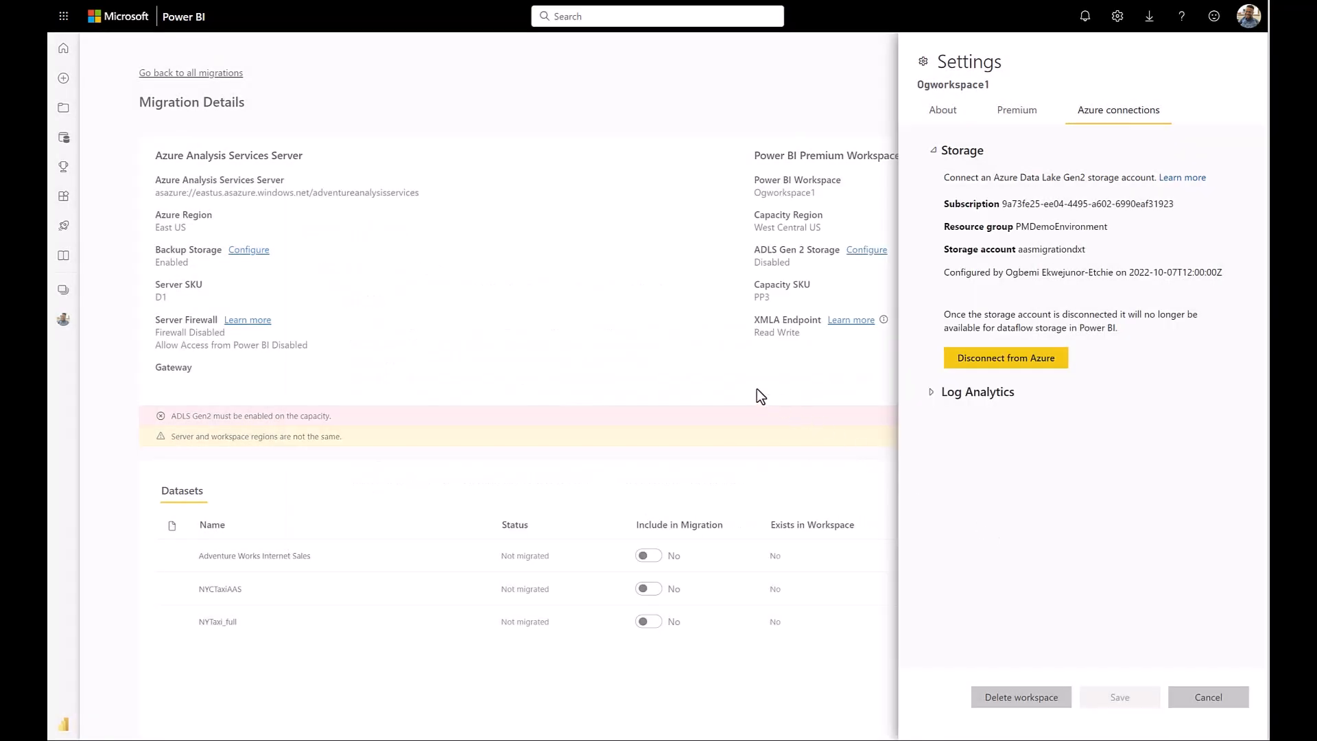
left_click(723, 378)
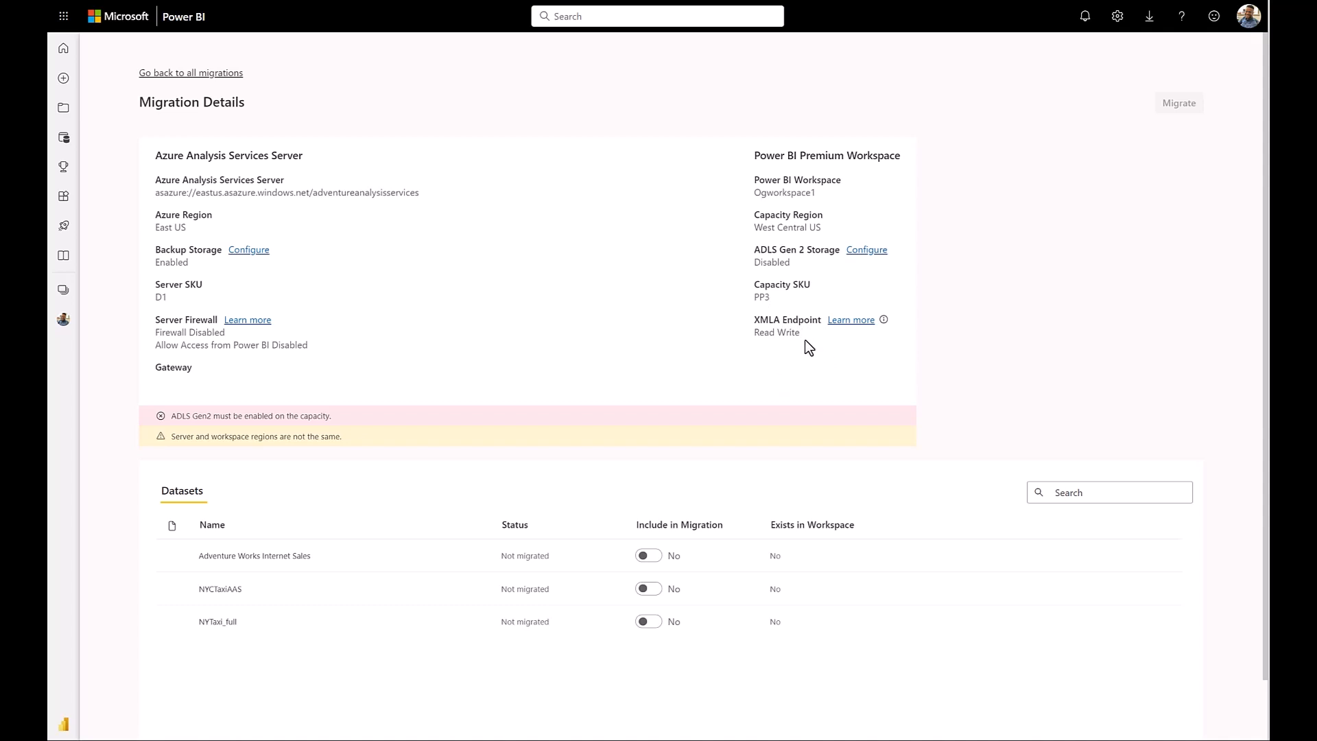
key("F5")
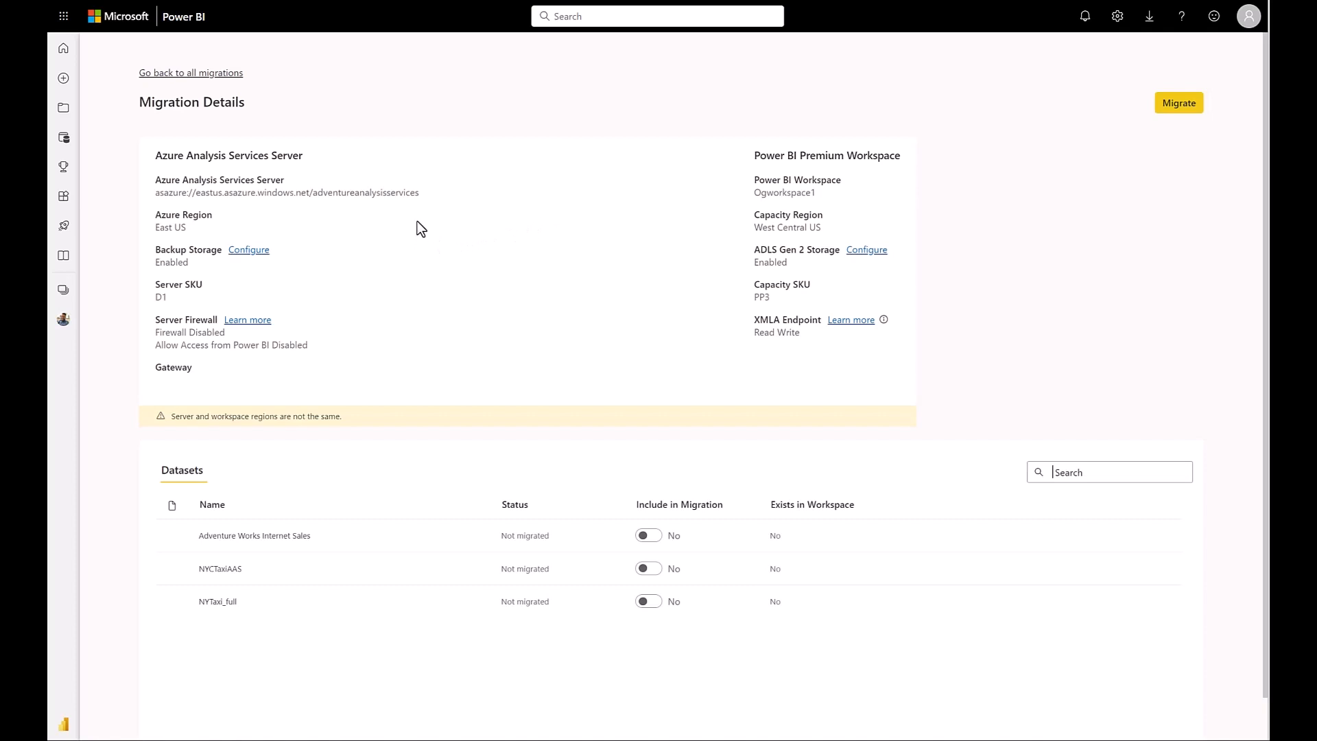
- Migrate the Adventure Works Internet Sales dataset, accepting the differing regions, and check its migration progress
left_click(650, 540)
left_click(1171, 106)
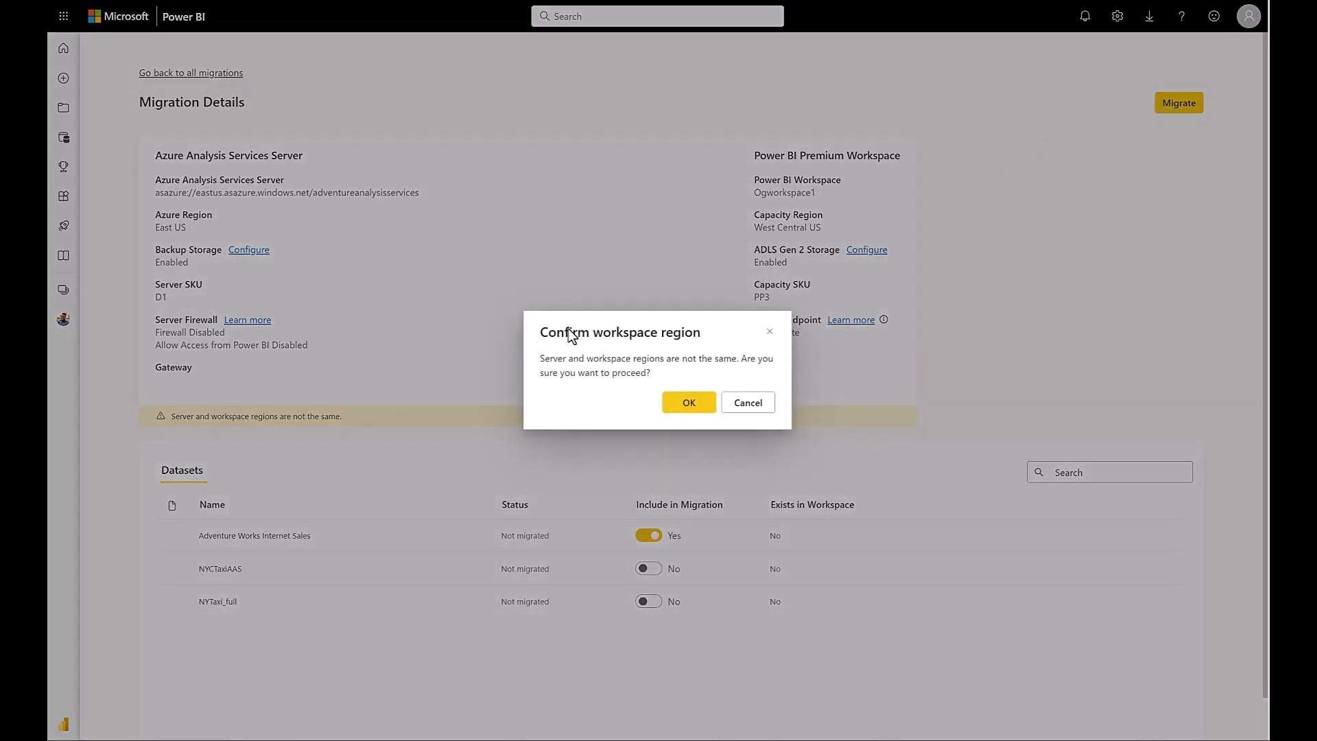
left_click(685, 405)
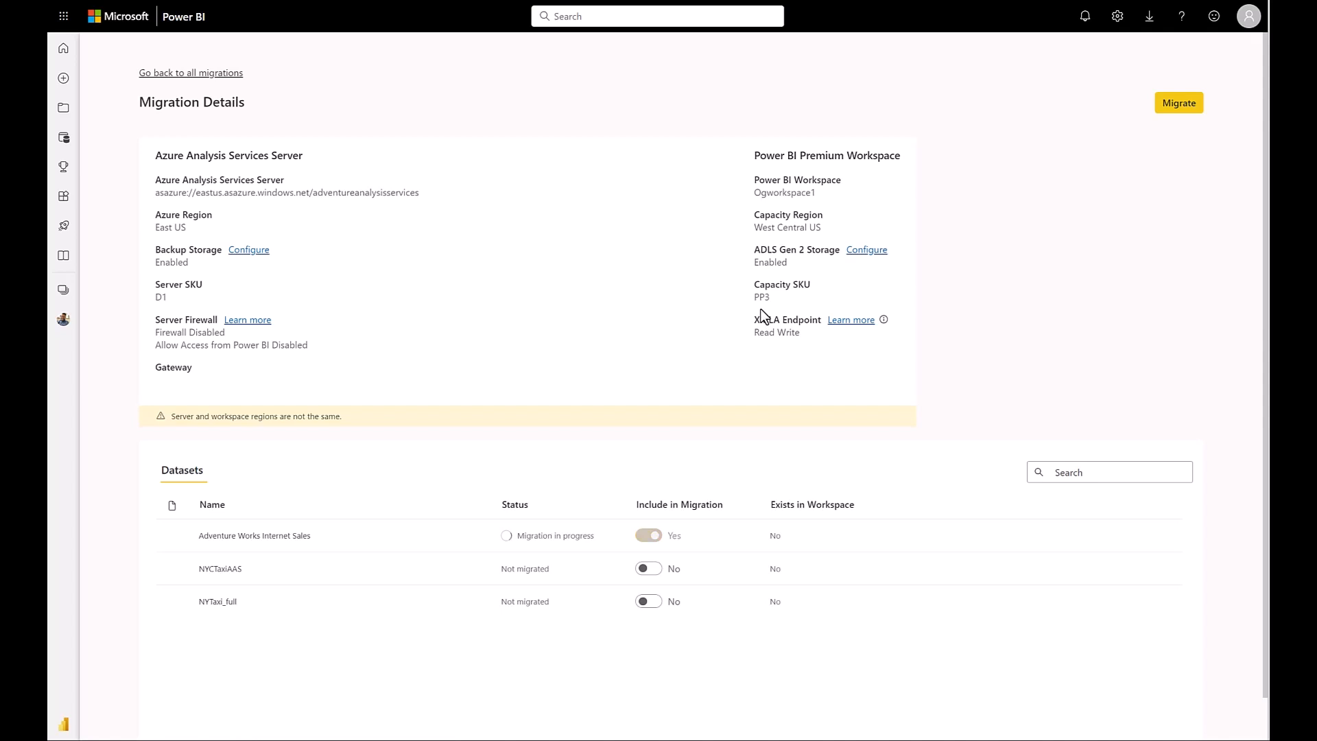
left_click(295, 536)
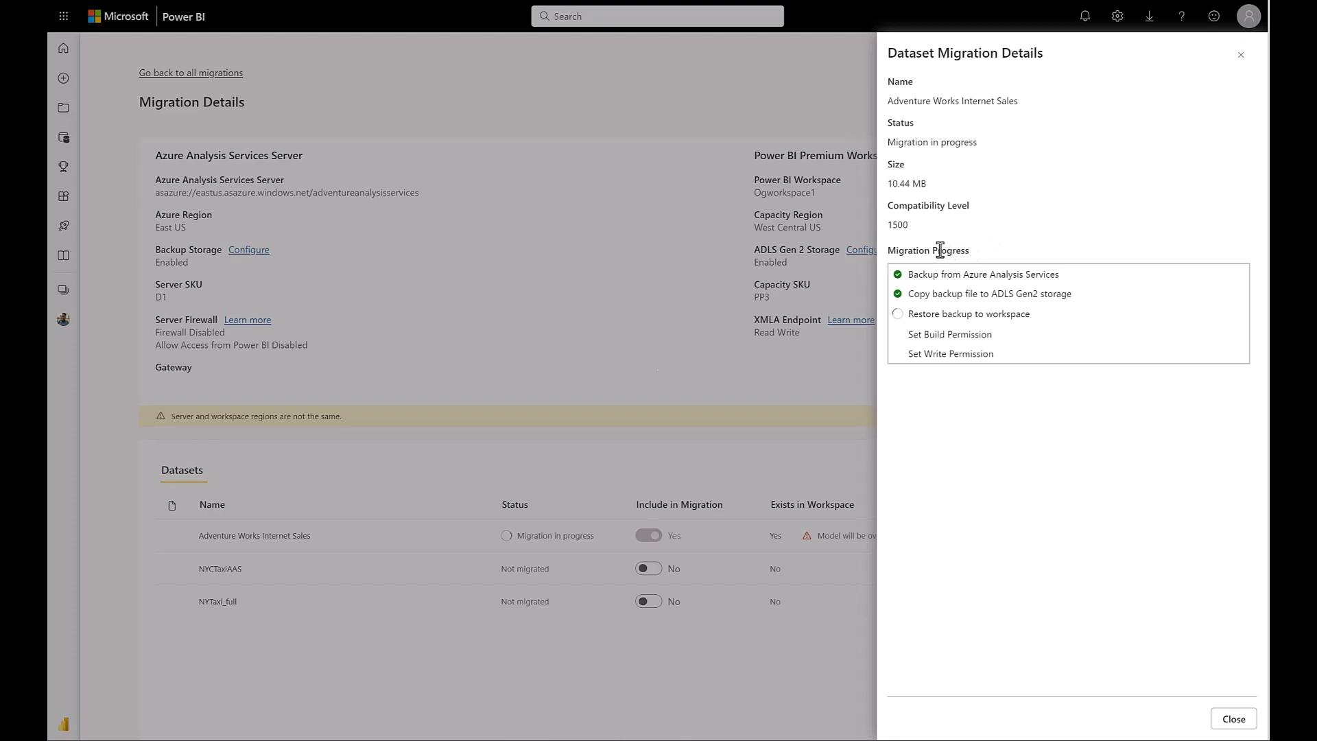
left_click(1229, 725)
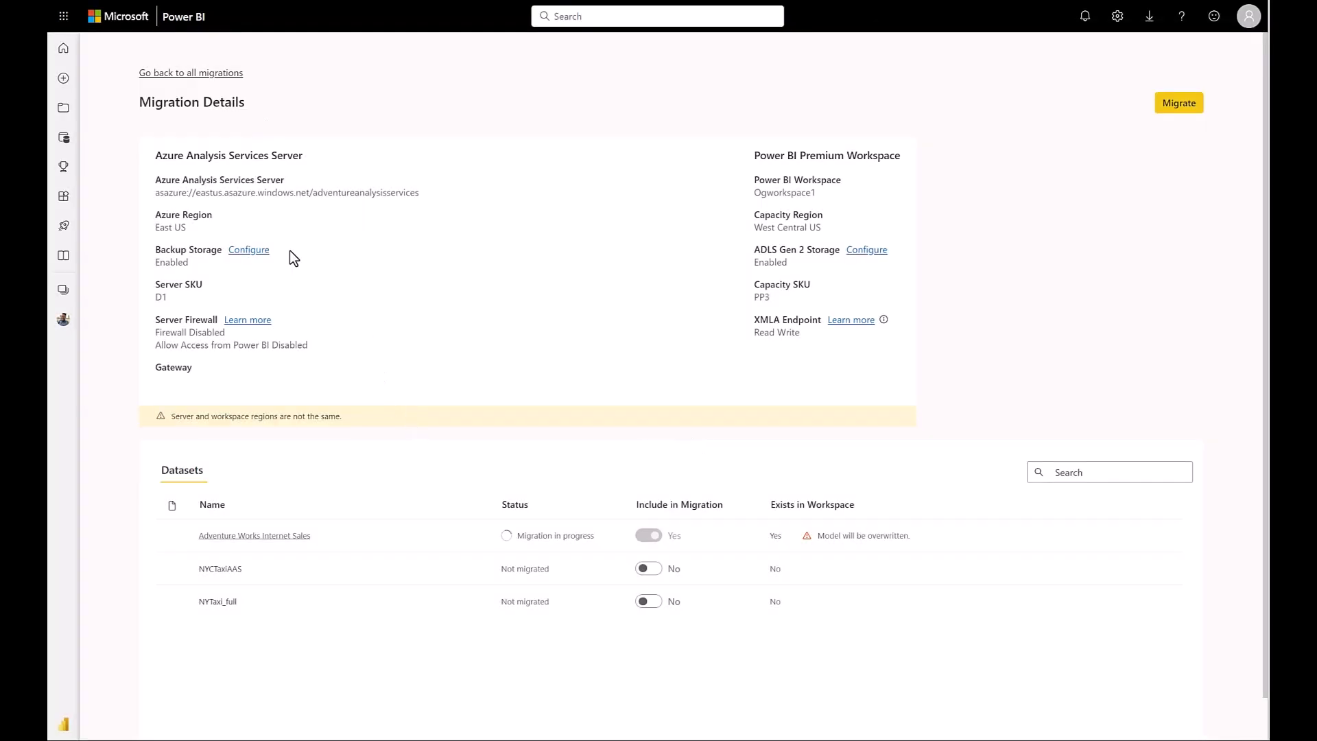
- Return to the list of all migrations and enable server redirection for the adventureanalysisservices server
left_click(220, 72)
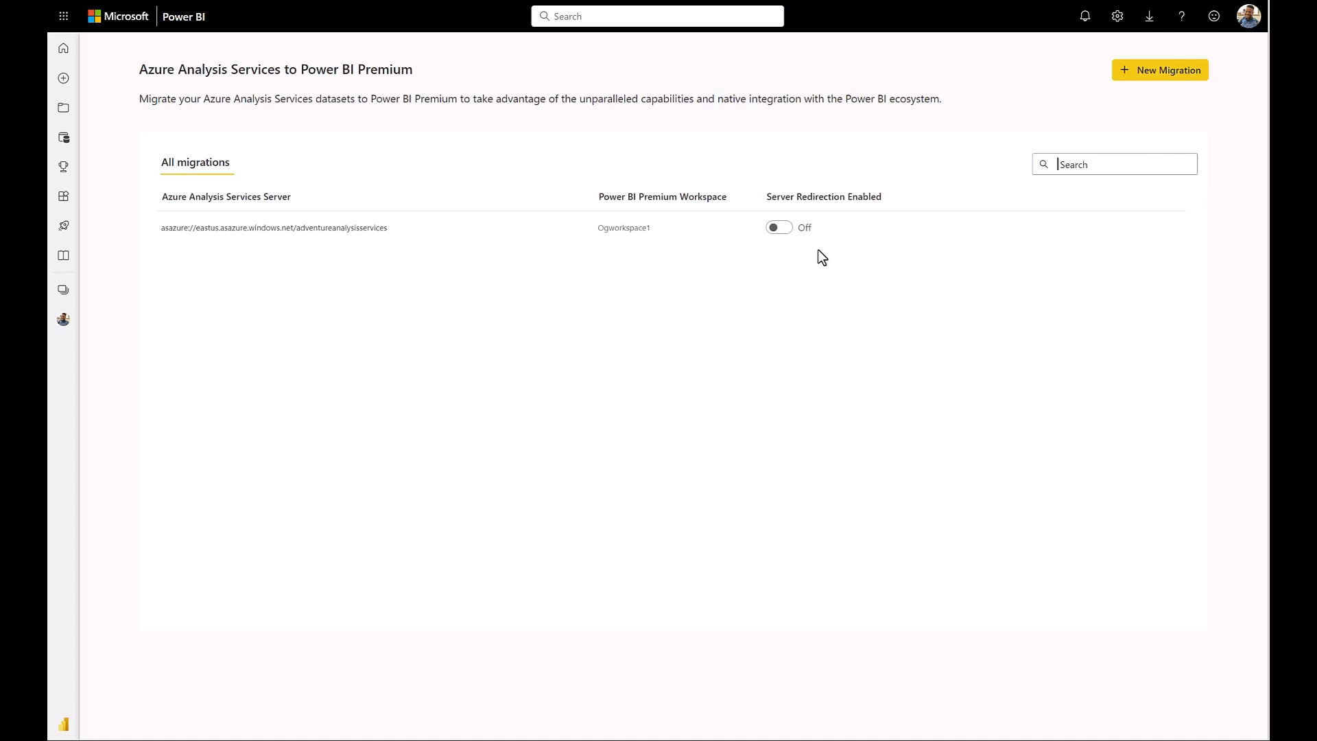
left_click(775, 233)
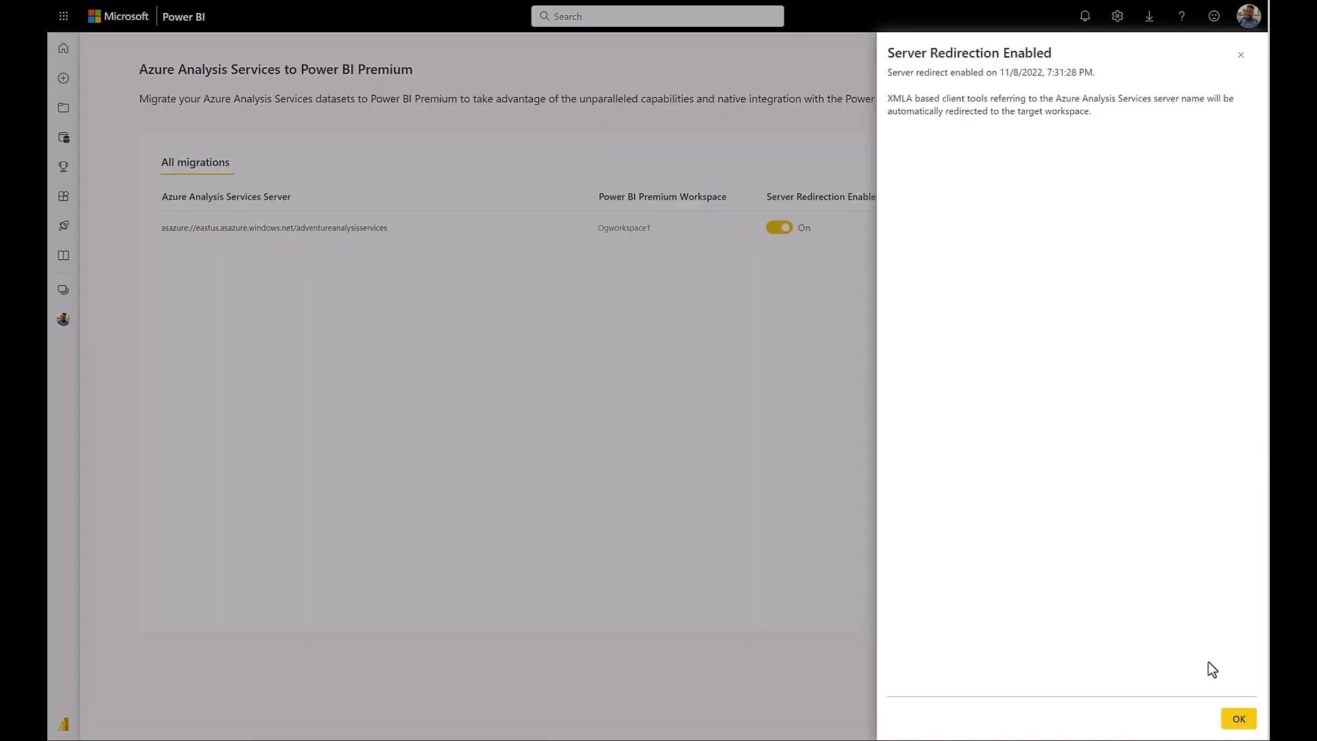